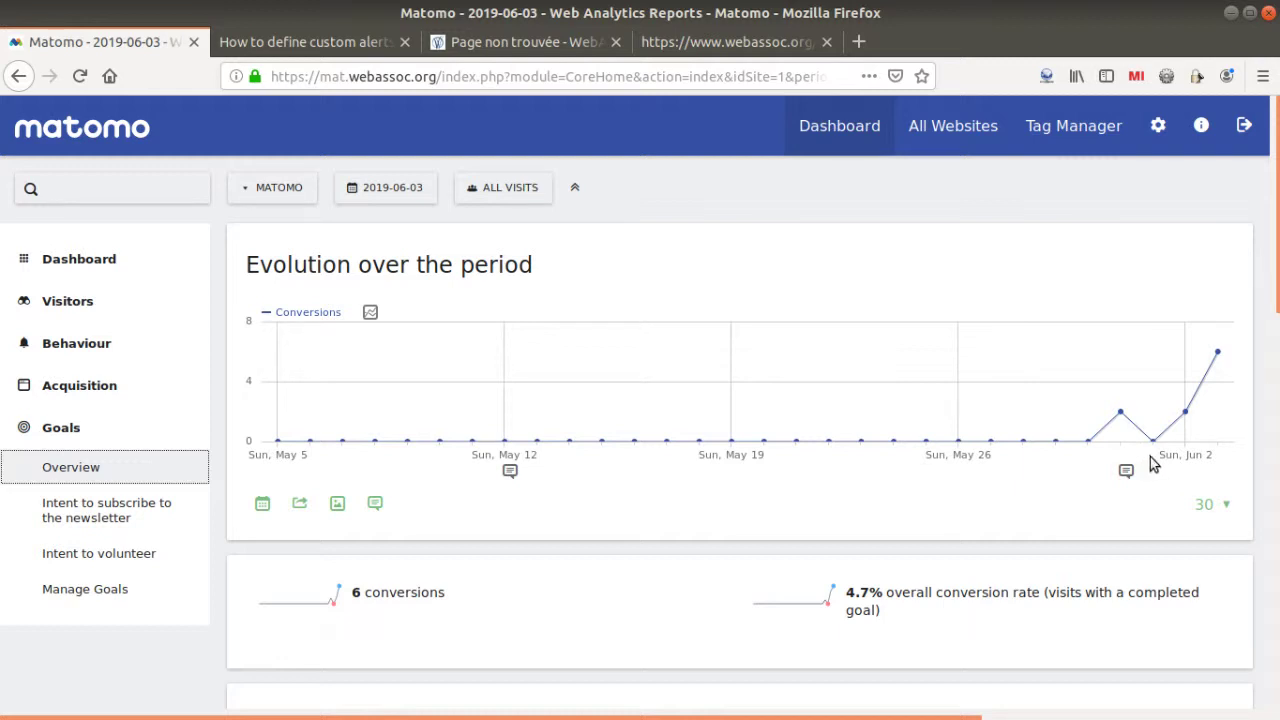
Step: Start a new annotation dated 2019-06-03 on the conversions evolution chart in the goals overview
{"action": "mouse_move", "coordinate": [1155, 445]}
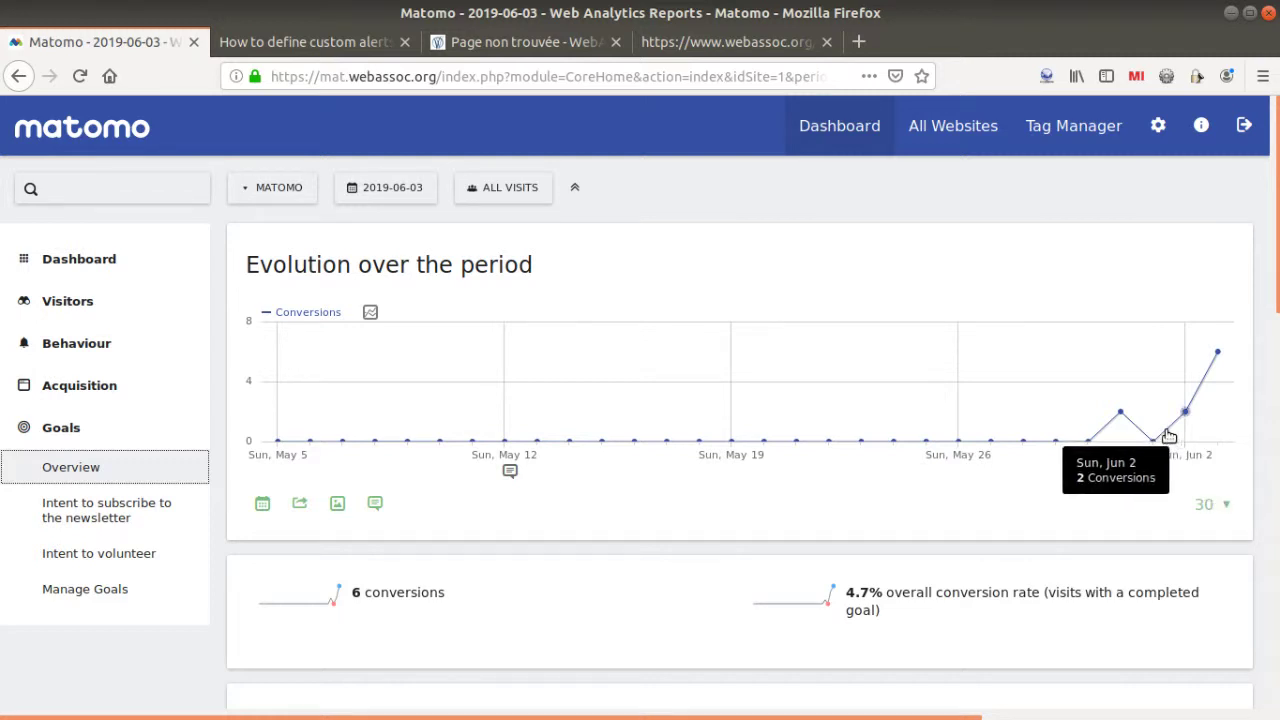
{"action": "mouse_move", "coordinate": [1120, 422]}
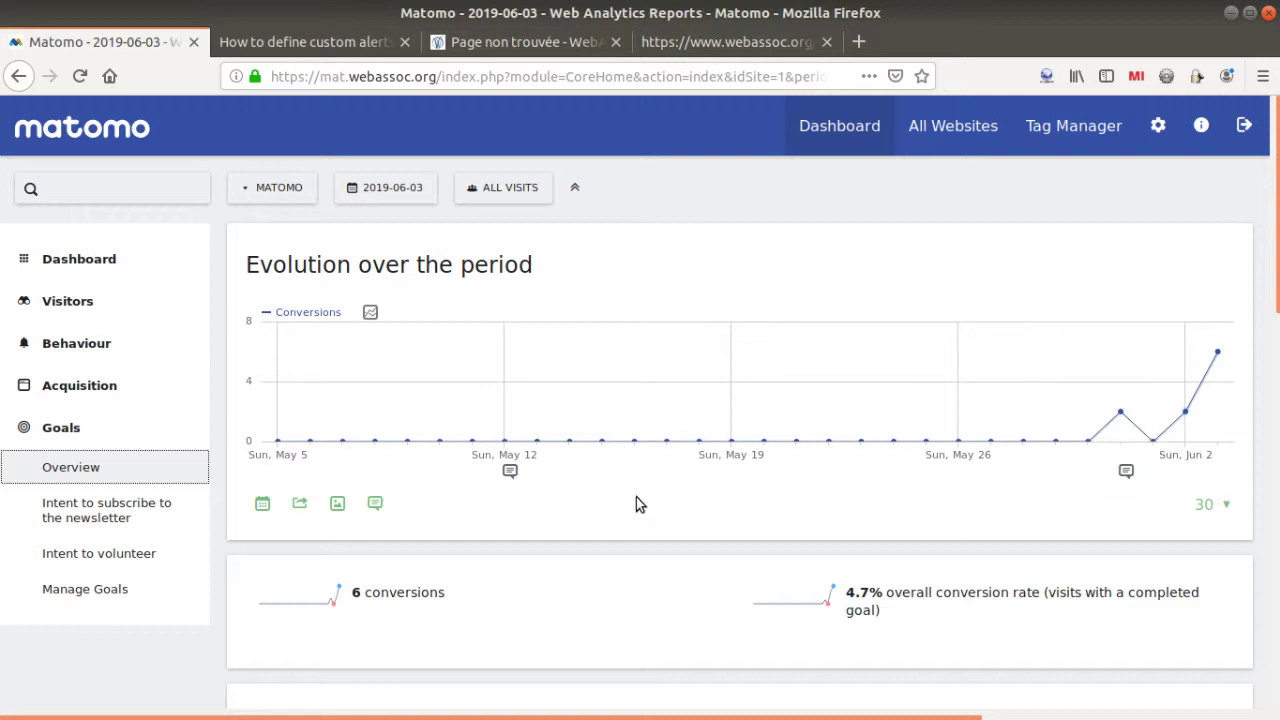
{"action": "left_click", "coordinate": [375, 504]}
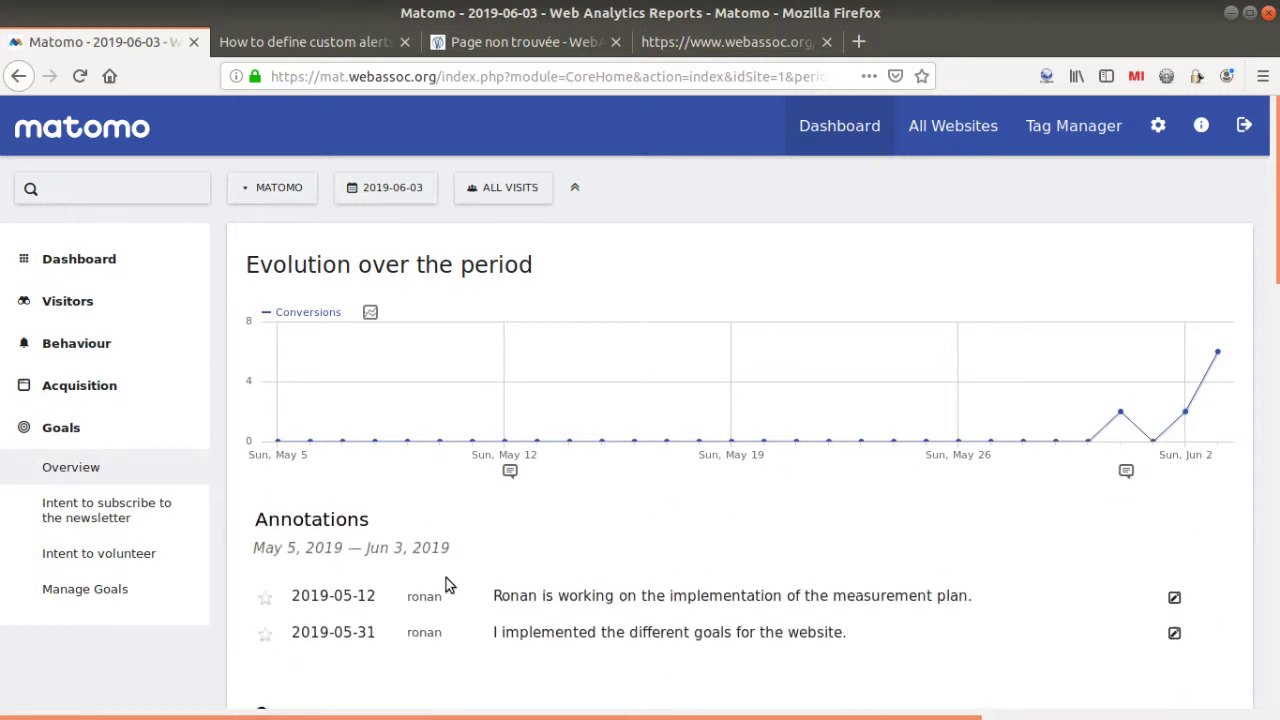
{"action": "scroll", "coordinate": [610, 520], "scroll_direction": "down", "scroll_amount": 5}
{"action": "left_click", "coordinate": [383, 450]}
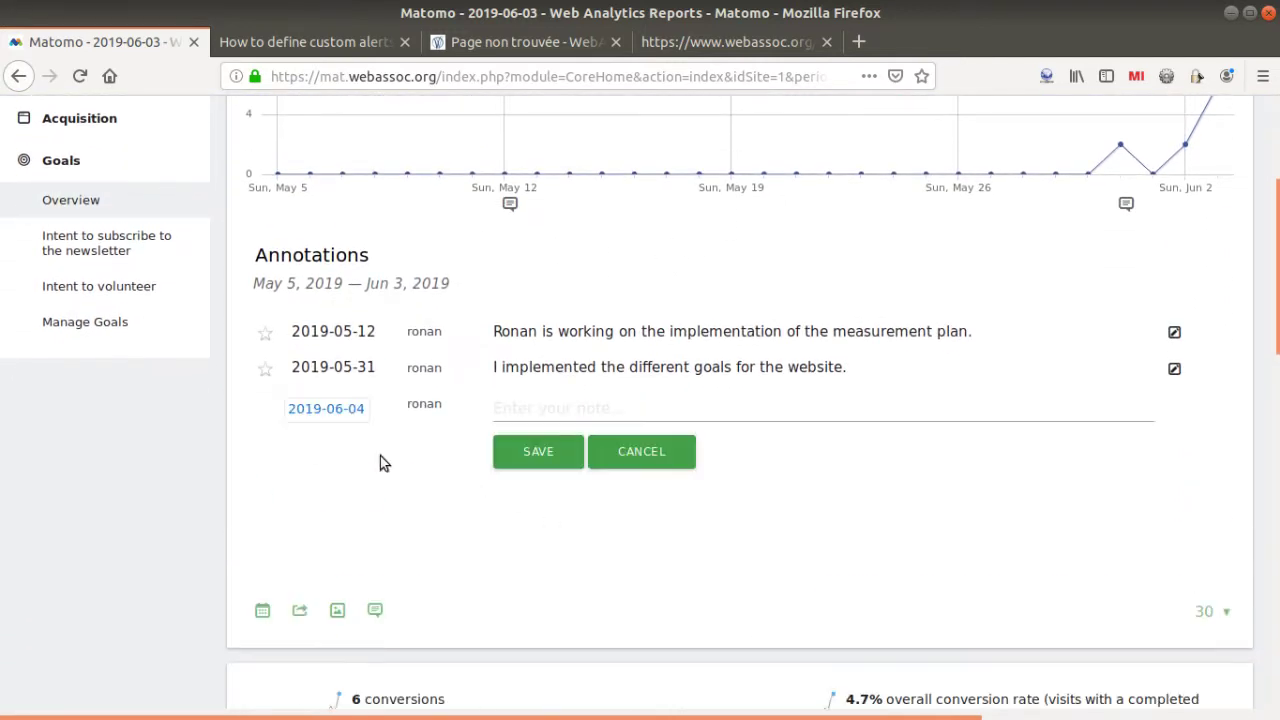
{"action": "left_click", "coordinate": [326, 408]}
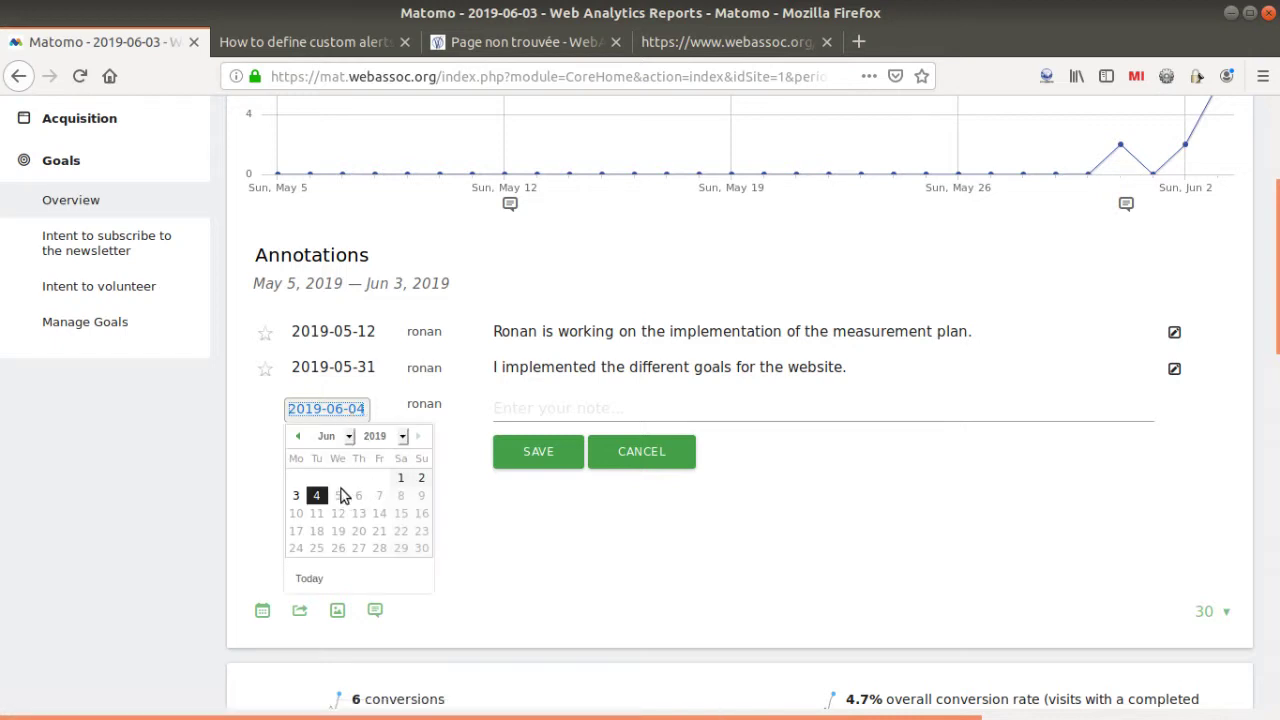
{"action": "left_click", "coordinate": [296, 495]}
{"action": "left_click", "coordinate": [581, 418]}
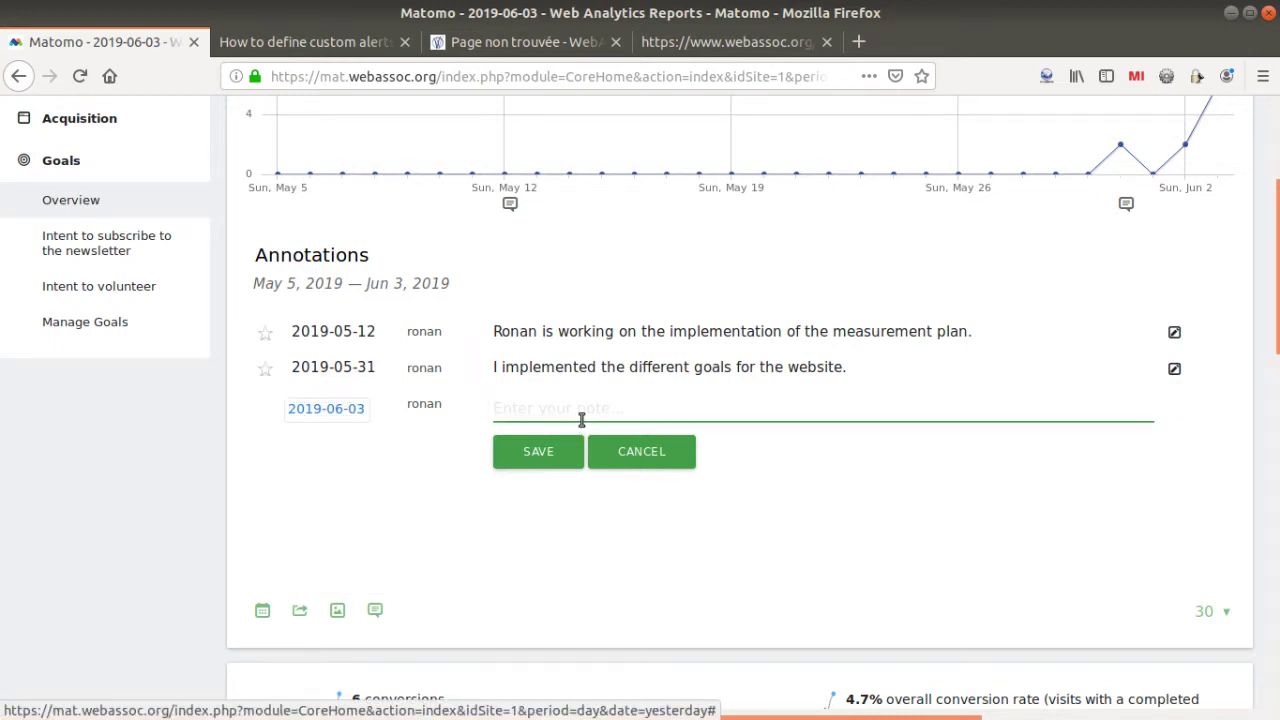
Step: Enter the annotation note "I corrected the goal implemtation and published the container." and save it
{"action": "type", "text": "I corrected the goal implemn"}
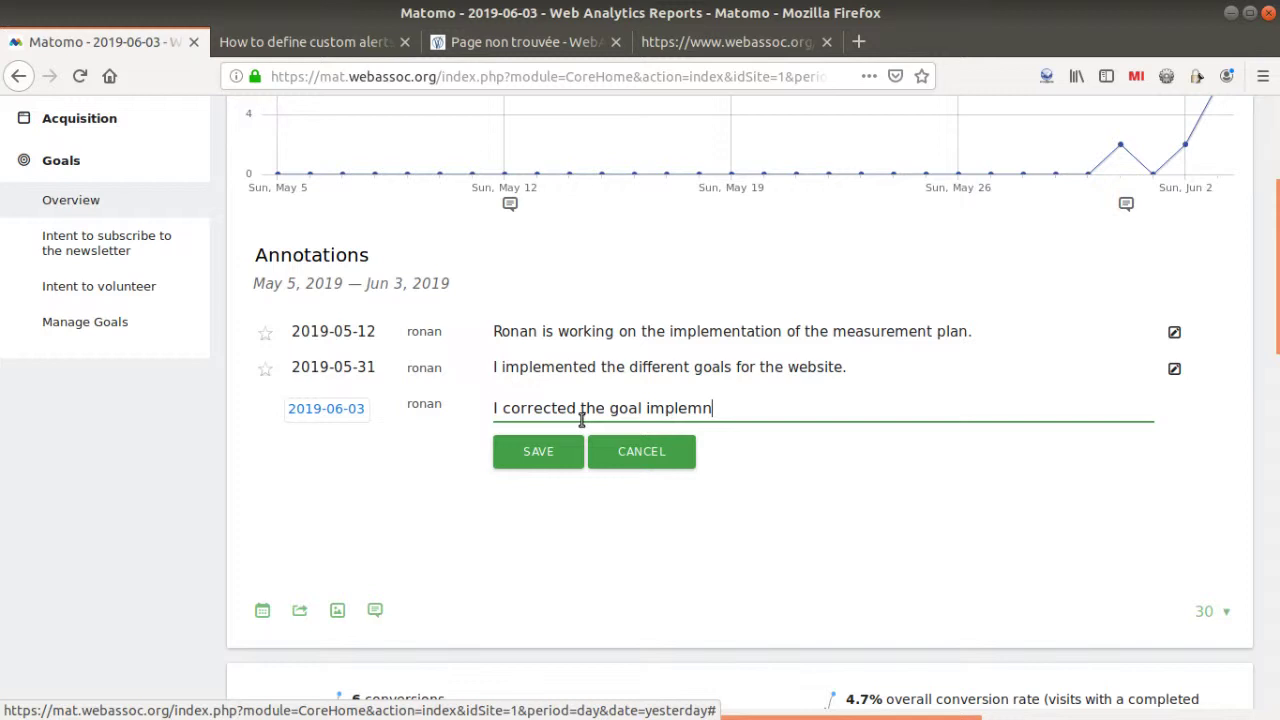
{"action": "key", "text": "BackSpace"}
{"action": "type", "text": "tation and published the "}
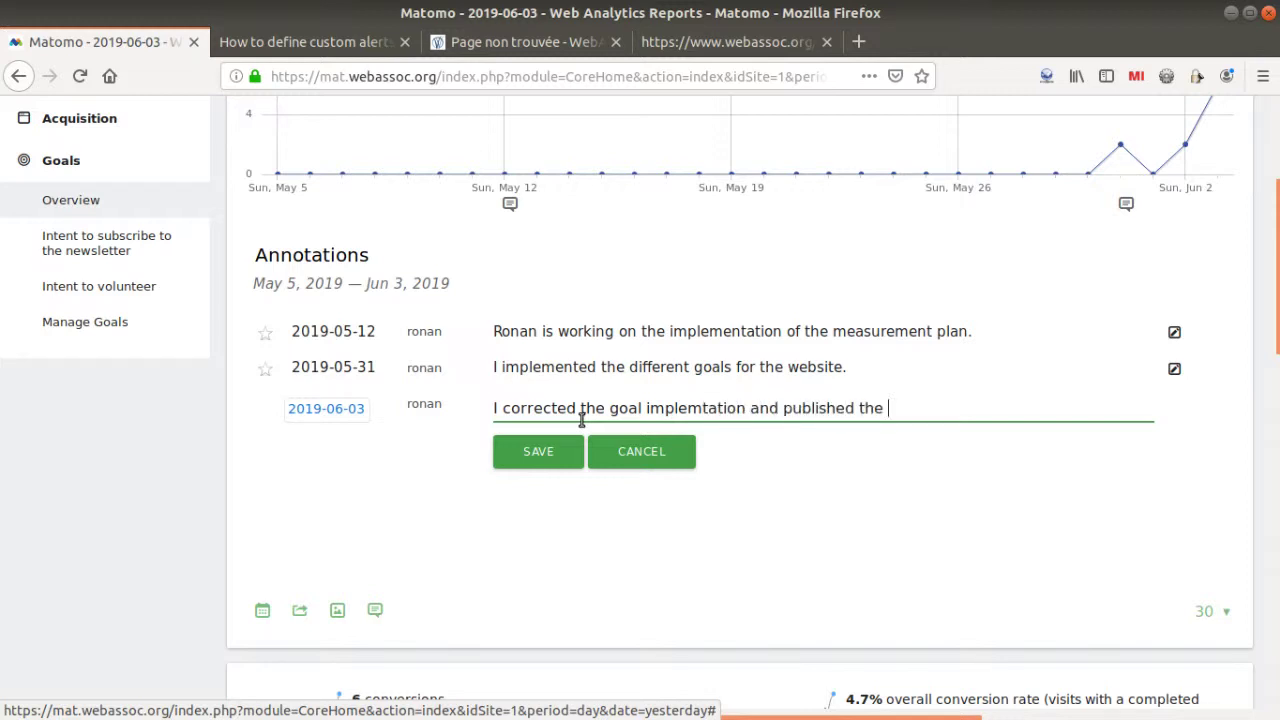
{"action": "type", "text": "container."}
{"action": "left_click", "coordinate": [533, 451]}
{"action": "scroll", "coordinate": [547, 495], "scroll_direction": "up", "scroll_amount": 3}
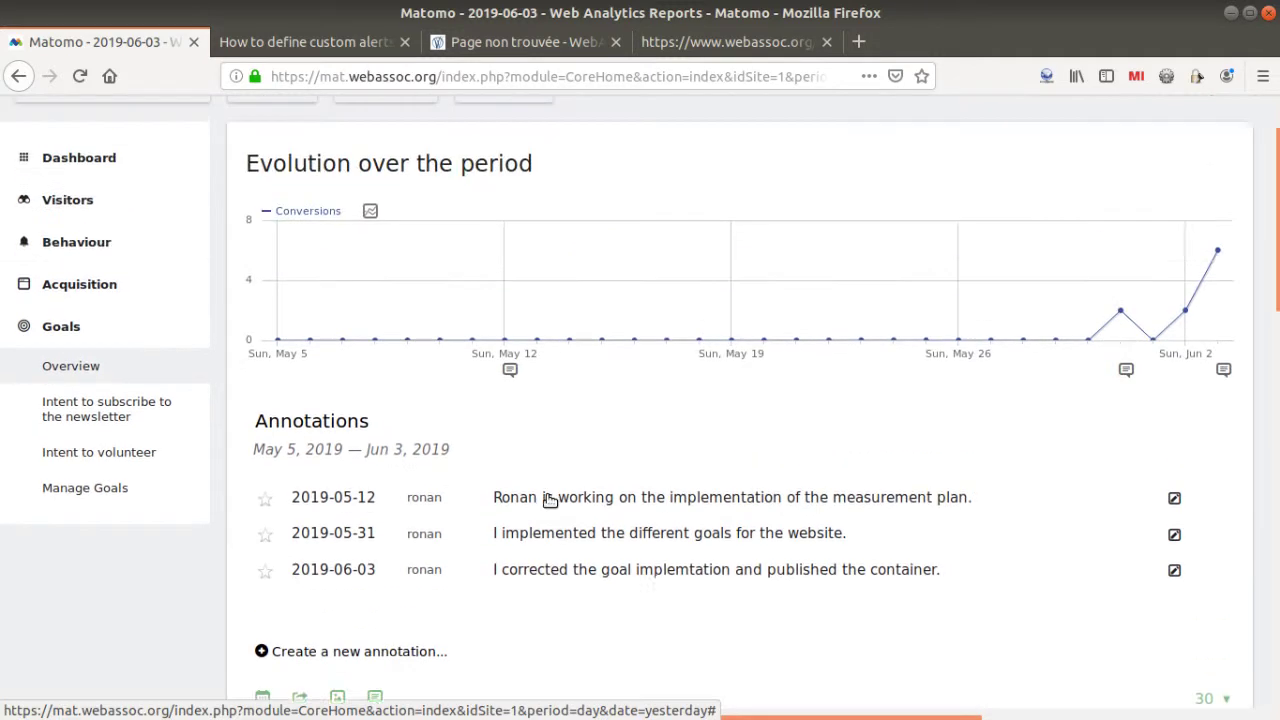
{"action": "scroll", "coordinate": [549, 499], "scroll_direction": "up", "scroll_amount": 2}
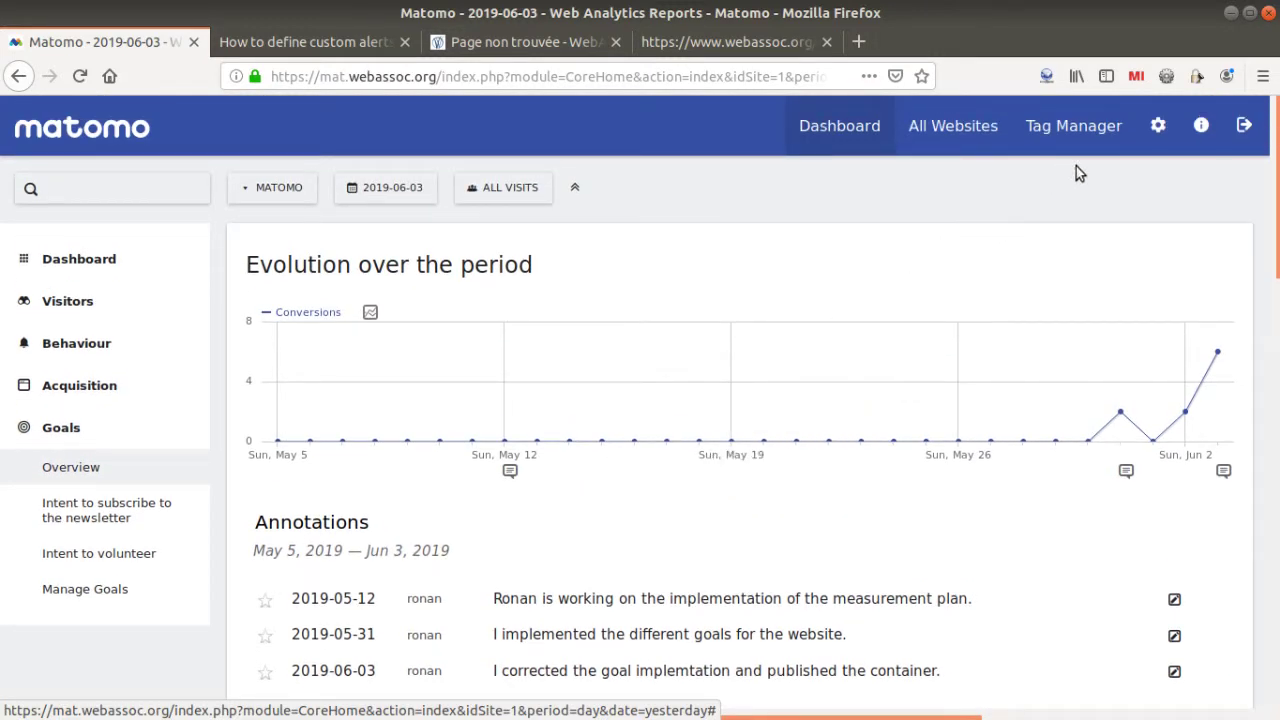
Step: Open the plugin management page in the administration area and search the installed plugins for "alert"
{"action": "left_click", "coordinate": [1158, 128]}
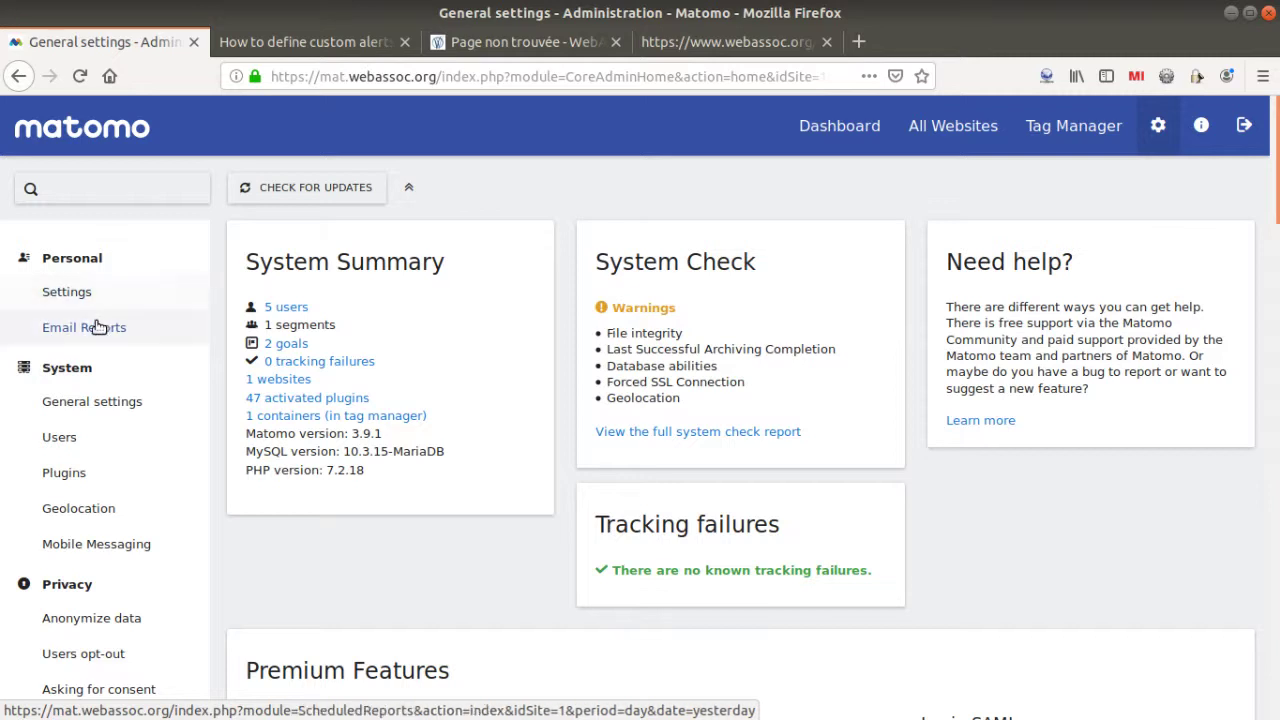
{"action": "left_click", "coordinate": [115, 482]}
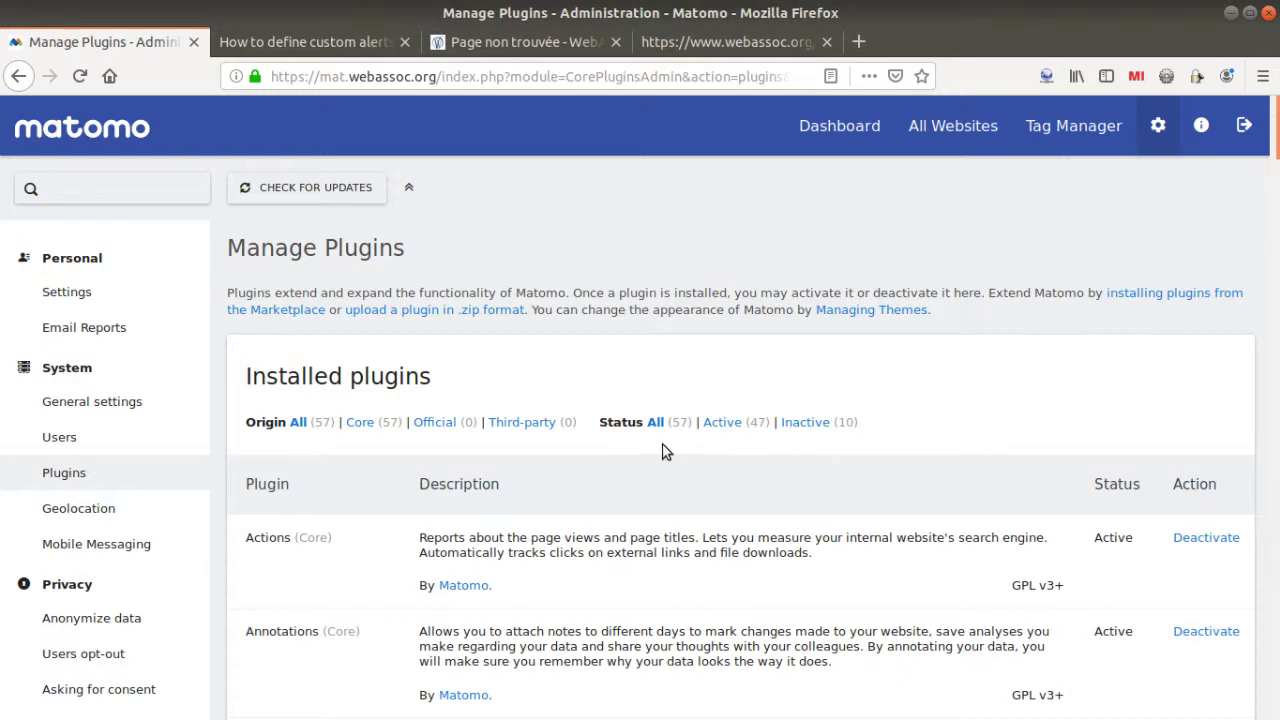
{"action": "key", "text": "ctrl+f"}
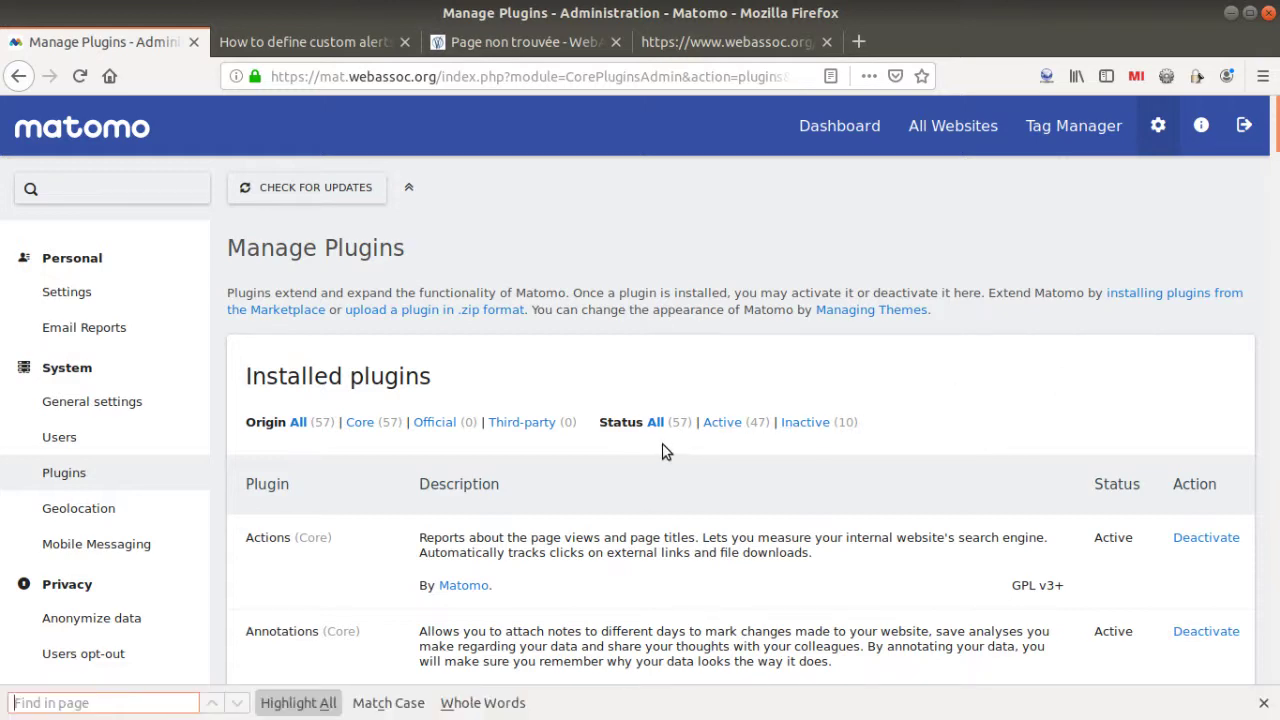
{"action": "type", "text": "aler"}
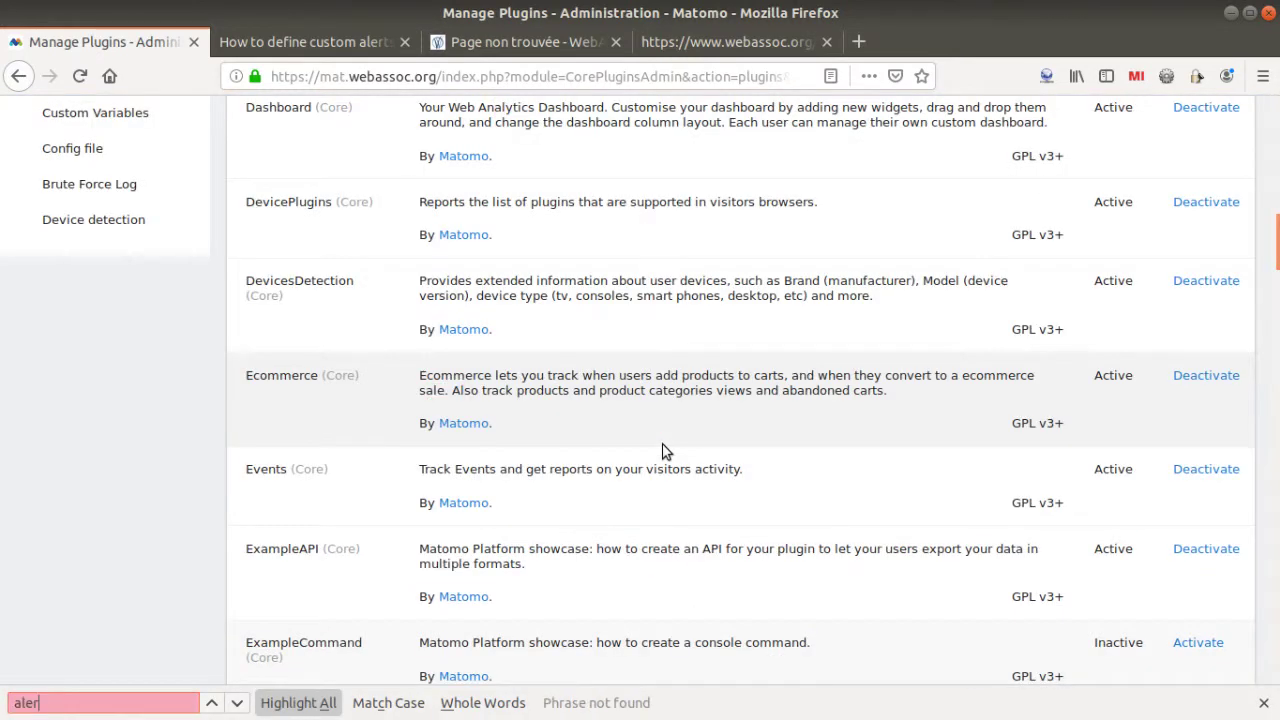
{"action": "scroll", "coordinate": [638, 452], "scroll_direction": "up", "scroll_amount": 15}
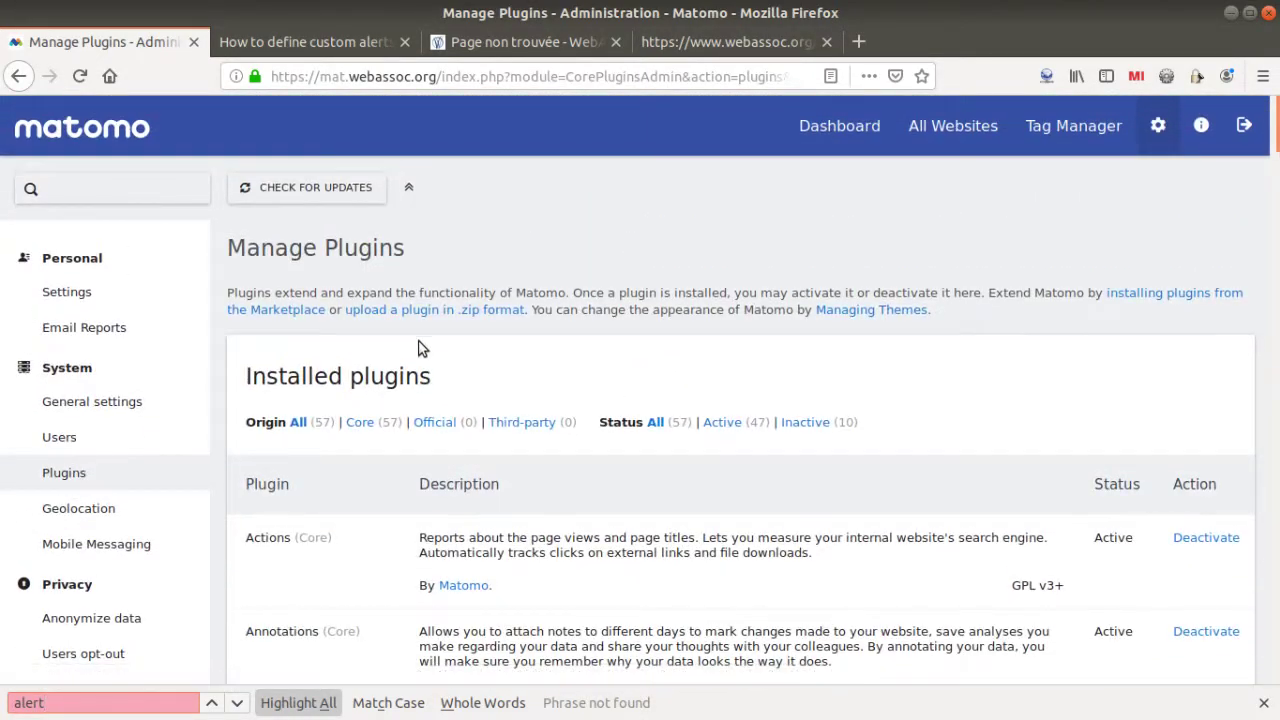
Step: Open the plugin Marketplace and search its plugins for "alert"
{"action": "left_click", "coordinate": [290, 310]}
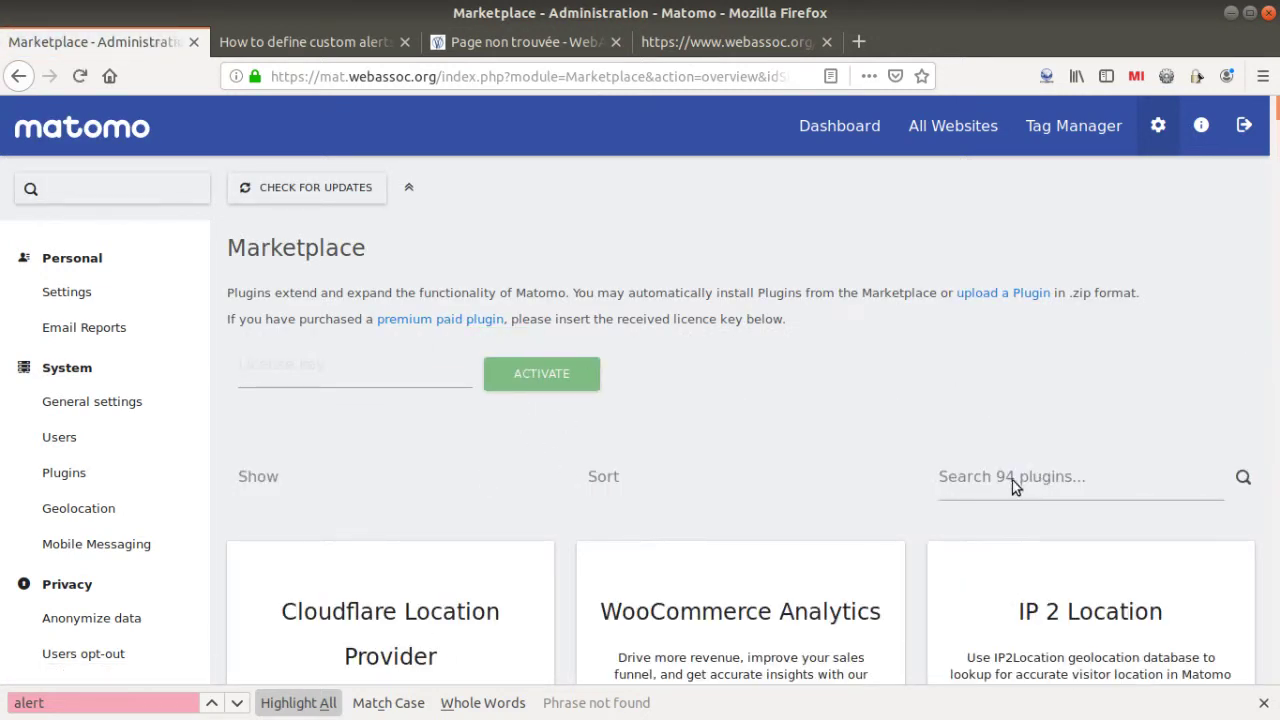
{"action": "left_click", "coordinate": [1220, 477]}
{"action": "type", "text": "a"}
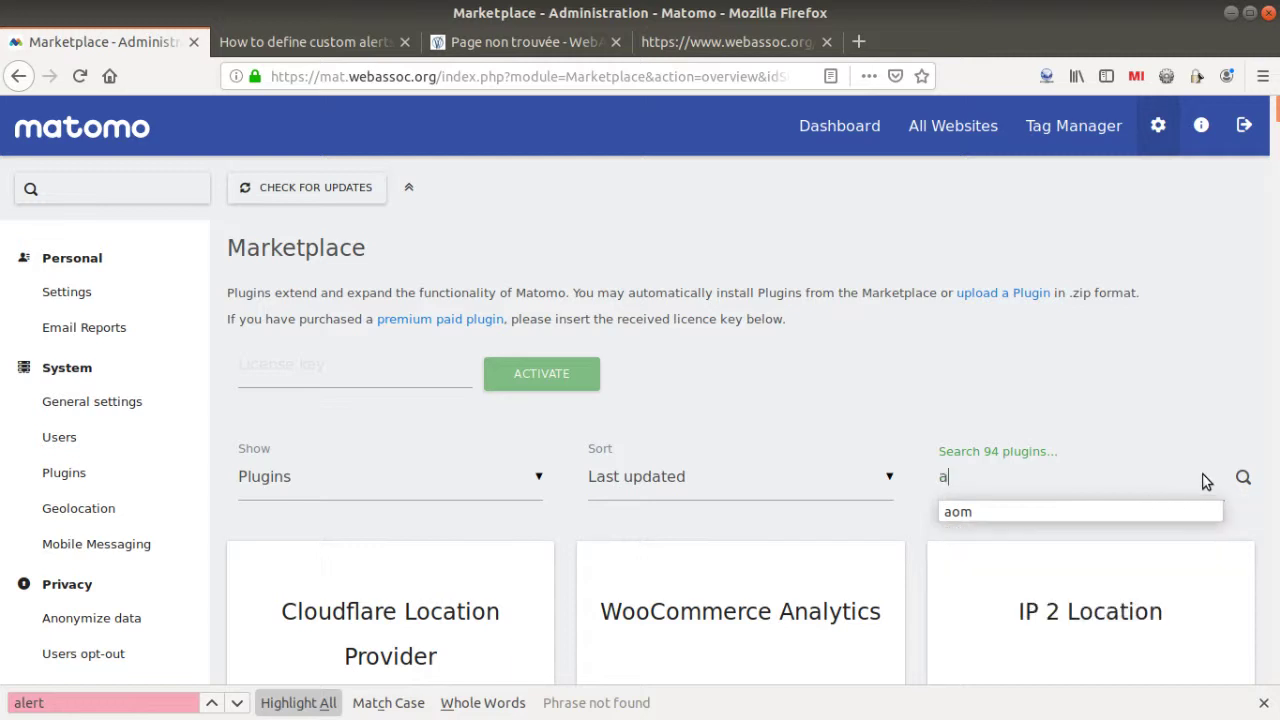
{"action": "type", "text": "lert"}
{"action": "key", "text": "Return"}
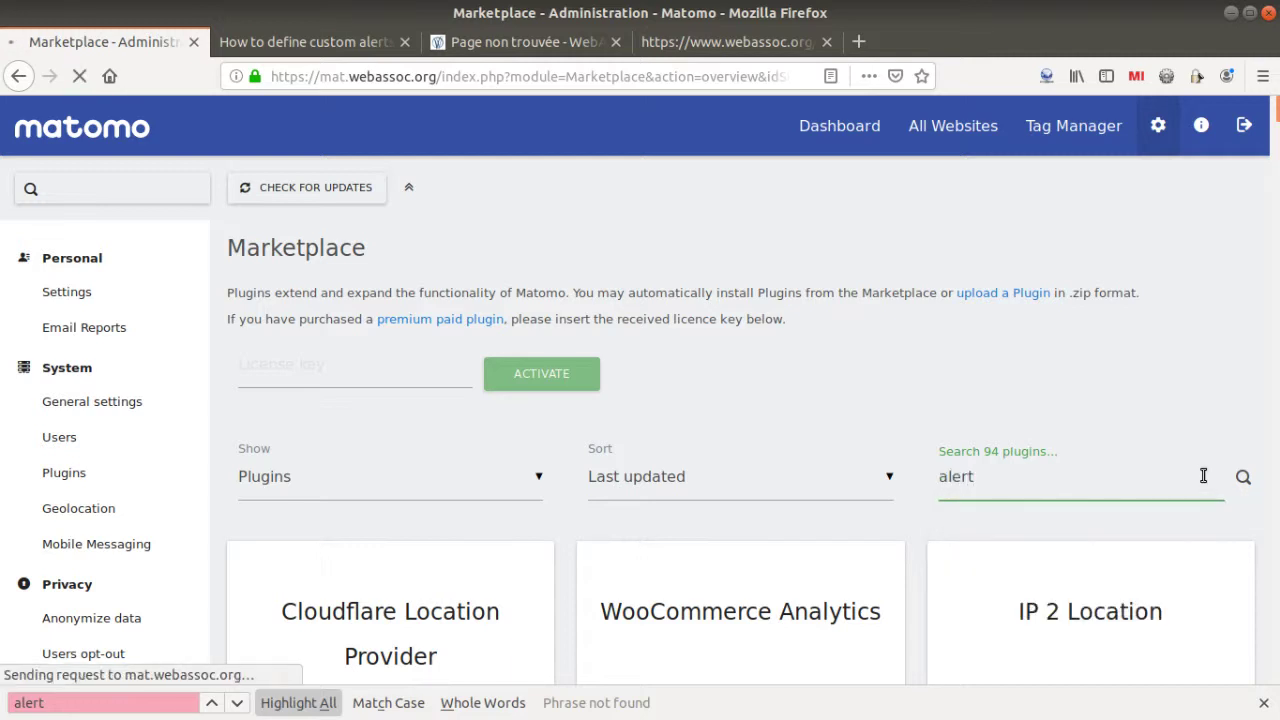
Step: Install and activate the Custom Alerts plugin, and open the custom alerts management page with the page search closed
{"action": "scroll", "coordinate": [611, 505], "scroll_direction": "down", "scroll_amount": 1}
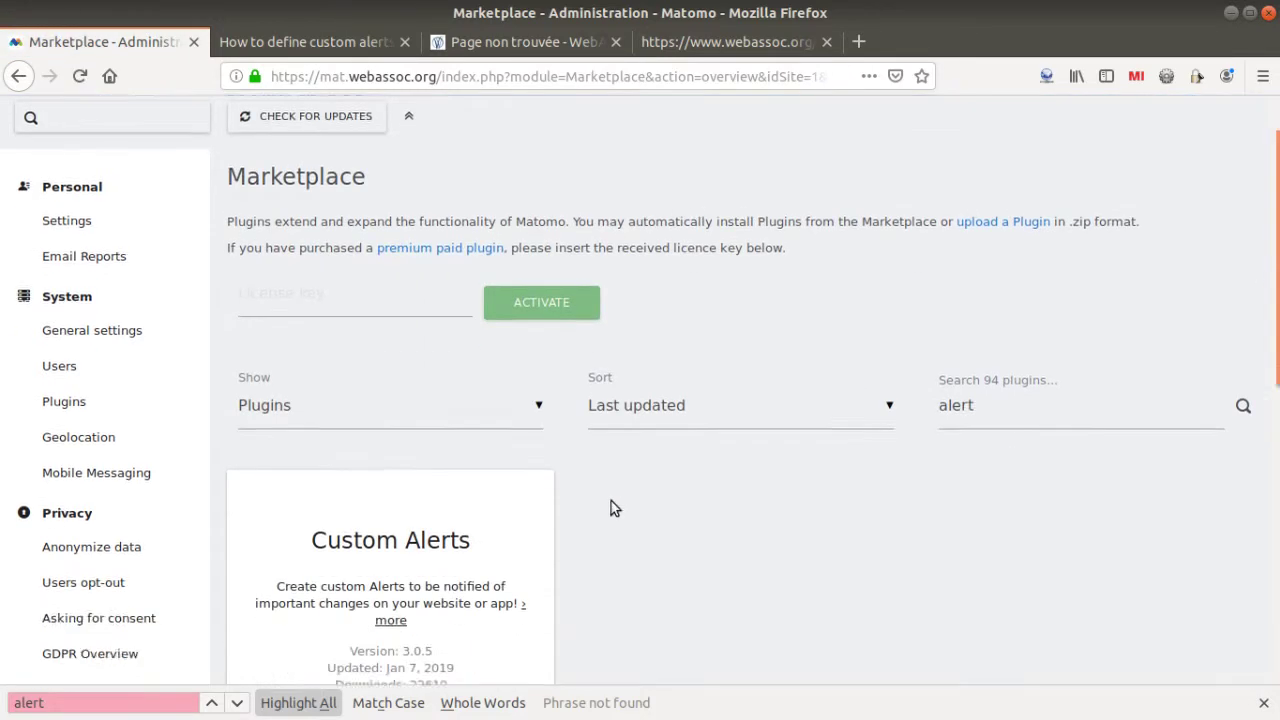
{"action": "scroll", "coordinate": [611, 505], "scroll_direction": "down", "scroll_amount": 2}
{"action": "left_click", "coordinate": [386, 606]}
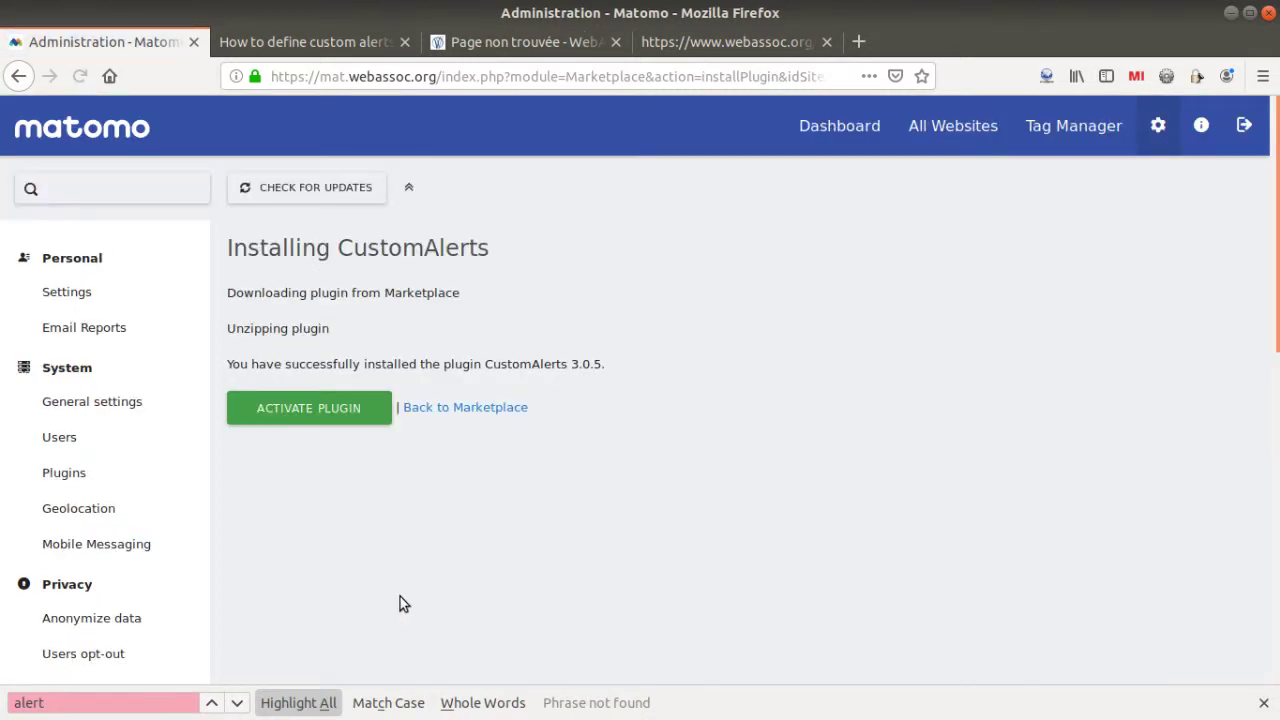
{"action": "left_click", "coordinate": [327, 413]}
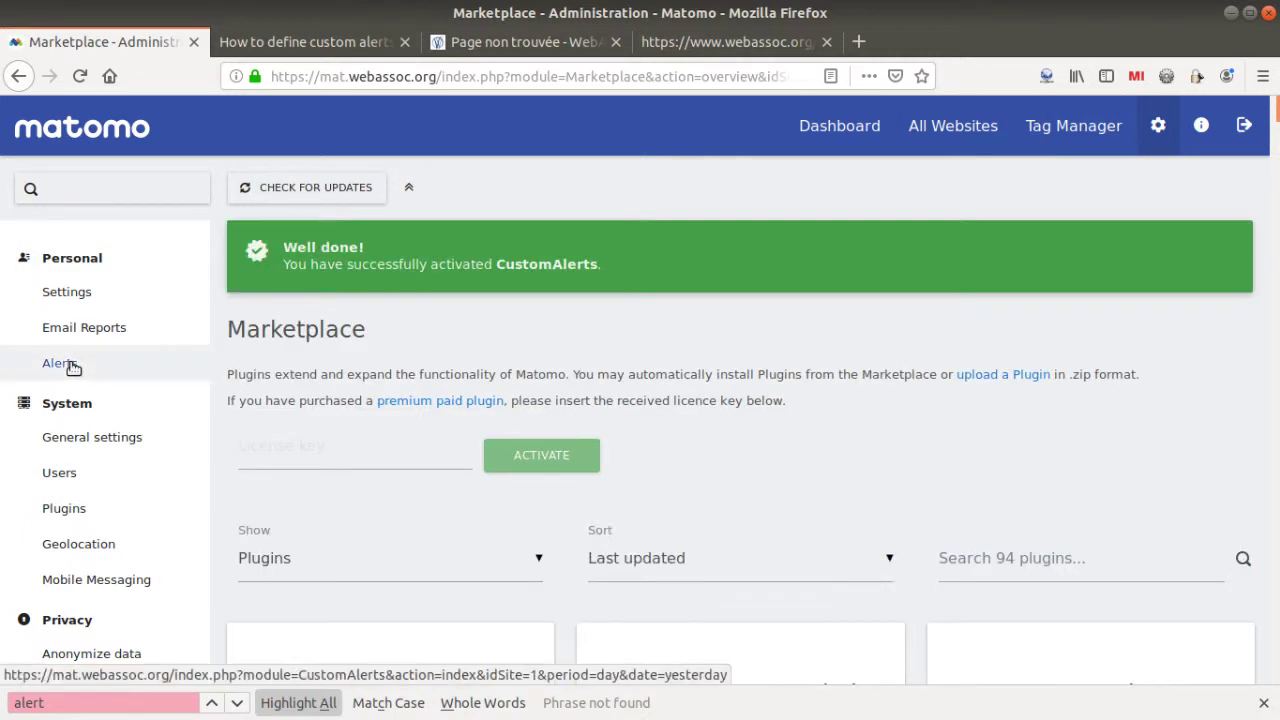
{"action": "left_click", "coordinate": [71, 366]}
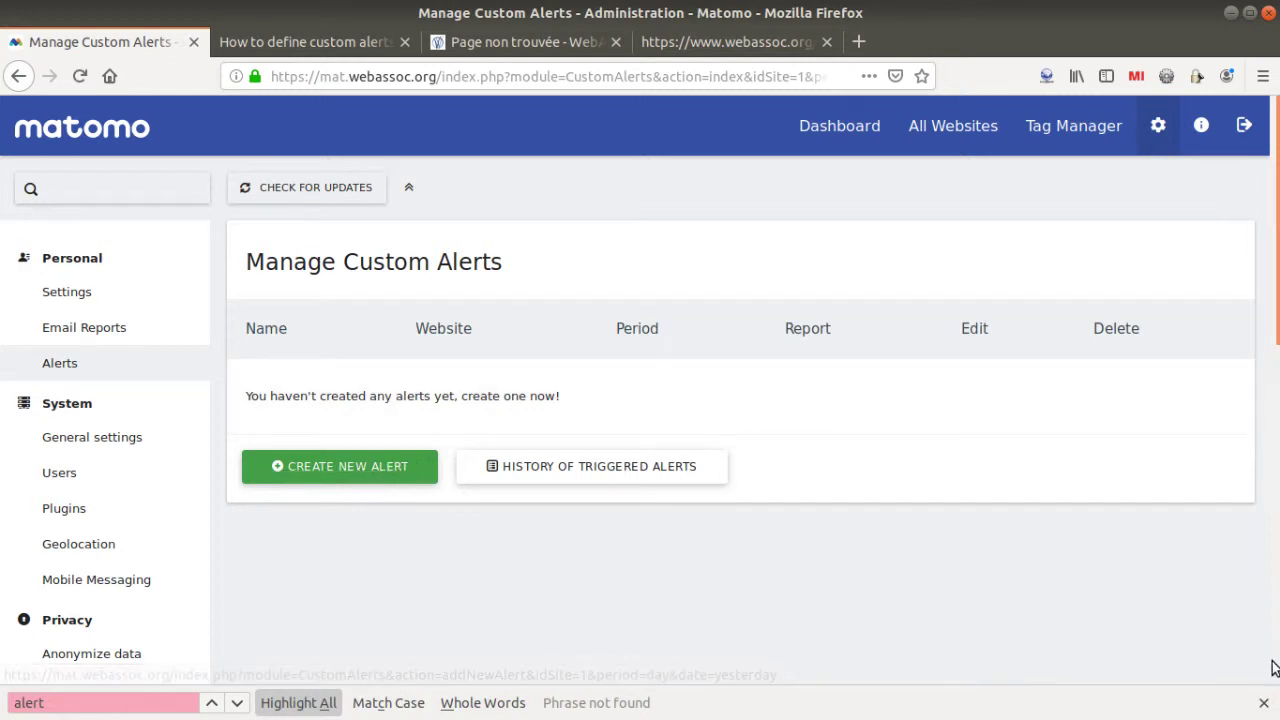
{"action": "left_click", "coordinate": [1263, 703]}
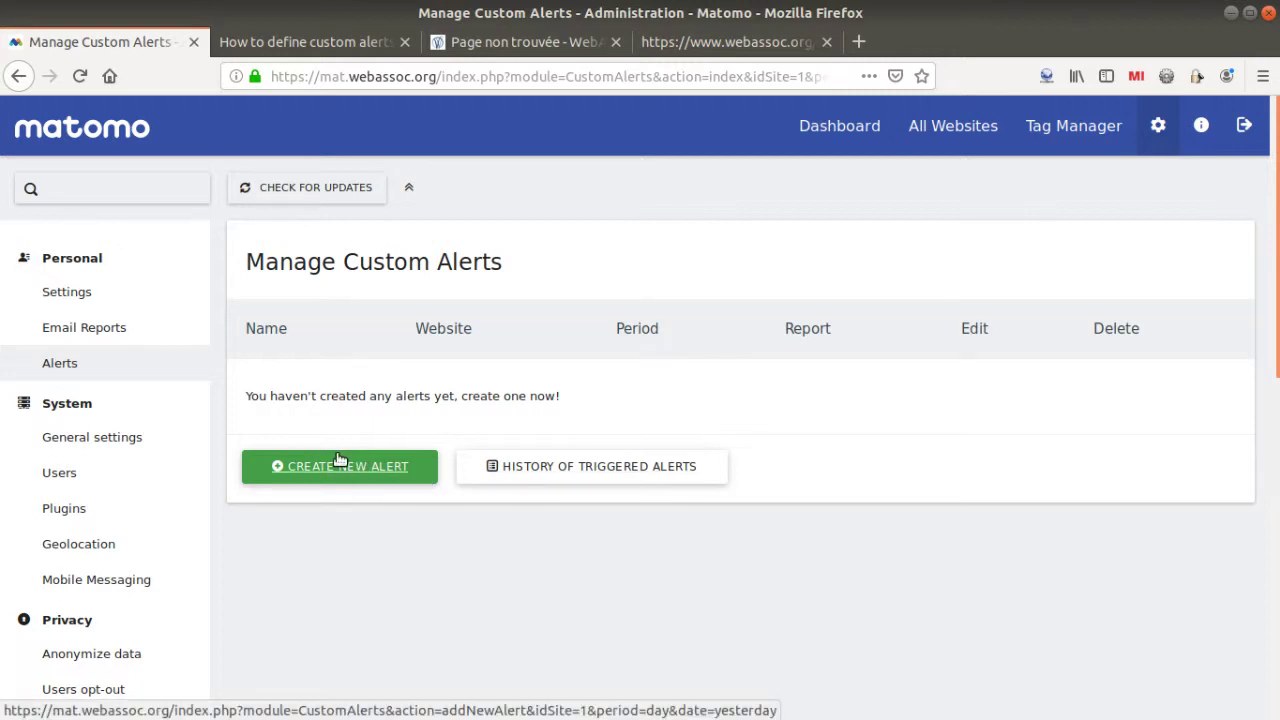
Step: Examine the "Goal tracking issue ??" alert definition on the FLOSS Marketing School wiki page and return to Matomo's custom alerts management page
{"action": "left_click", "coordinate": [336, 43]}
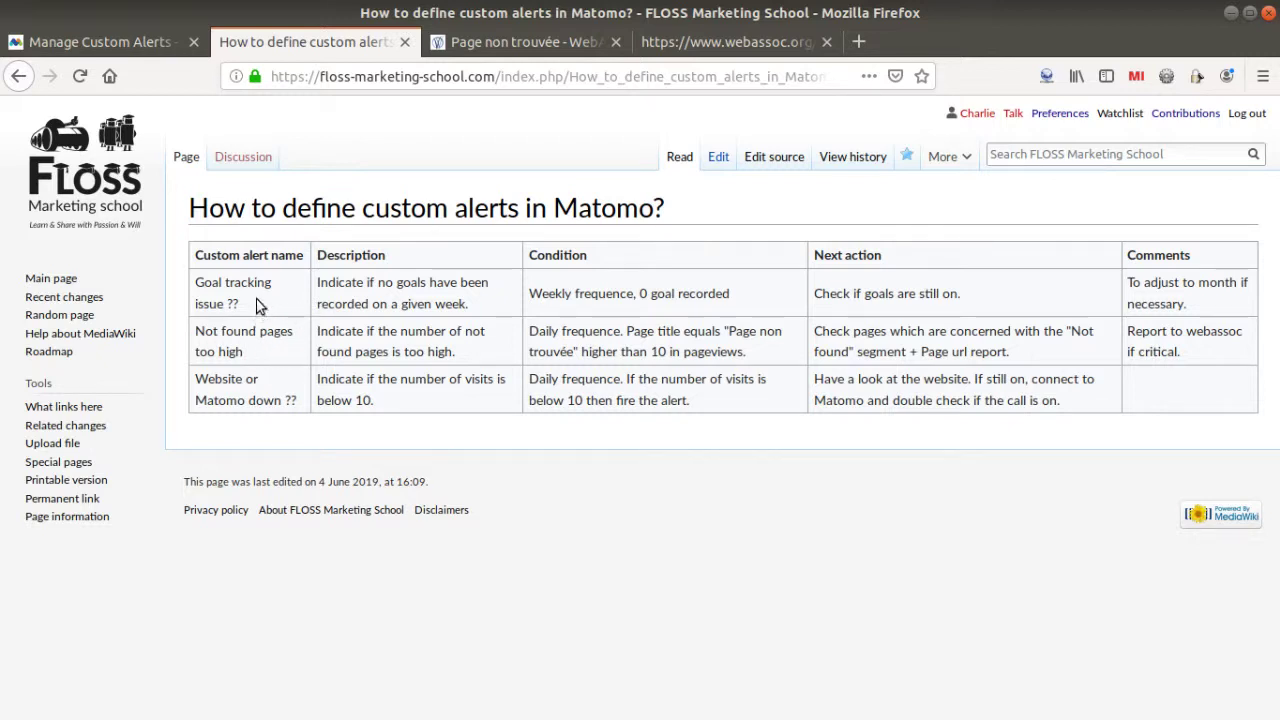
{"action": "left_click_drag", "start_coordinate": [240, 306], "coordinate": [198, 283]}
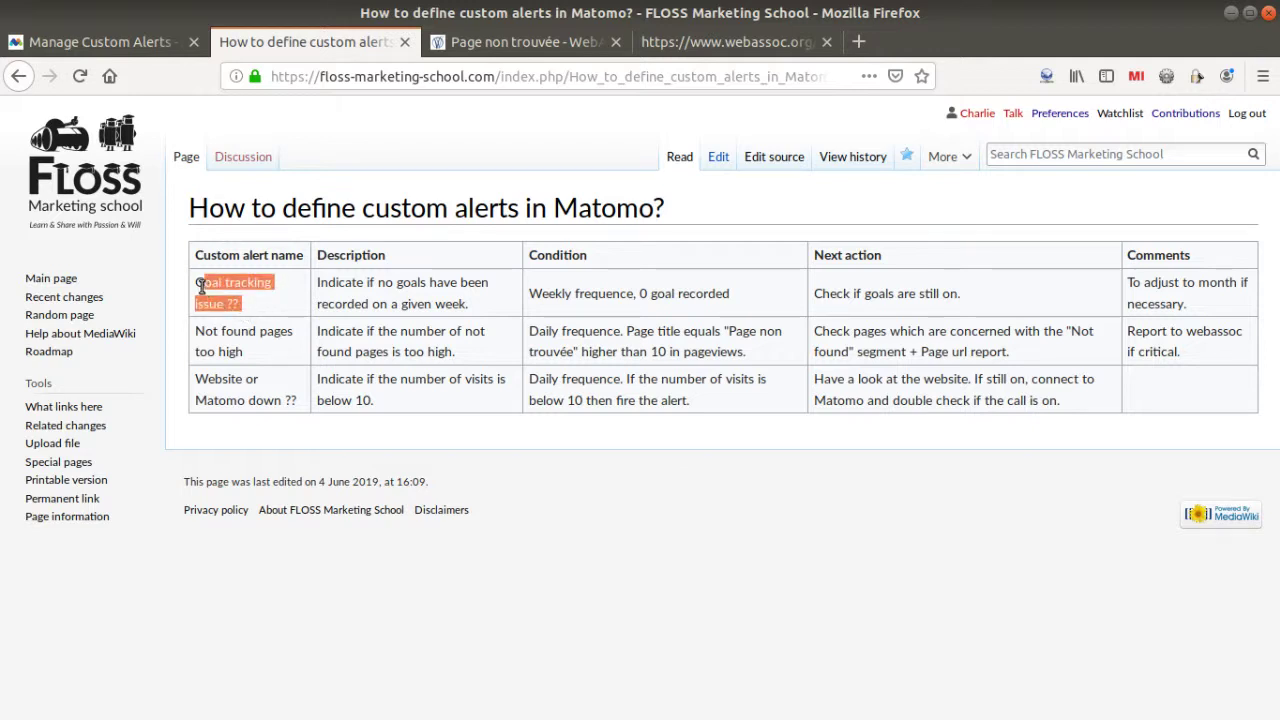
{"action": "left_click", "coordinate": [257, 307]}
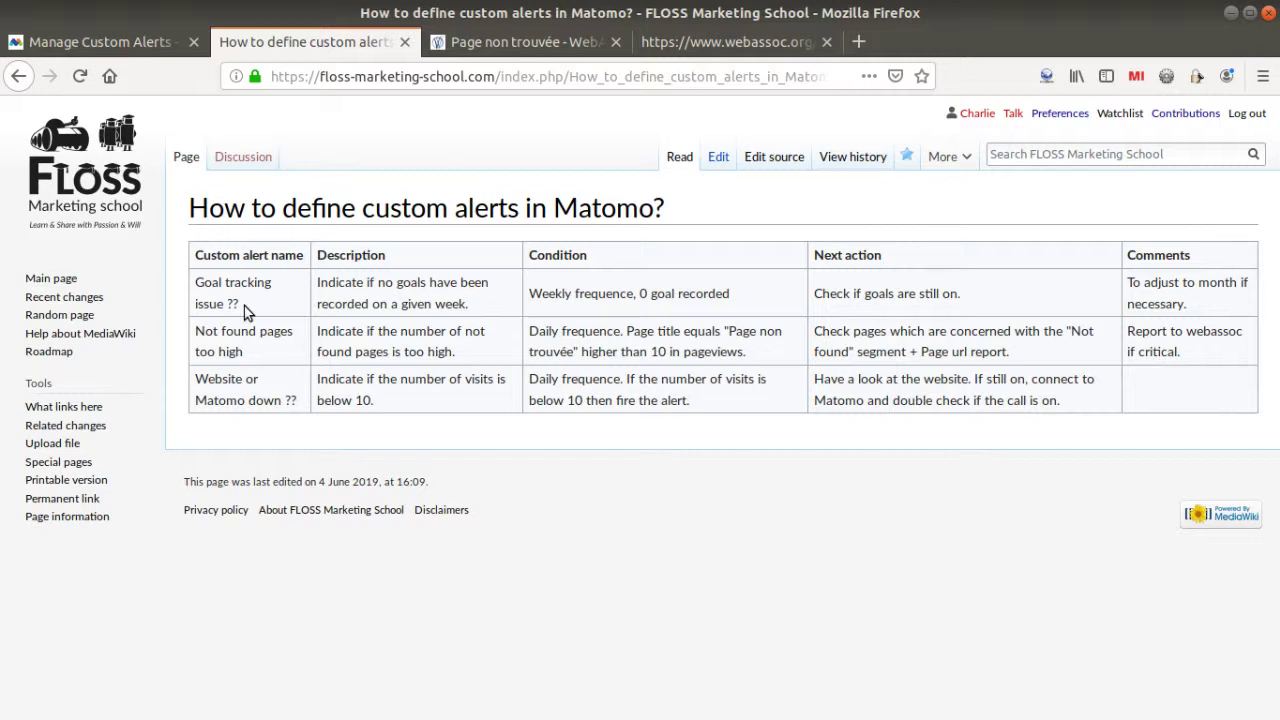
{"action": "left_click_drag", "start_coordinate": [248, 310], "coordinate": [193, 285]}
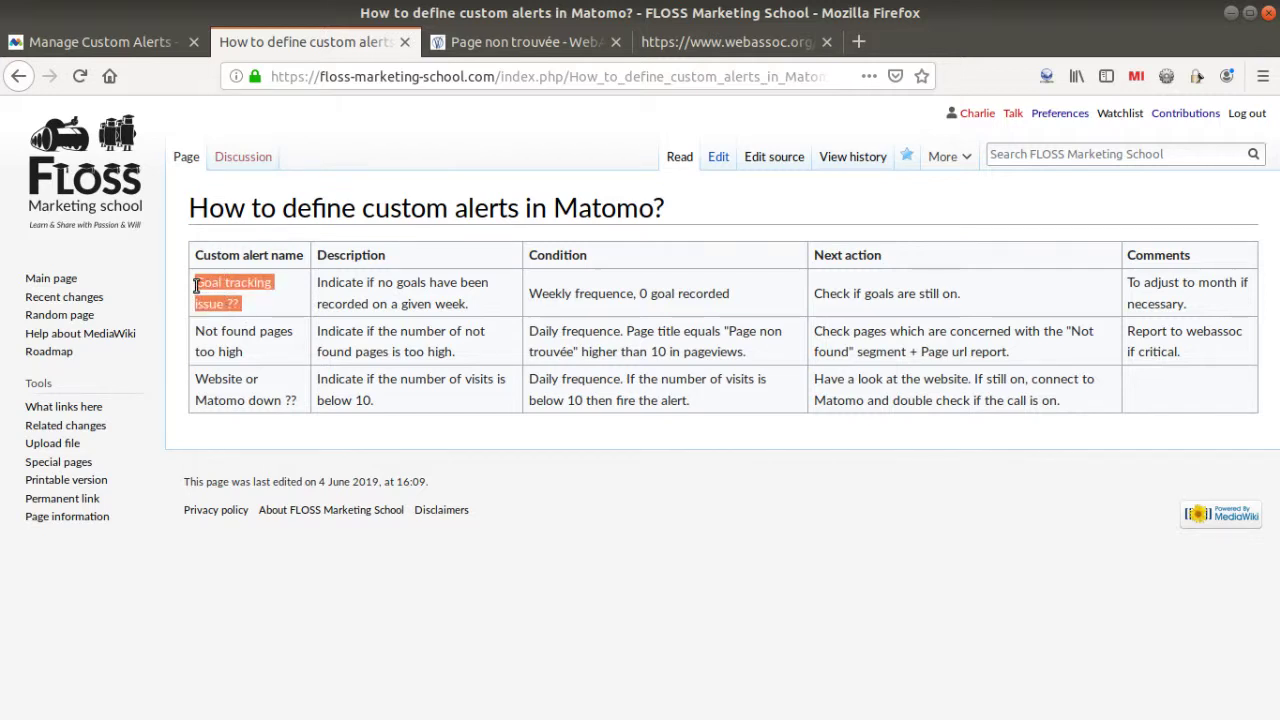
{"action": "left_click", "coordinate": [278, 310]}
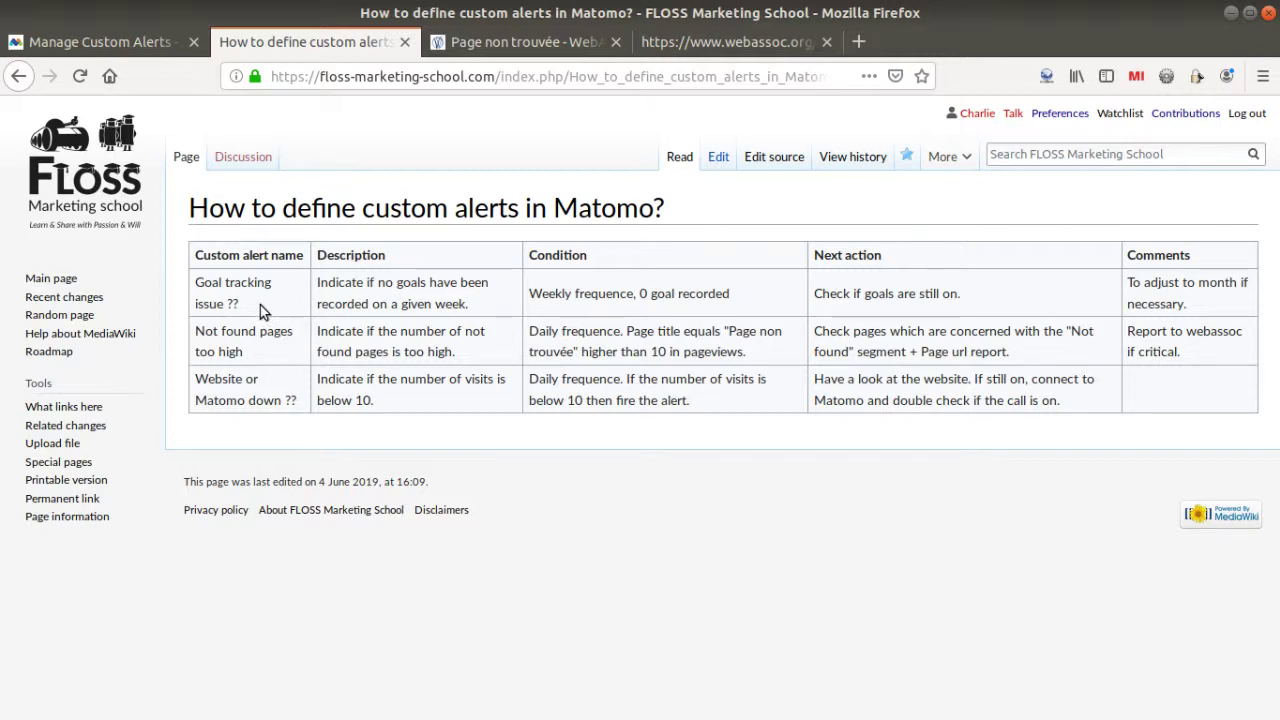
{"action": "triple_click", "coordinate": [223, 302]}
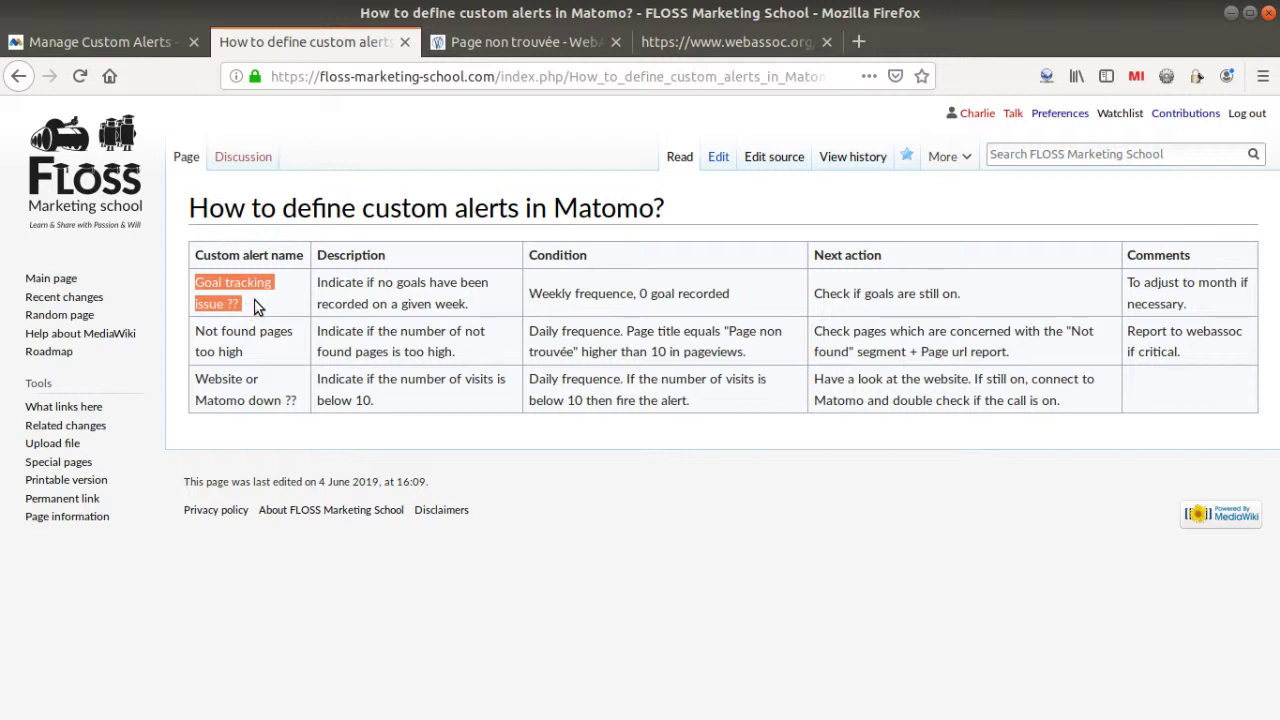
{"action": "left_click", "coordinate": [255, 307]}
{"action": "left_click_drag", "start_coordinate": [243, 305], "coordinate": [195, 283]}
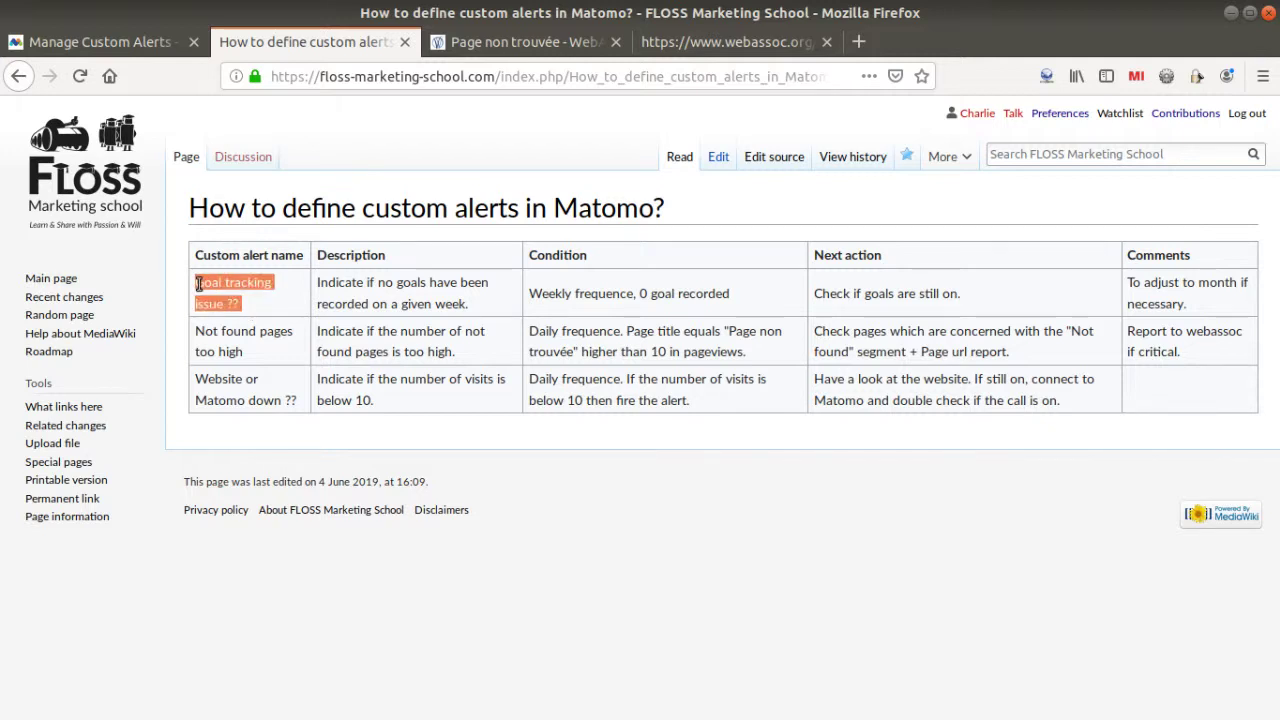
{"action": "left_click", "coordinate": [250, 311]}
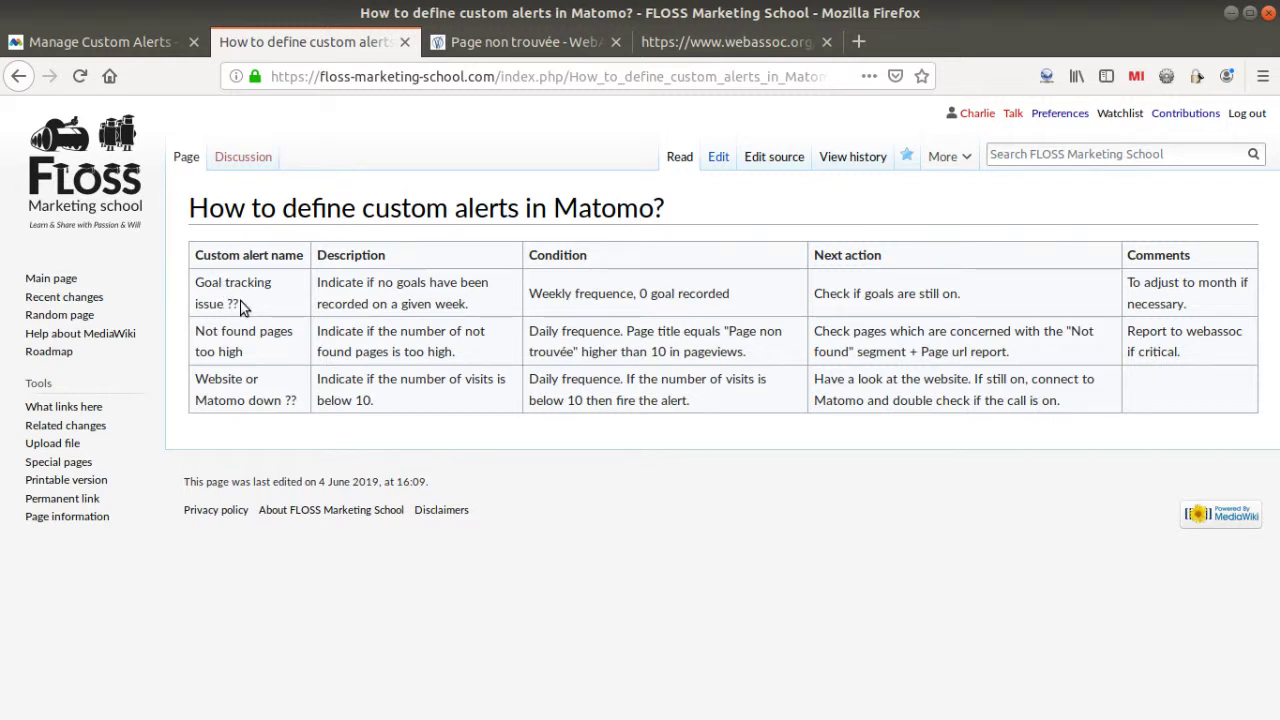
{"action": "left_click_drag", "start_coordinate": [242, 305], "coordinate": [229, 303]}
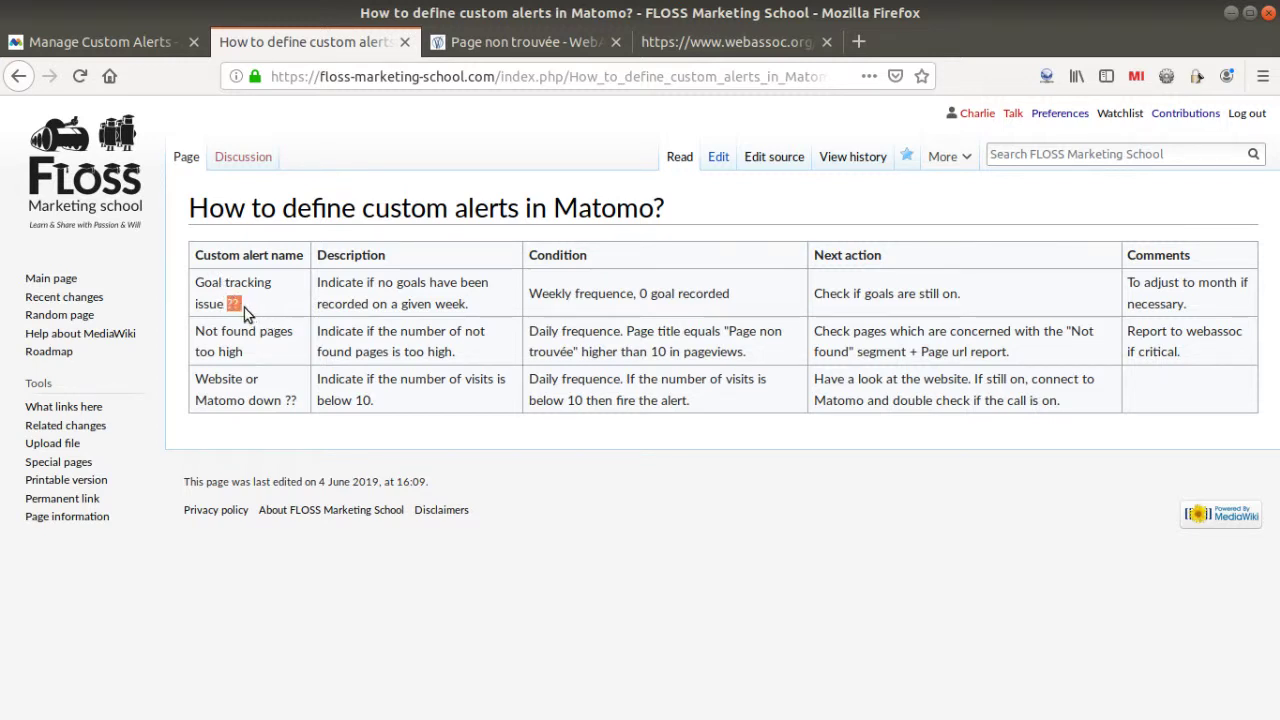
{"action": "left_click", "coordinate": [250, 312]}
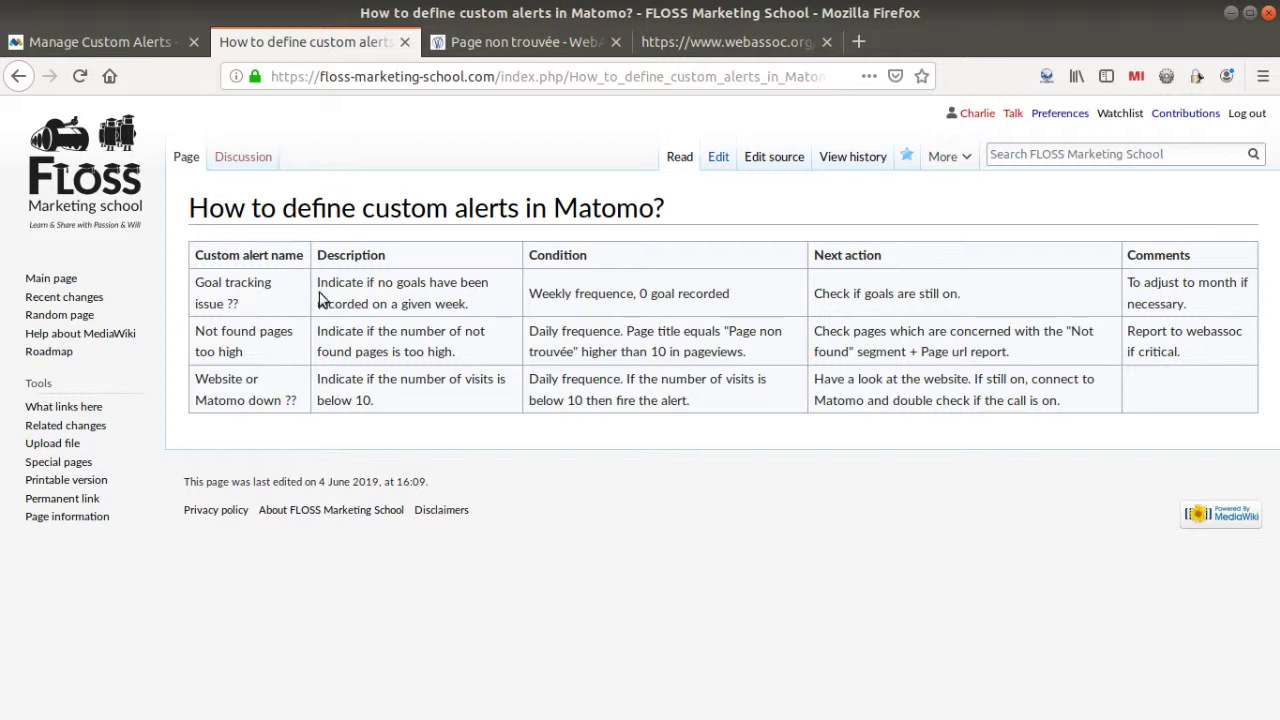
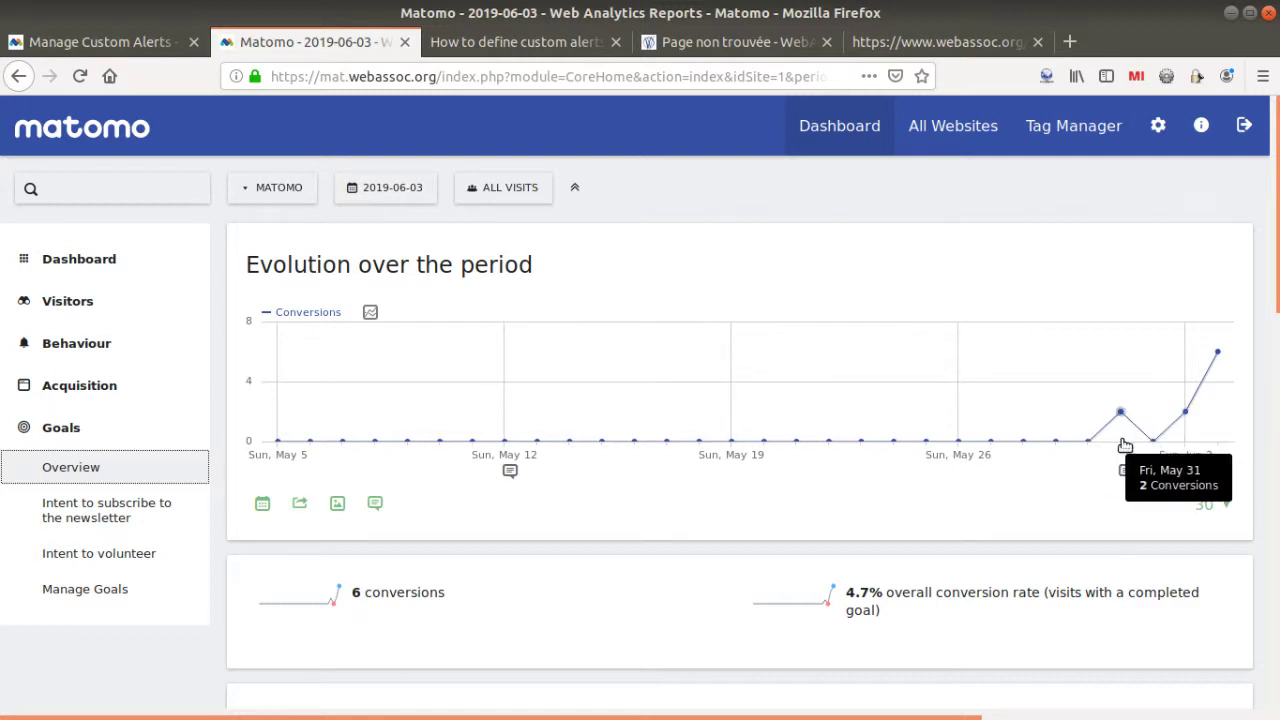
{"action": "left_click", "coordinate": [146, 48]}
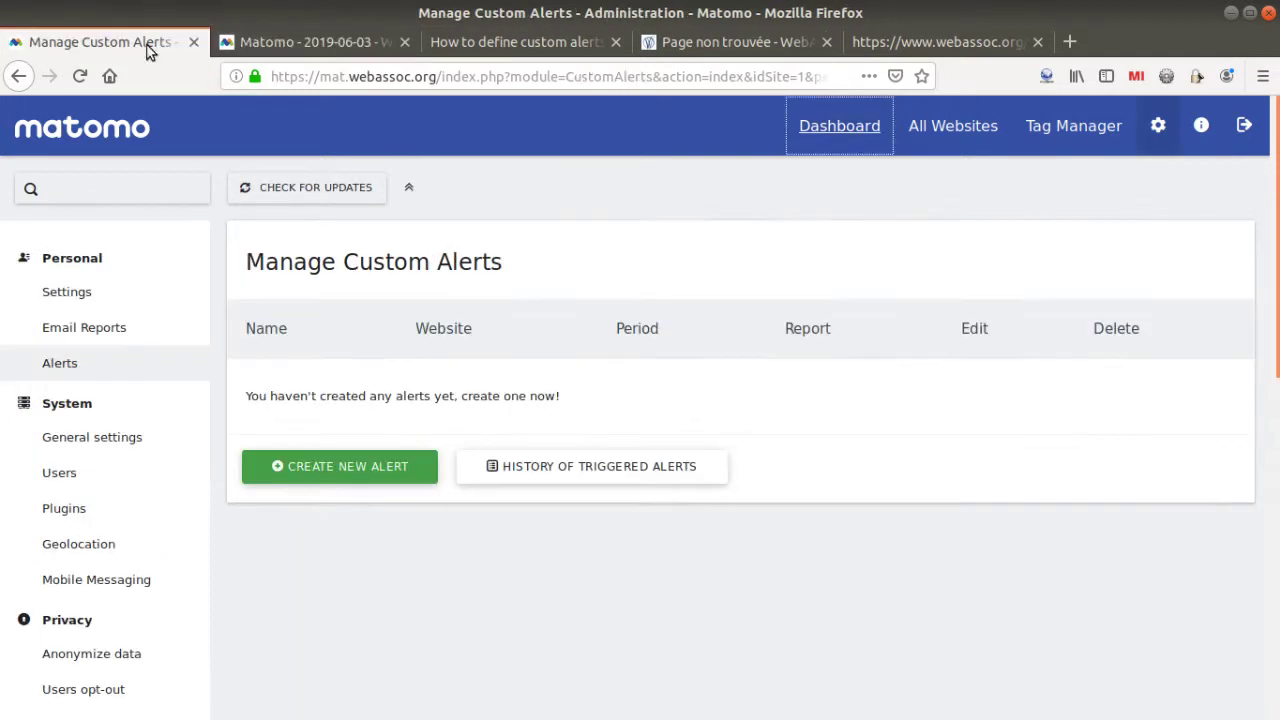
Step: Review the description and condition of the "Goal tracking issue ??" alert on the FLOSS Marketing School wiki page
{"action": "left_click", "coordinate": [466, 42]}
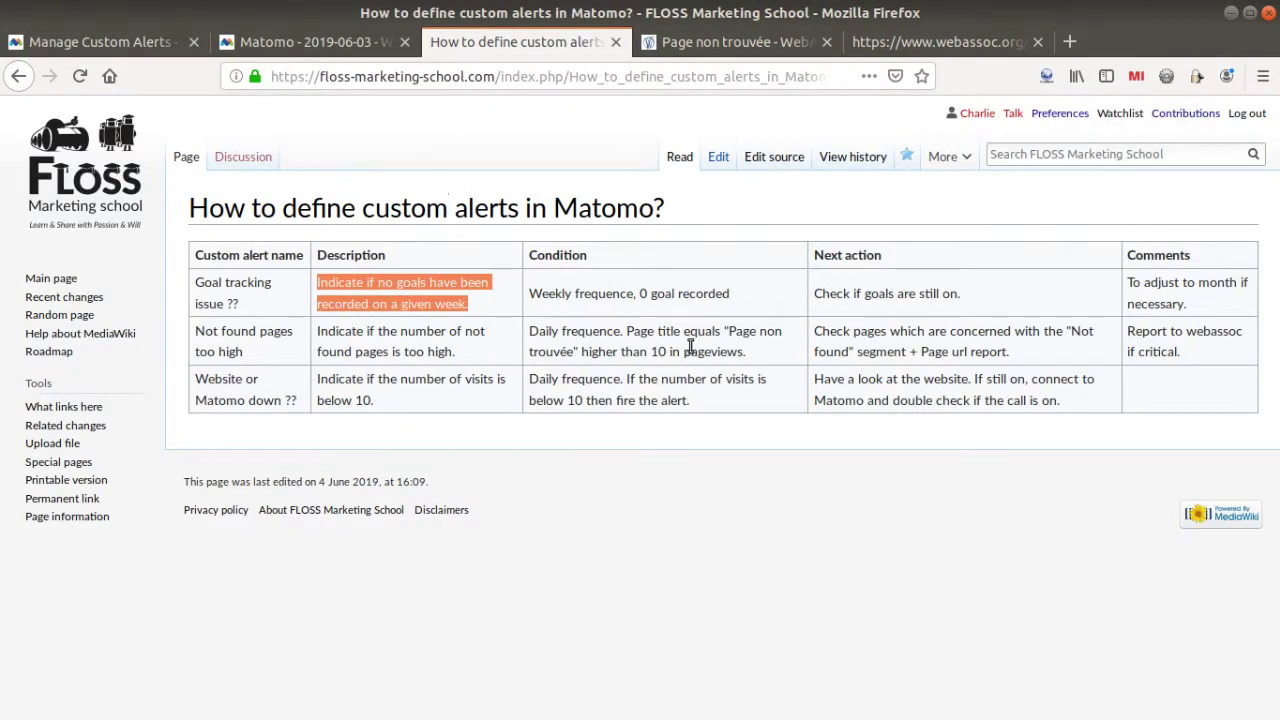
{"action": "left_click", "coordinate": [474, 303]}
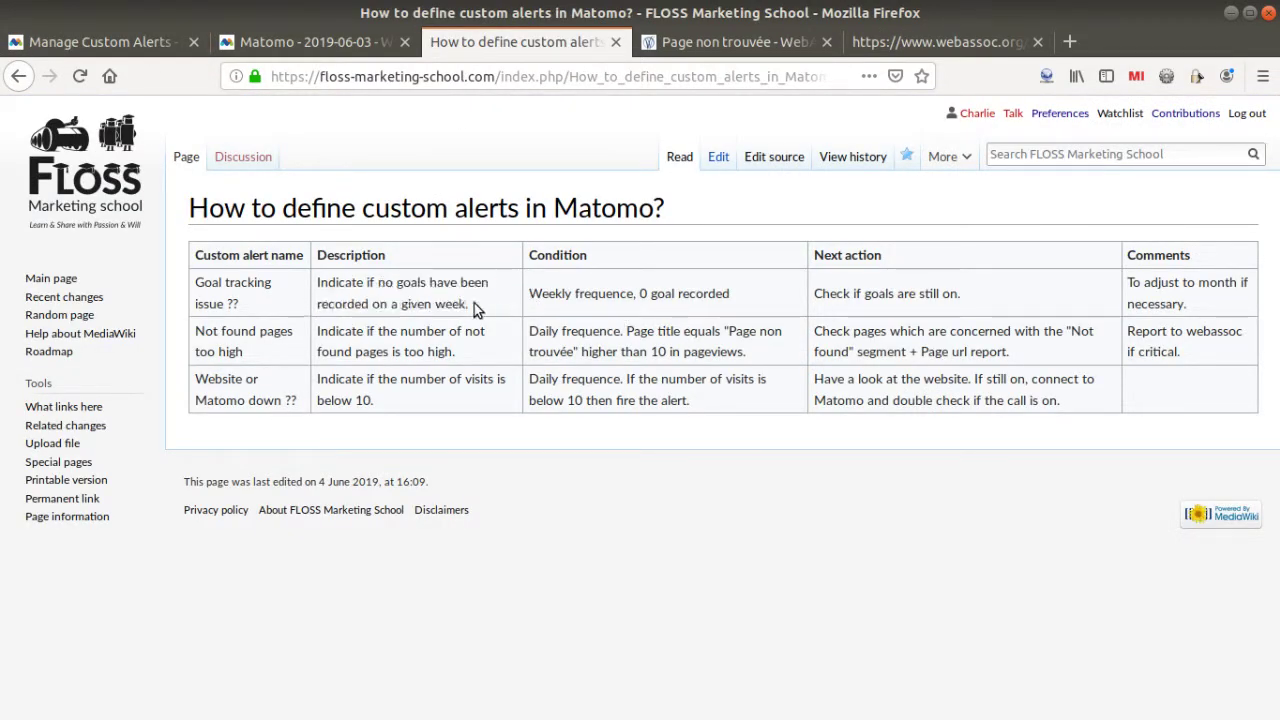
{"action": "left_click_drag", "start_coordinate": [449, 303], "coordinate": [406, 306]}
{"action": "left_click_drag", "start_coordinate": [532, 296], "coordinate": [761, 313]}
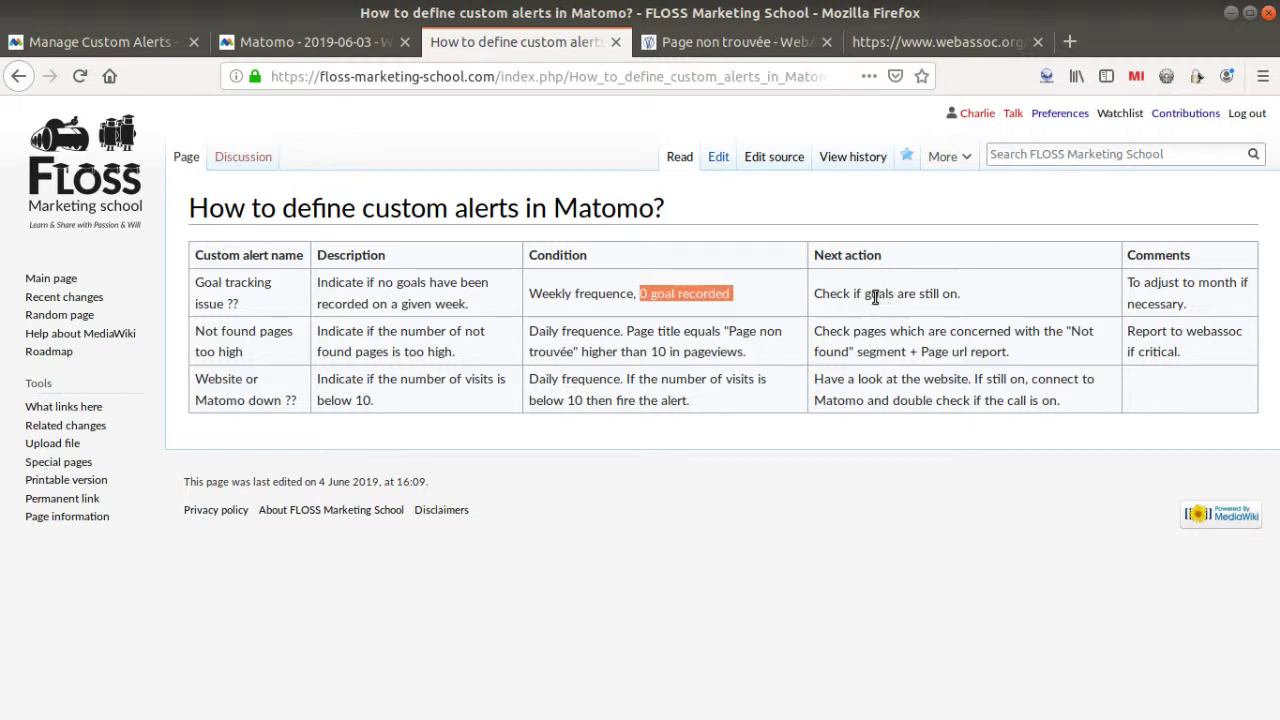
{"action": "left_click", "coordinate": [690, 299]}
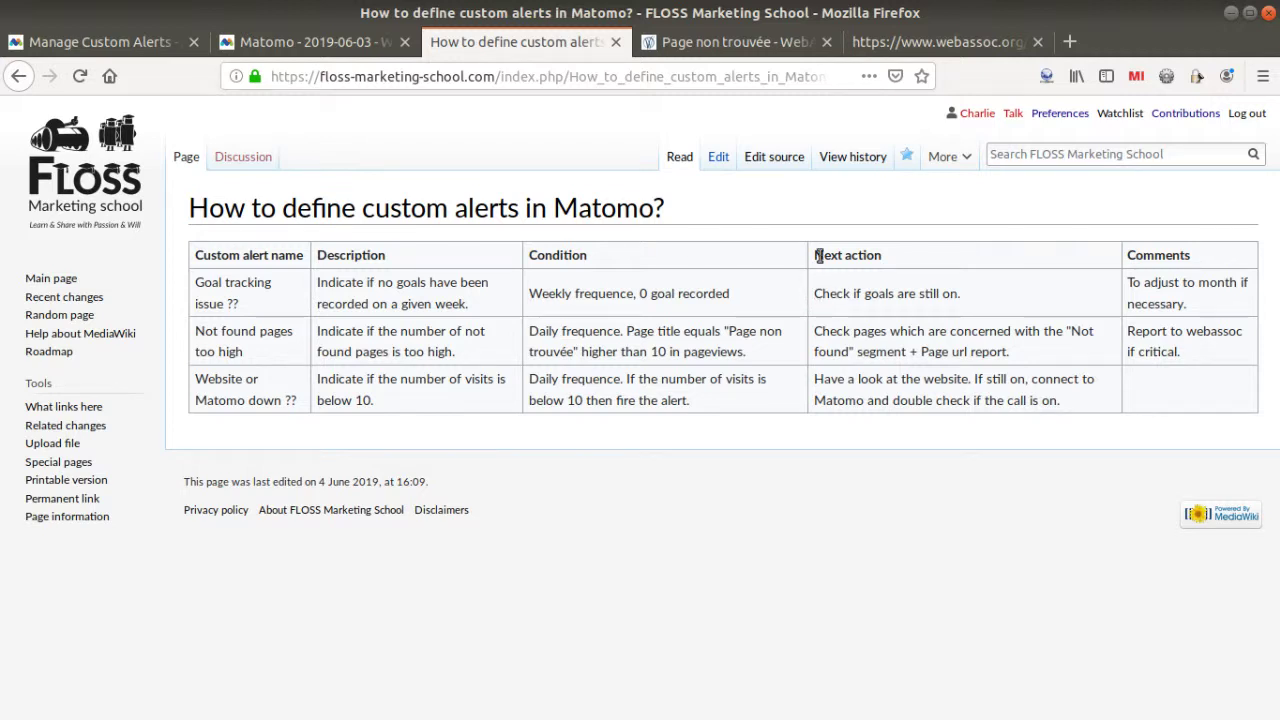
{"action": "left_click_drag", "start_coordinate": [818, 255], "coordinate": [880, 256]}
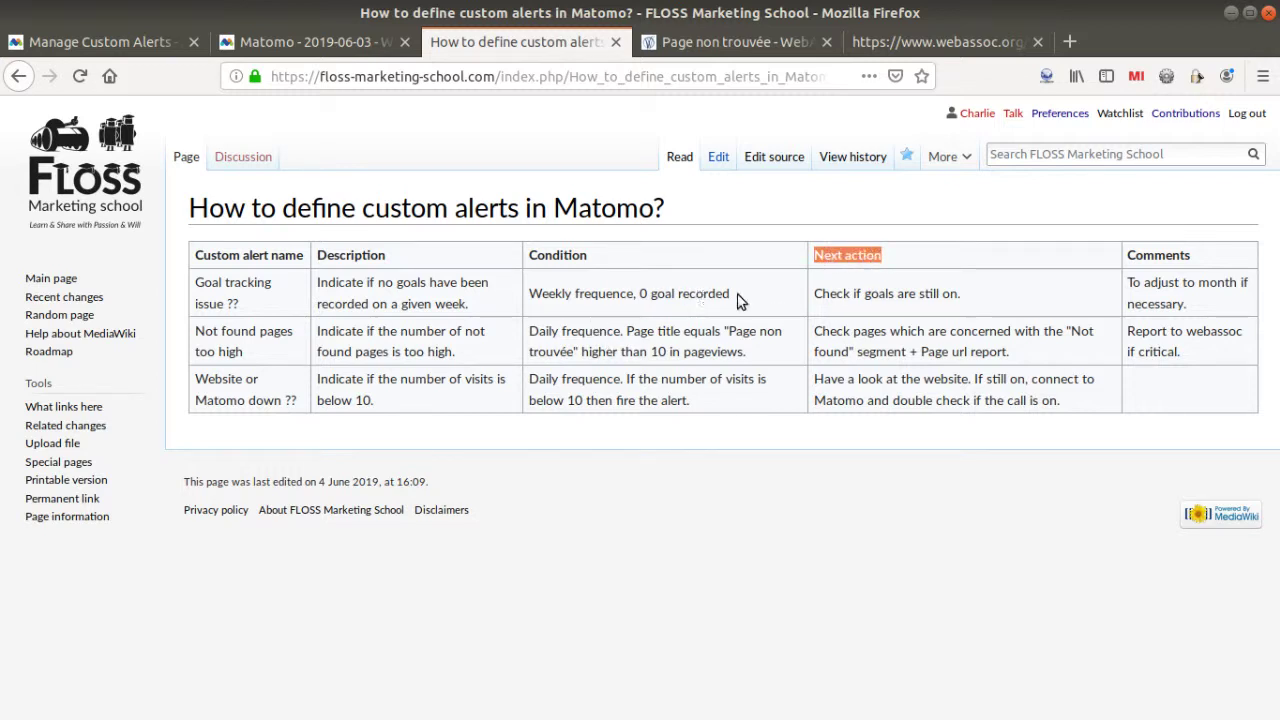
{"action": "left_click_drag", "start_coordinate": [736, 296], "coordinate": [534, 289]}
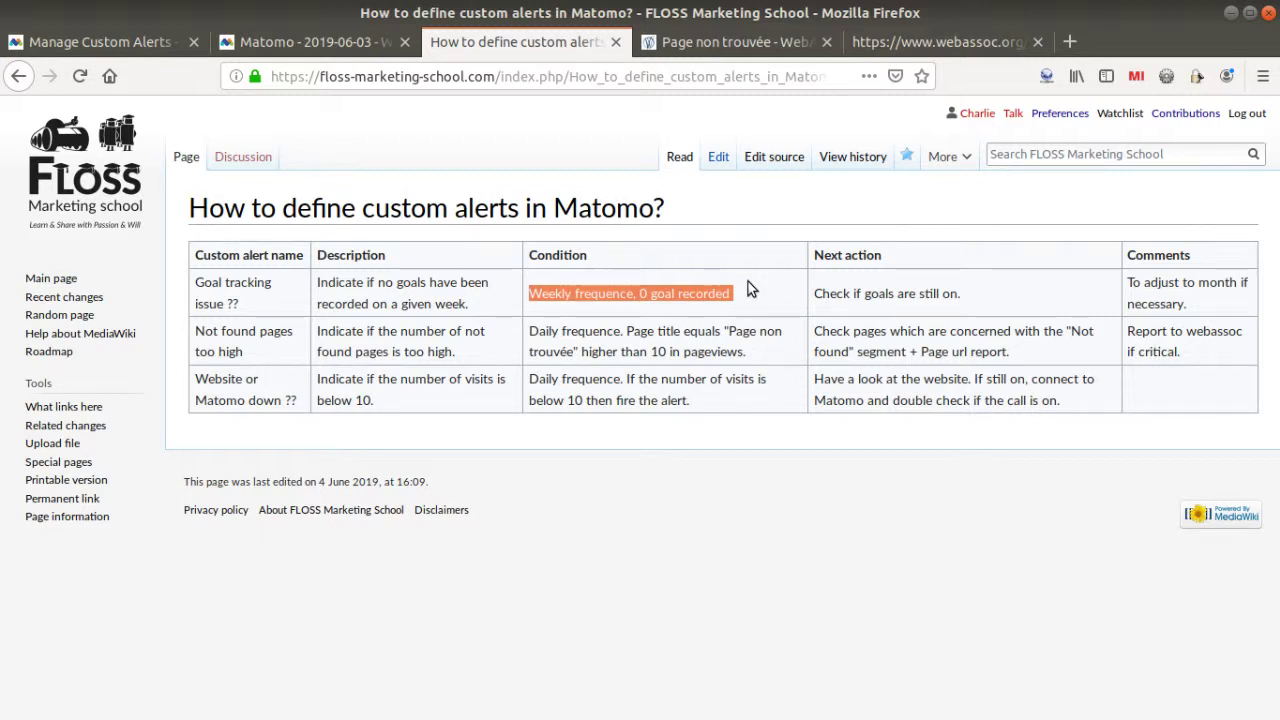
Step: Read the next action and the comment given for the goal tracking alert in the wiki table
{"action": "left_click", "coordinate": [820, 293]}
{"action": "left_click_drag", "start_coordinate": [814, 297], "coordinate": [963, 294]}
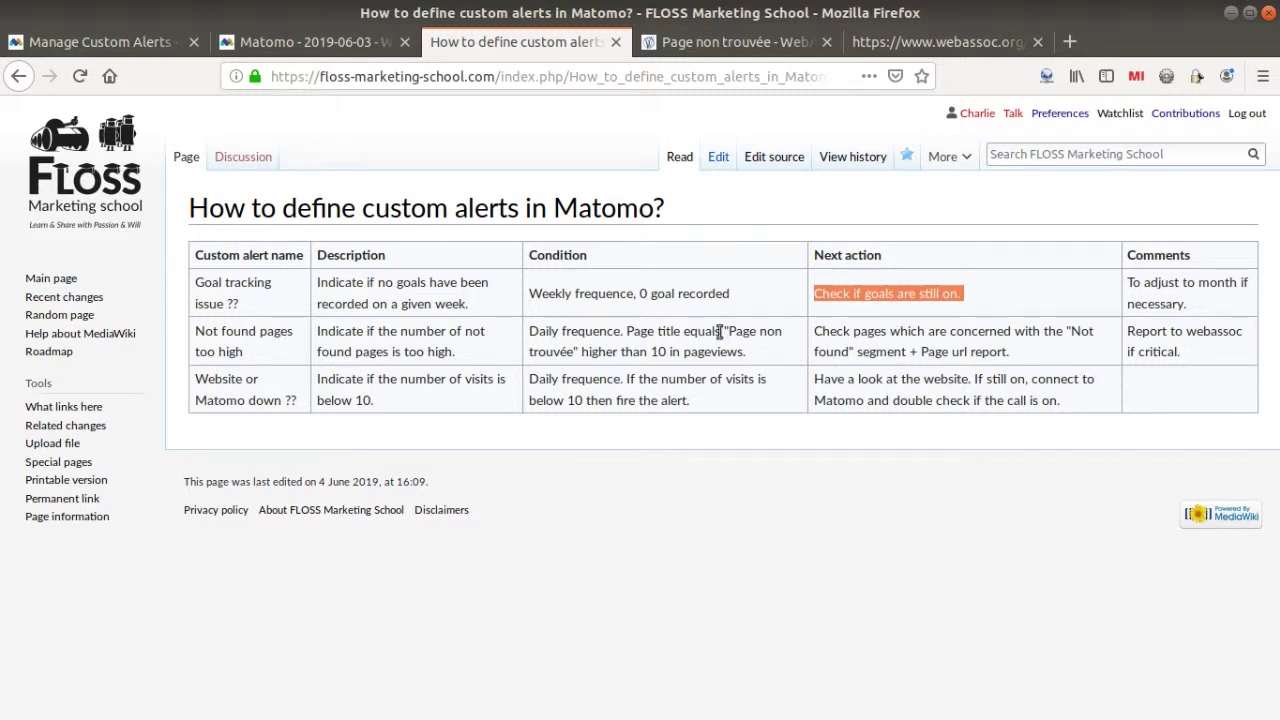
{"action": "left_click", "coordinate": [935, 296]}
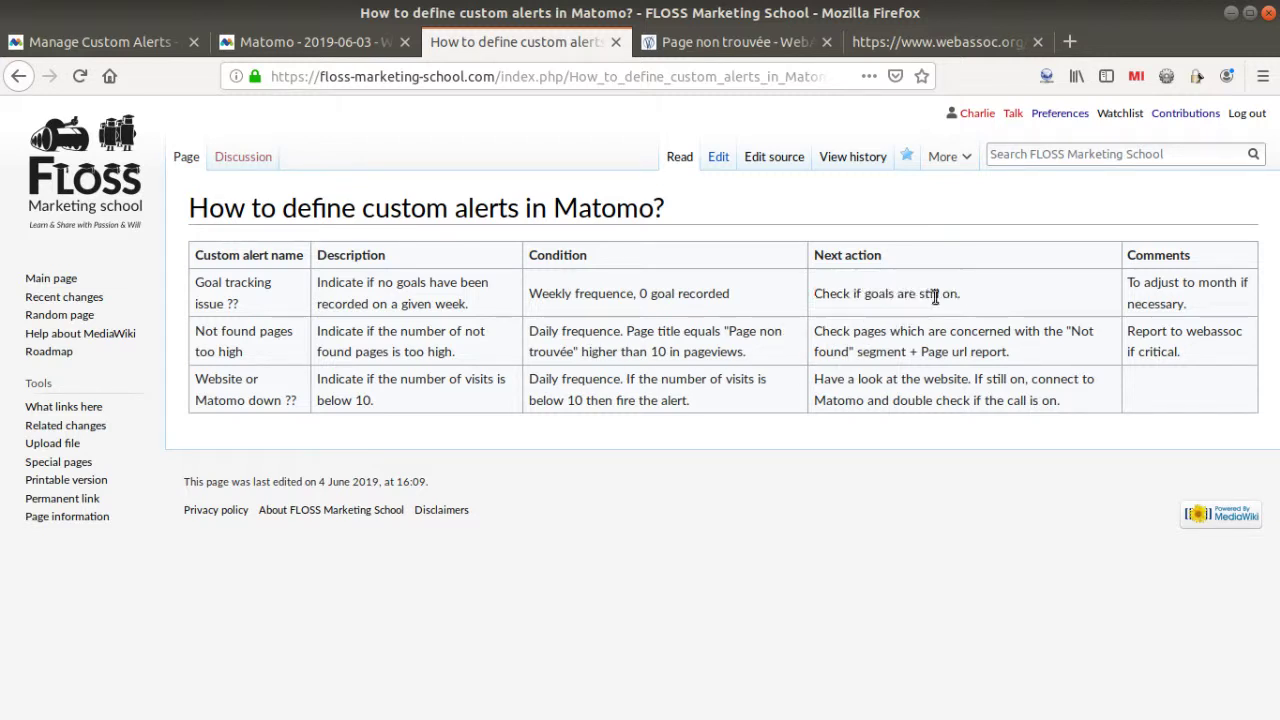
{"action": "left_click_drag", "start_coordinate": [1126, 283], "coordinate": [1220, 307]}
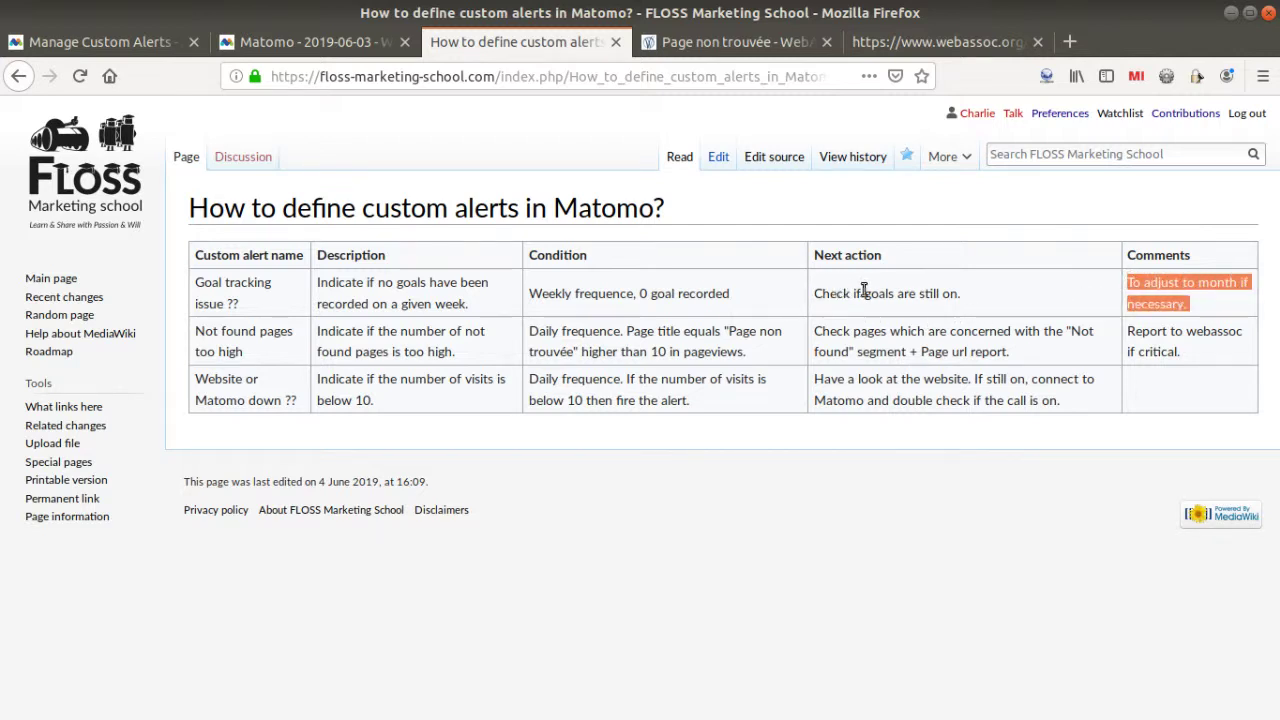
{"action": "left_click", "coordinate": [1172, 290]}
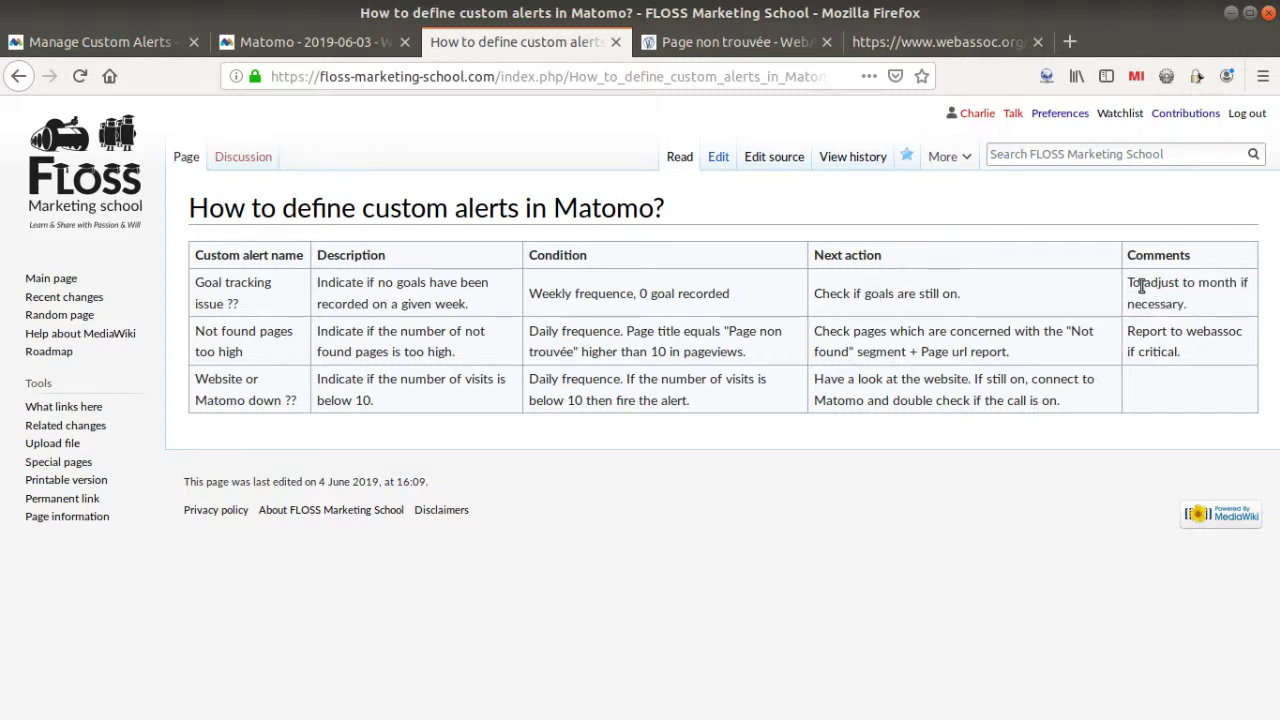
{"action": "left_click_drag", "start_coordinate": [1133, 284], "coordinate": [1197, 303]}
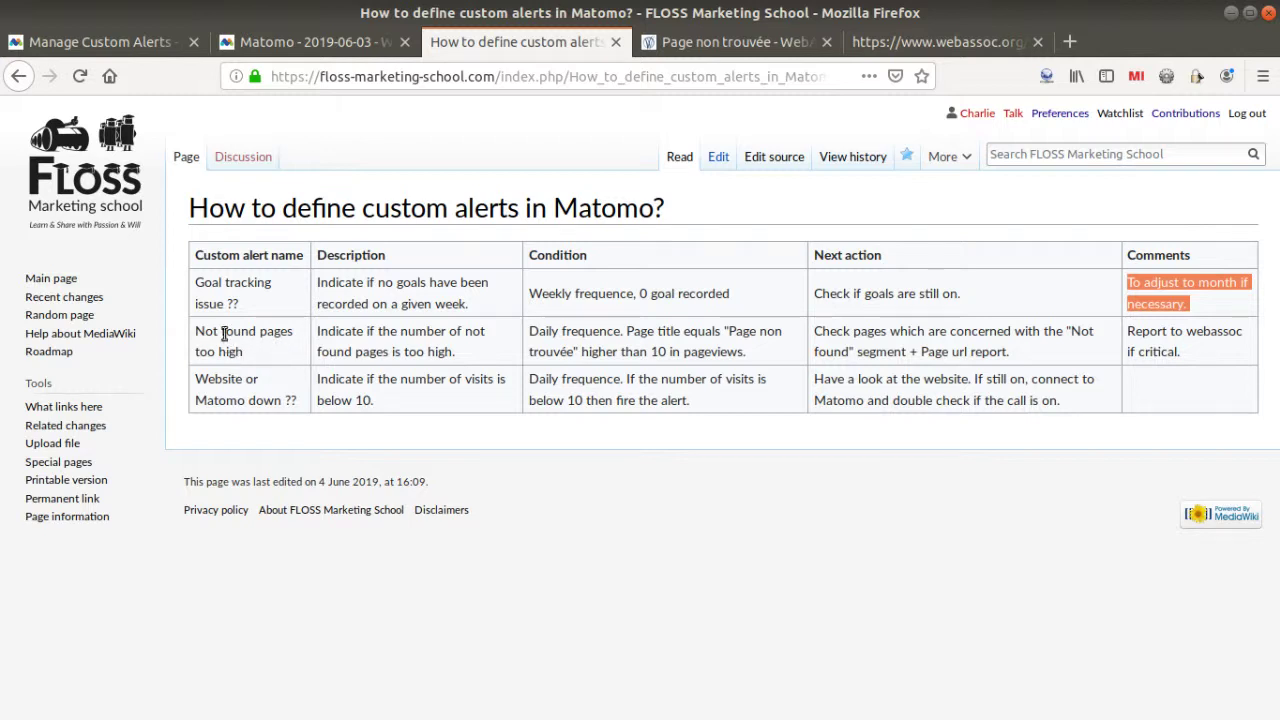
Step: Read the "Not found pages too high" alert name and inspect the mistyped address of the WebAssoc not-found page
{"action": "left_click_drag", "start_coordinate": [199, 335], "coordinate": [270, 362]}
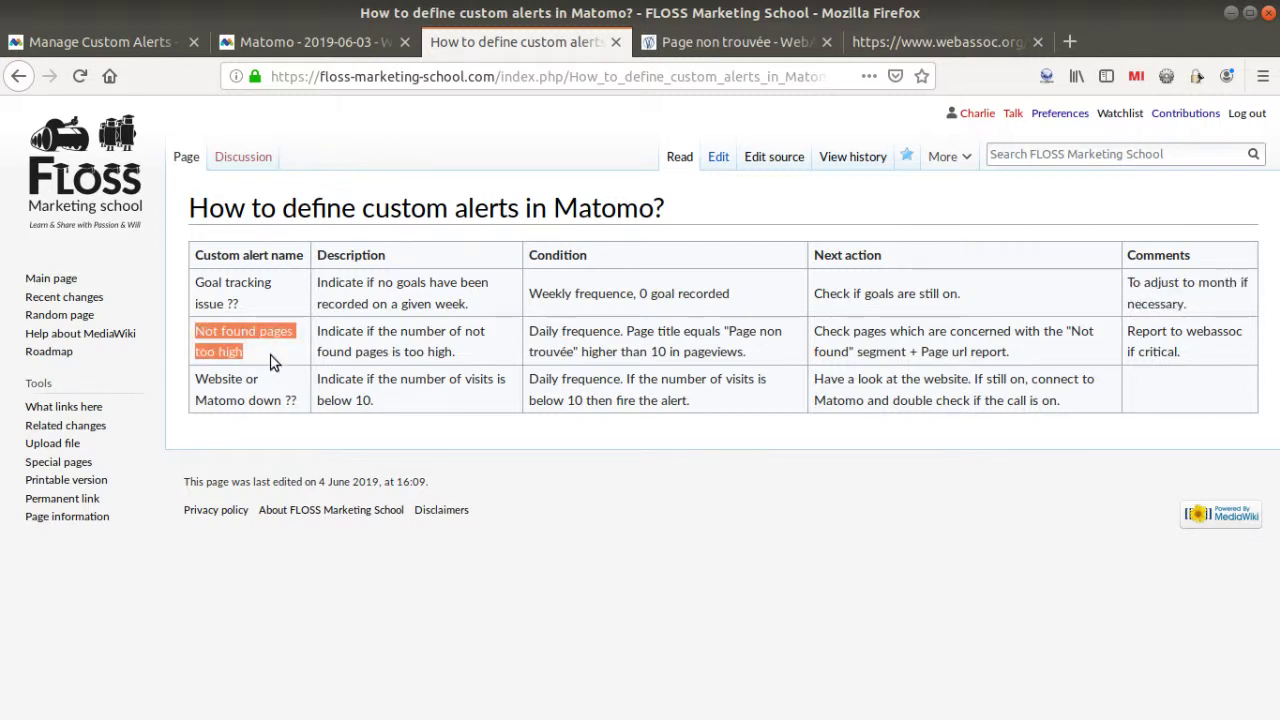
{"action": "left_click", "coordinate": [258, 354]}
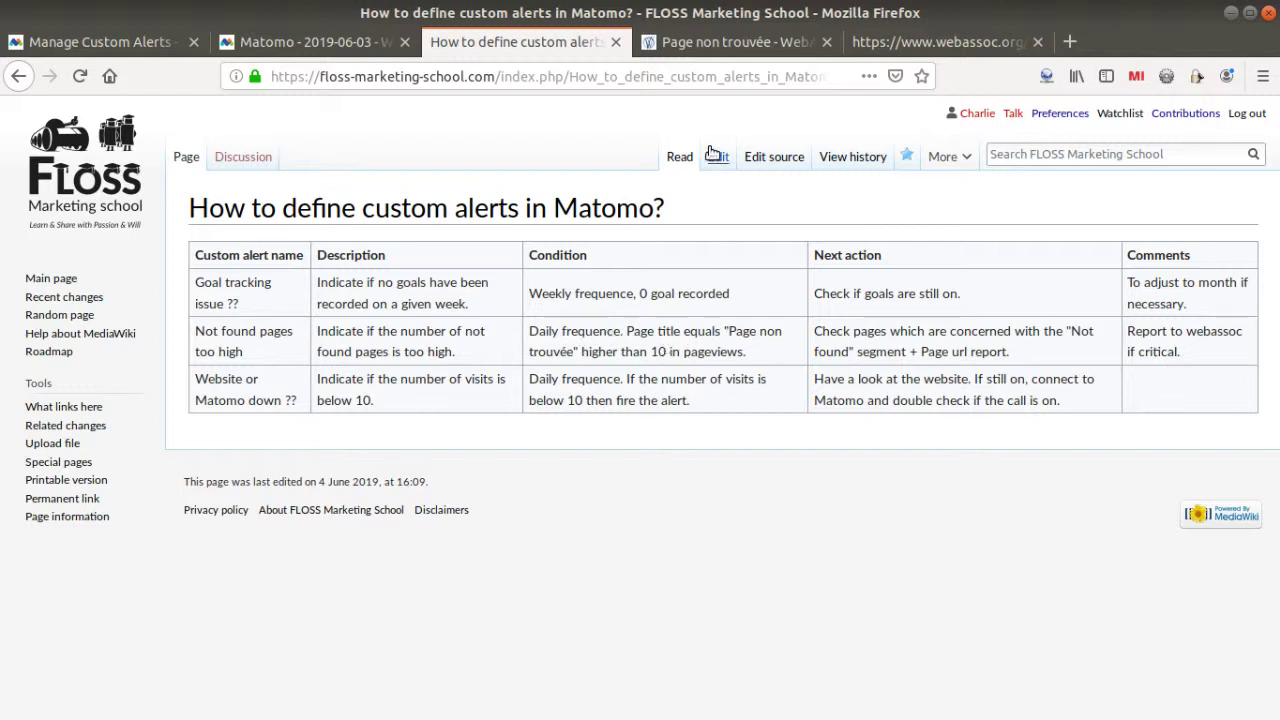
{"action": "left_click", "coordinate": [707, 45]}
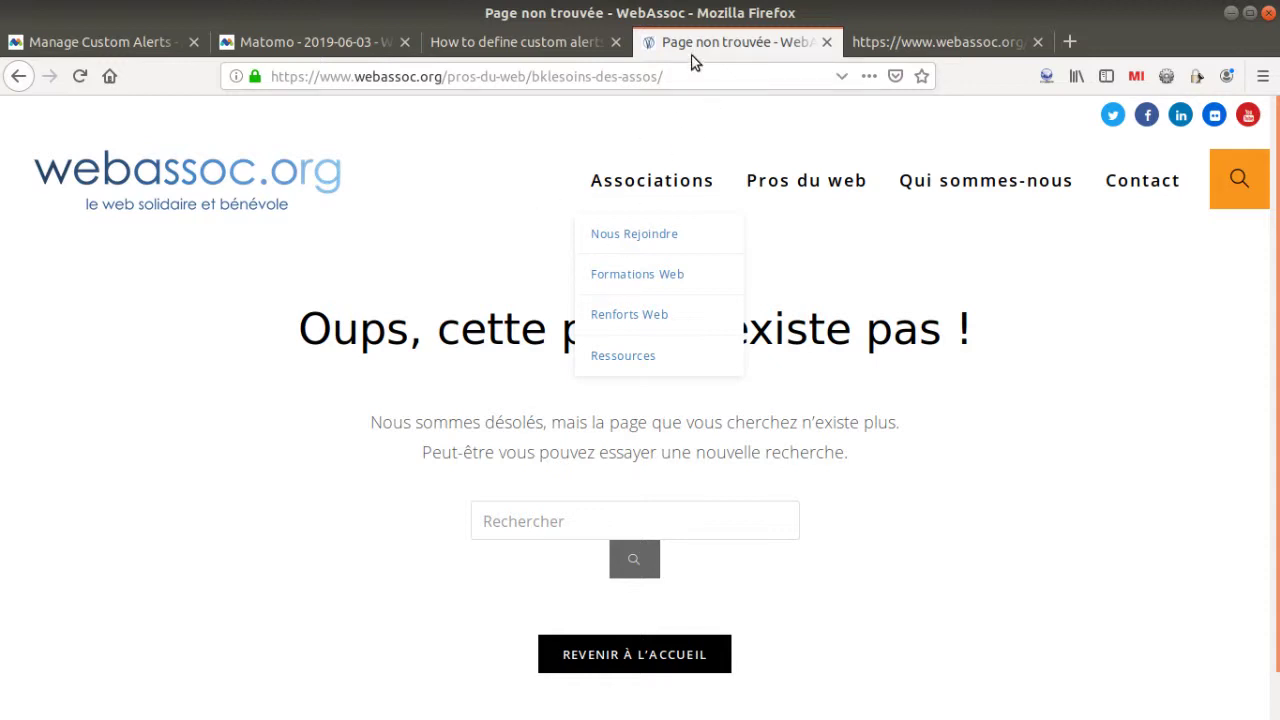
{"action": "left_click", "coordinate": [541, 78]}
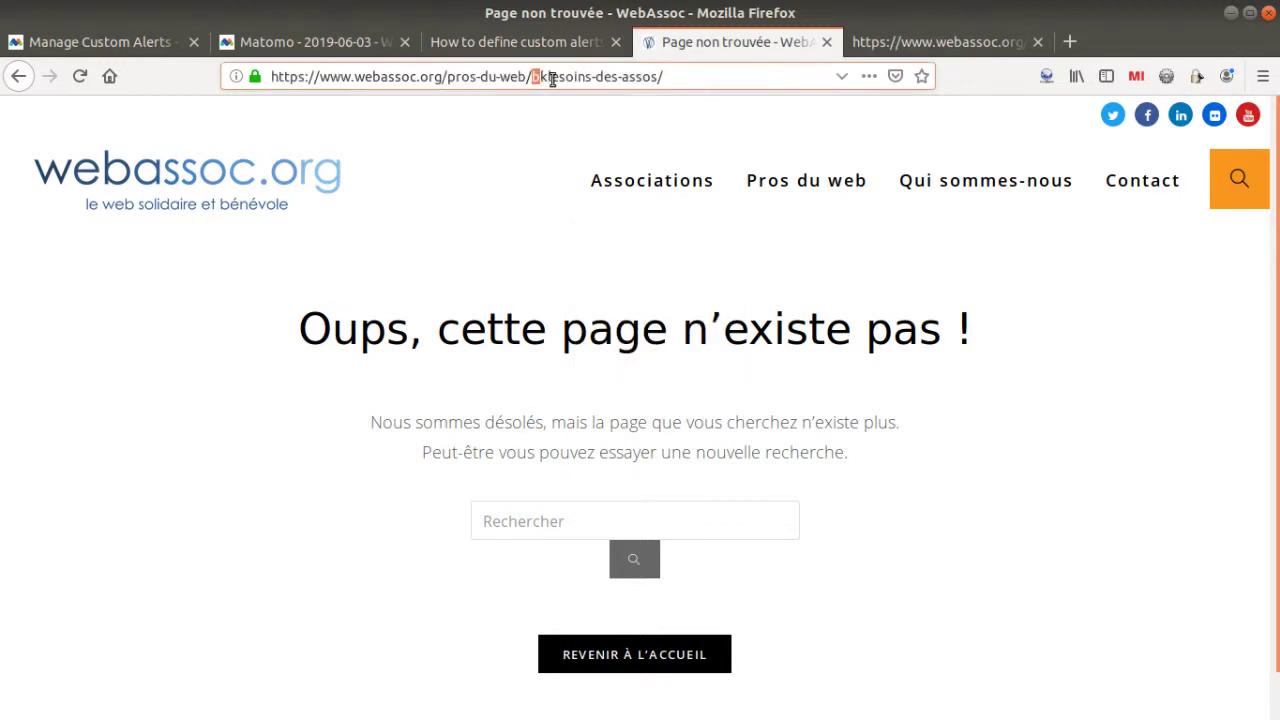
{"action": "left_click_drag", "start_coordinate": [533, 78], "coordinate": [576, 78]}
{"action": "mouse_move", "coordinate": [620, 180]}
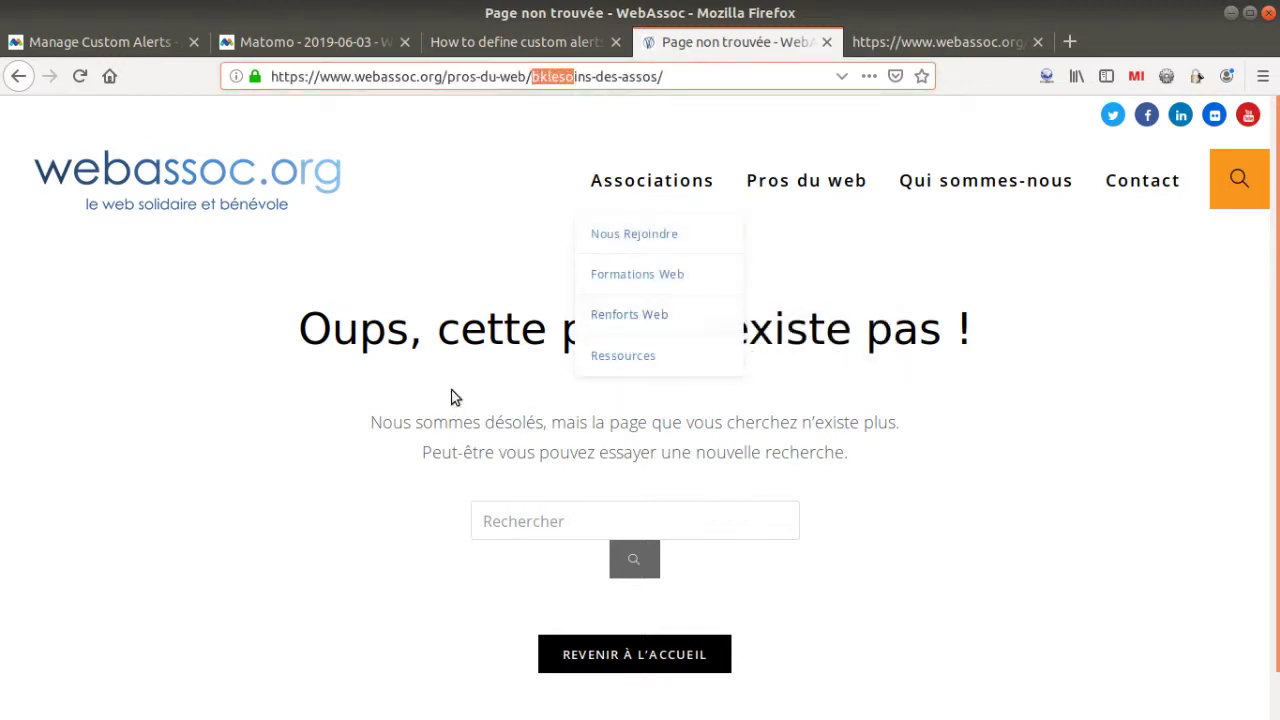
Step: Return to the Matomo analytics reports, look through the Pages report, and open the Page titles report
{"action": "left_click", "coordinate": [252, 41]}
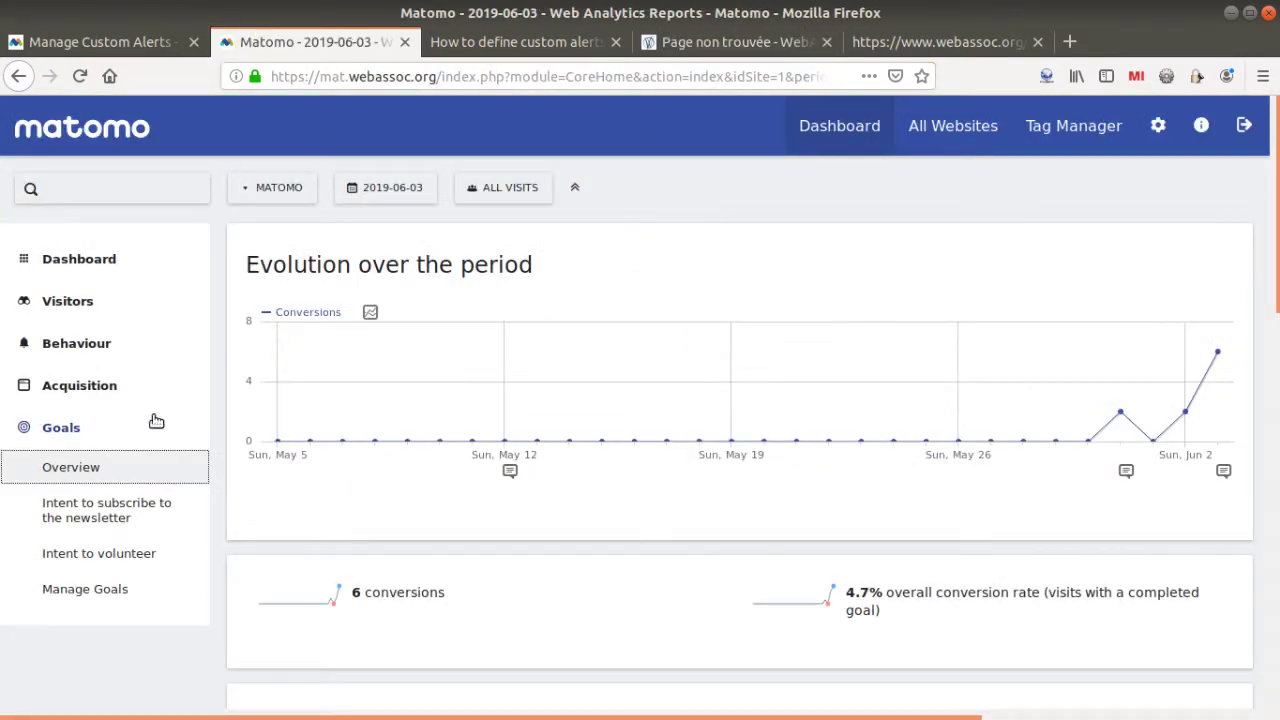
{"action": "left_click", "coordinate": [100, 347]}
{"action": "left_click", "coordinate": [95, 388]}
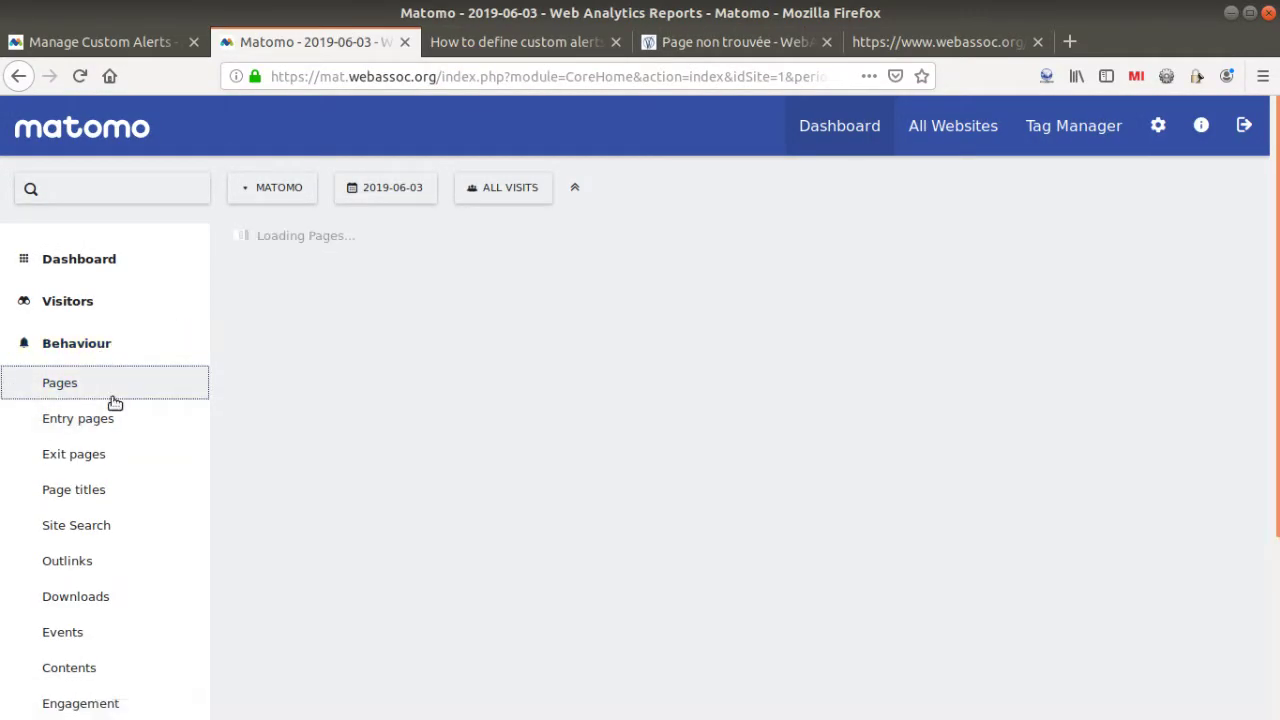
{"action": "scroll", "coordinate": [443, 577], "scroll_direction": "down", "scroll_amount": 5}
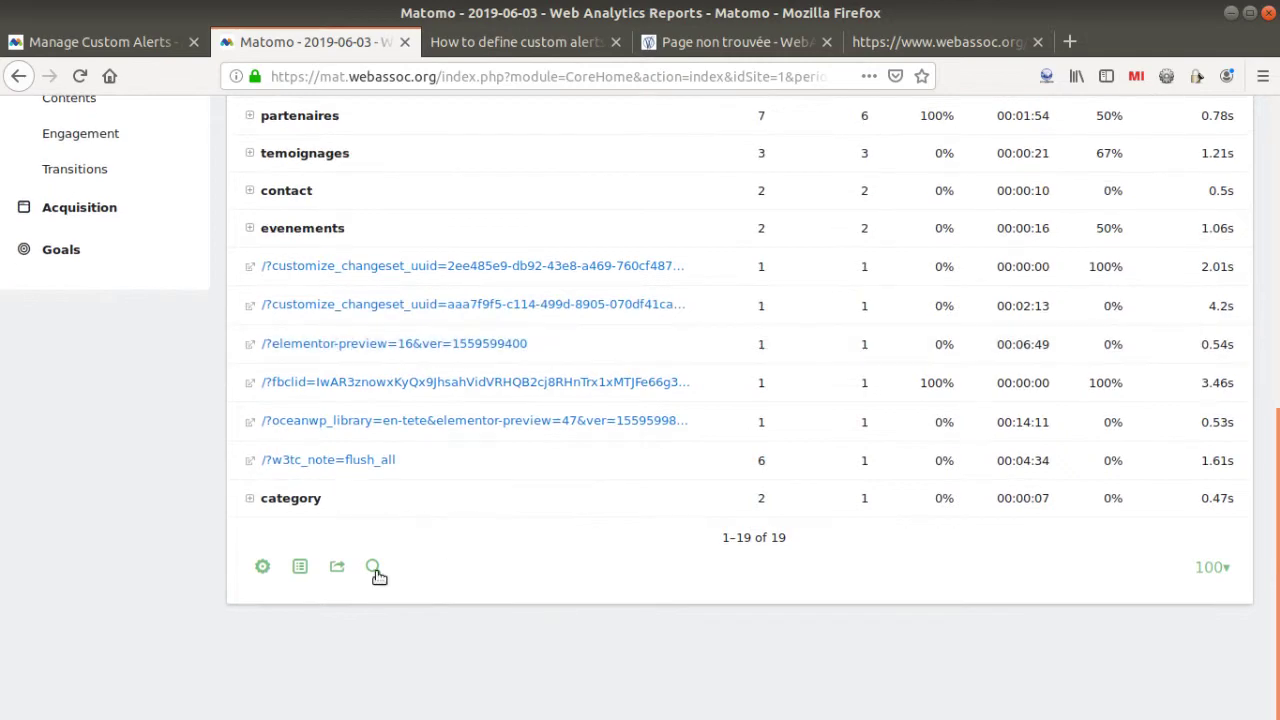
{"action": "scroll", "coordinate": [372, 560], "scroll_direction": "up", "scroll_amount": 10}
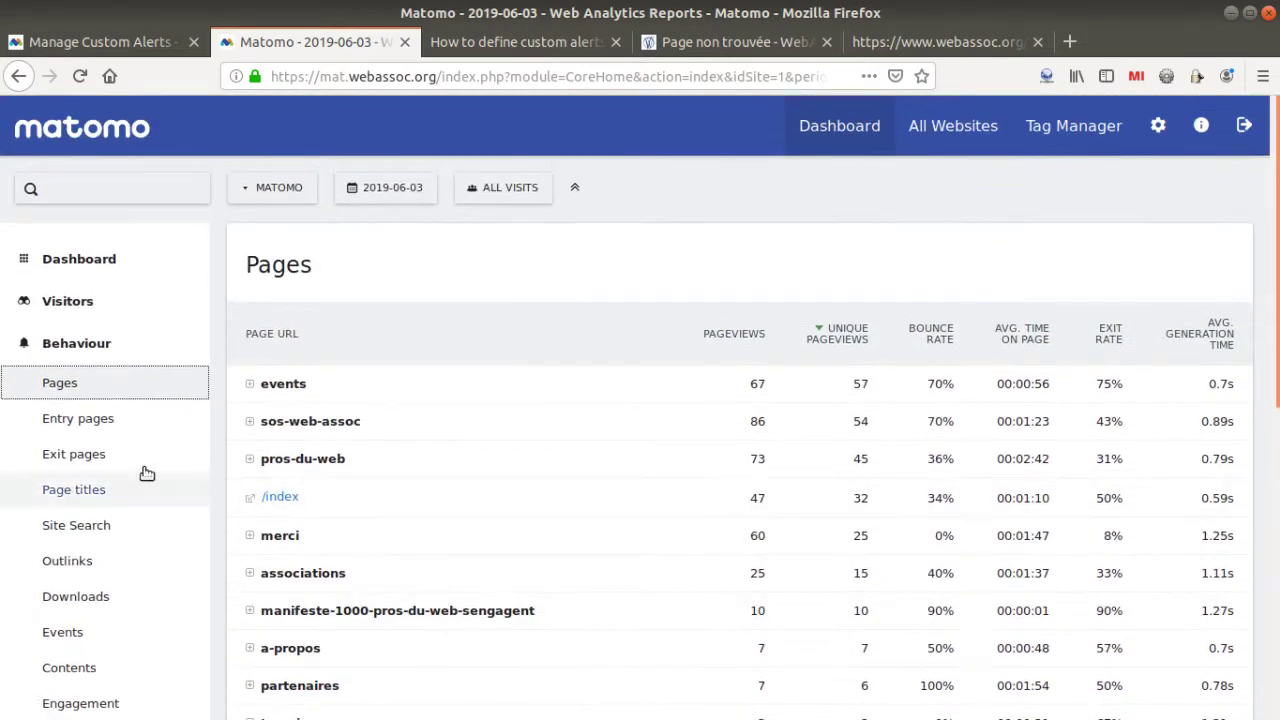
{"action": "left_click", "coordinate": [114, 490]}
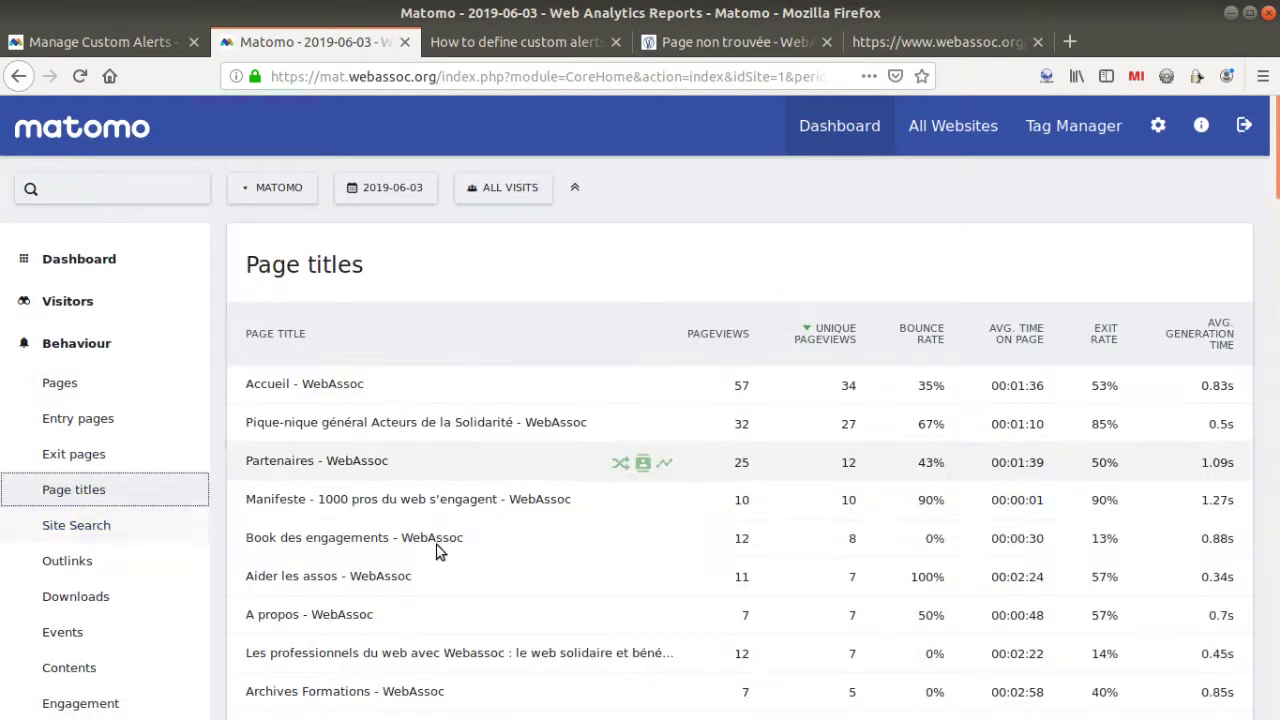
Step: Search the Page titles report for "trouvée" and examine the not-found page's title
{"action": "scroll", "coordinate": [437, 551], "scroll_direction": "down", "scroll_amount": 20}
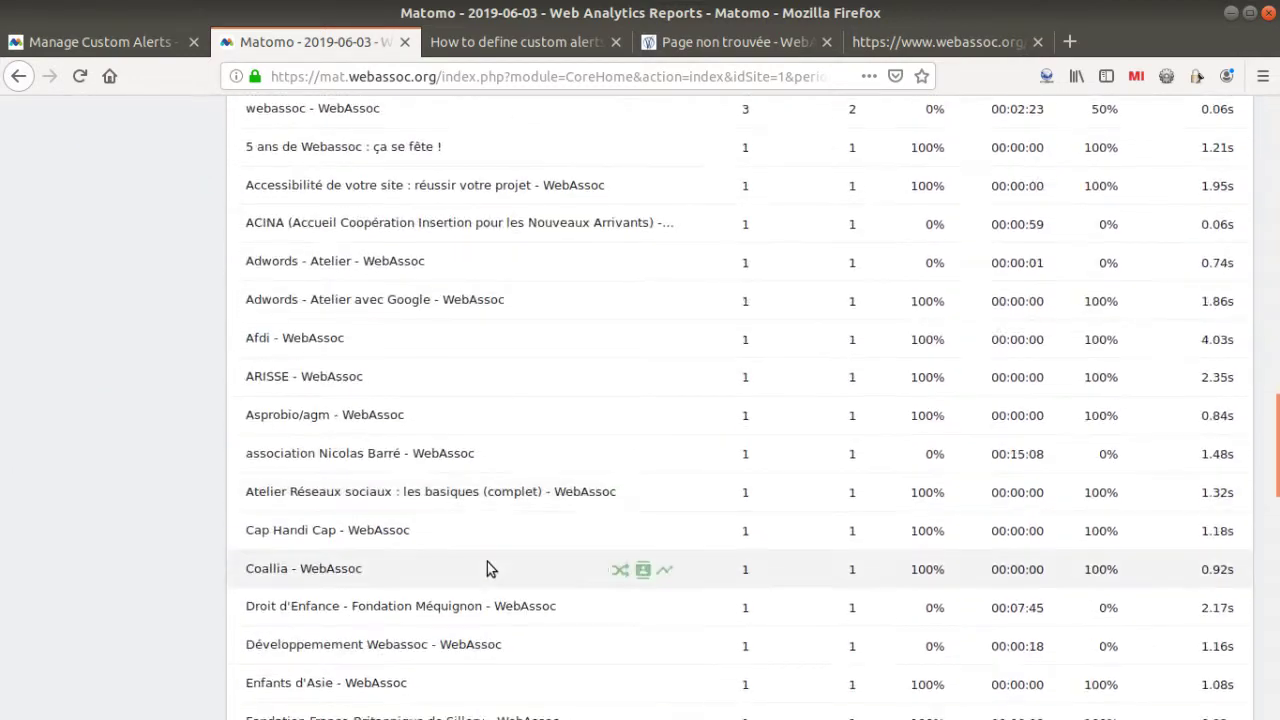
{"action": "scroll", "coordinate": [487, 568], "scroll_direction": "down", "scroll_amount": 15}
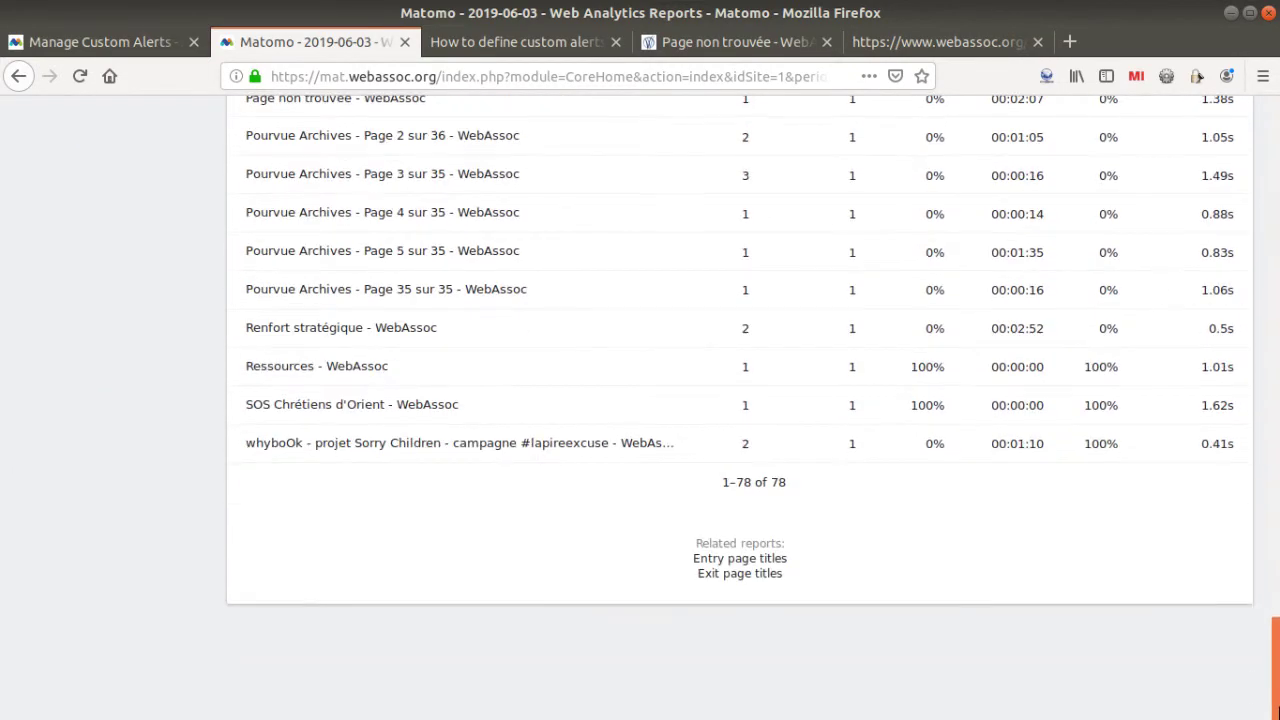
{"action": "left_click", "coordinate": [380, 513]}
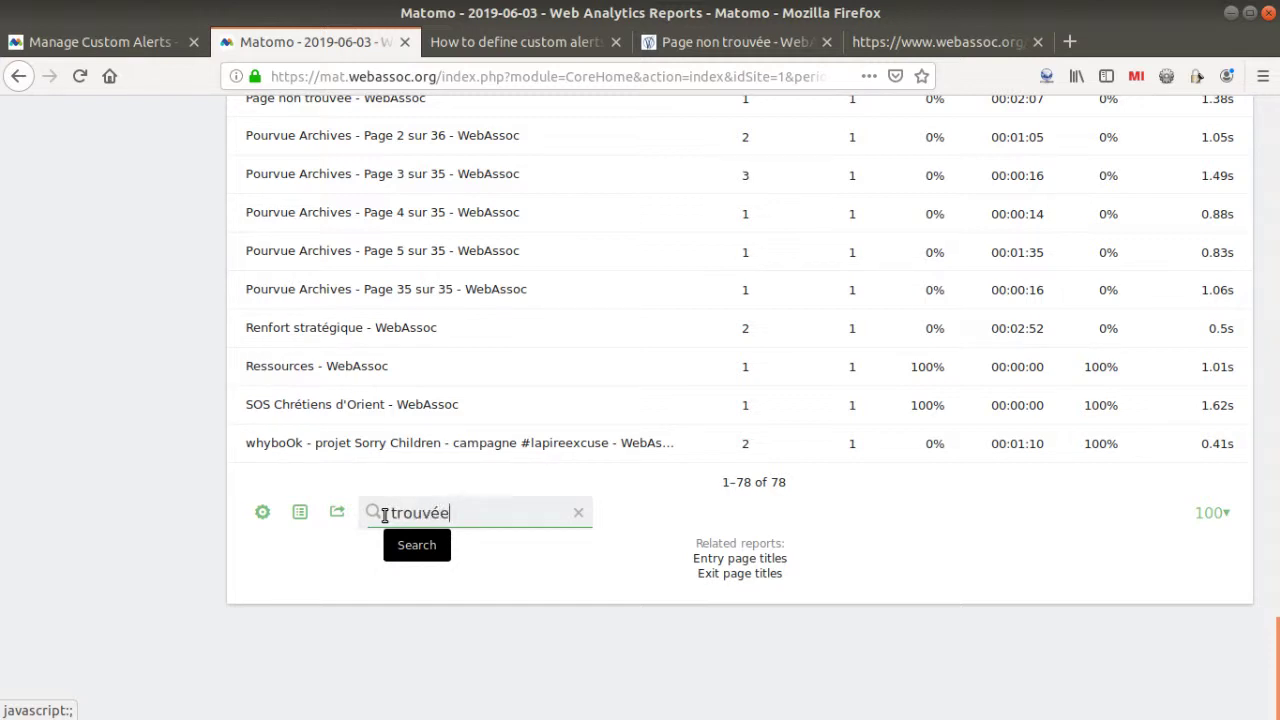
{"action": "type", "text": "trouvée"}
{"action": "key", "text": "Return"}
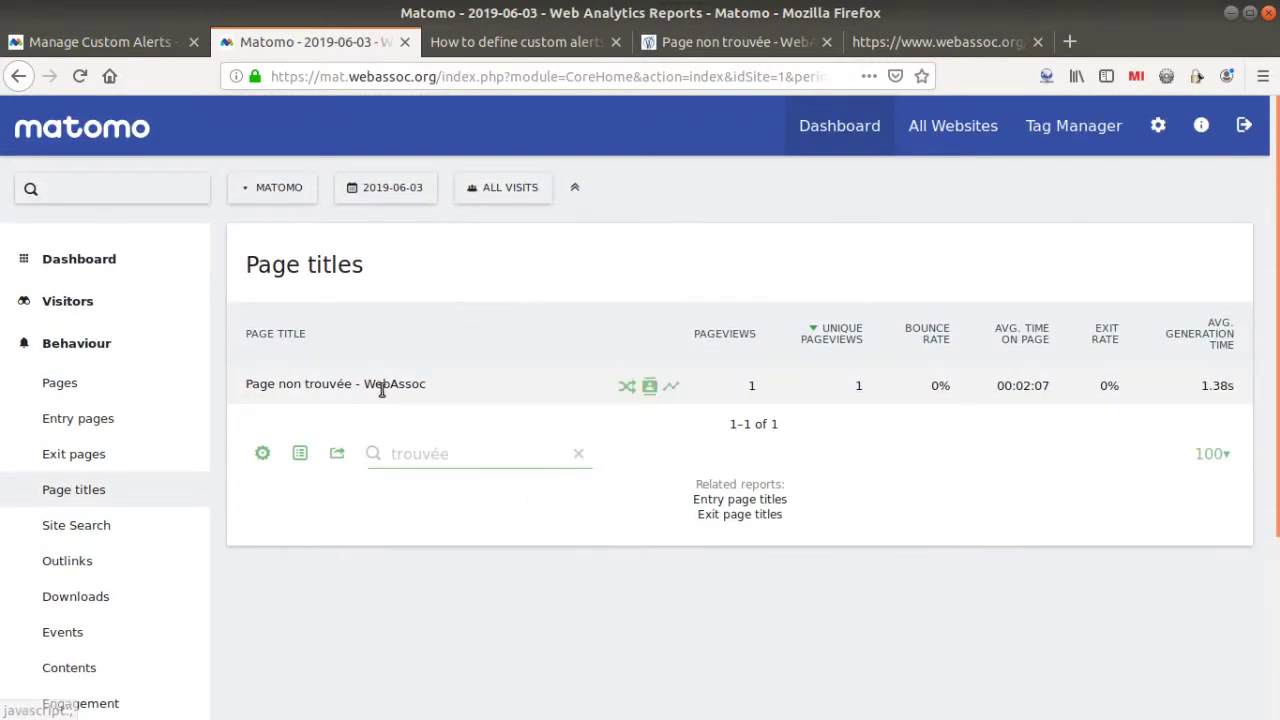
{"action": "left_click_drag", "start_coordinate": [424, 384], "coordinate": [265, 384]}
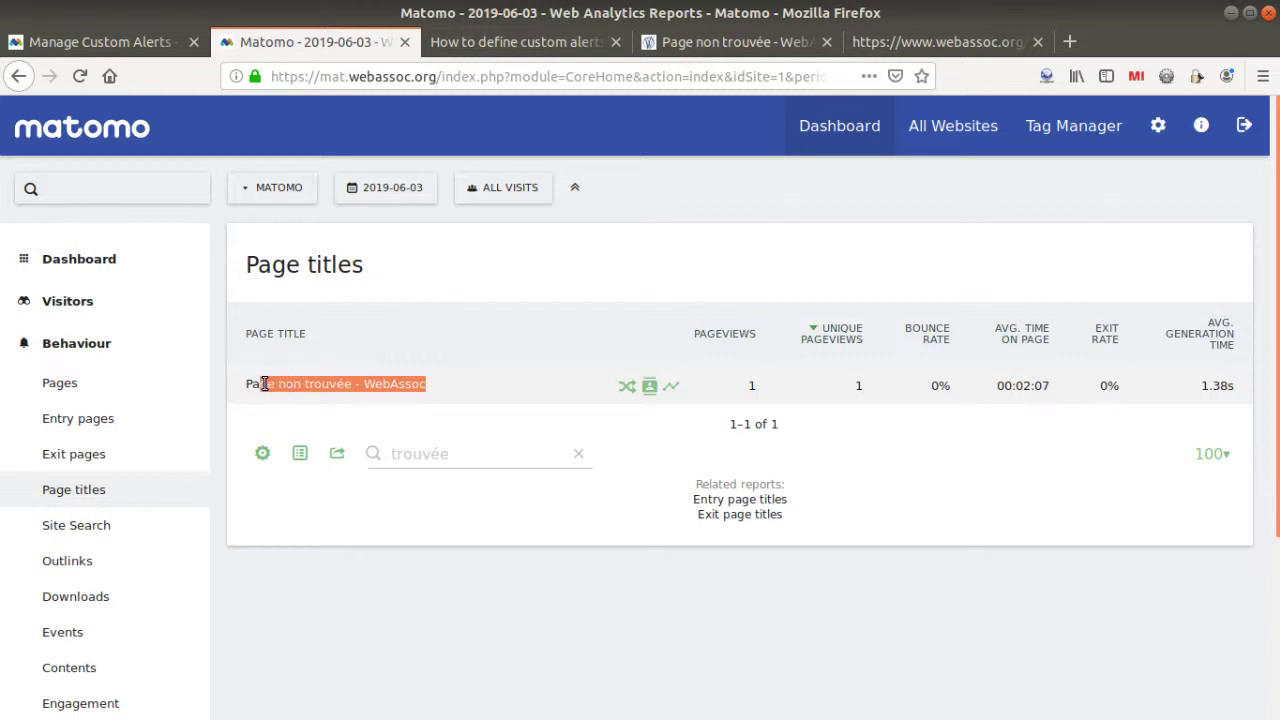
Step: Check the not-found alert's page title condition on the wiki, and set Matomo's Page titles report period to the year 2019
{"action": "left_click", "coordinate": [490, 41]}
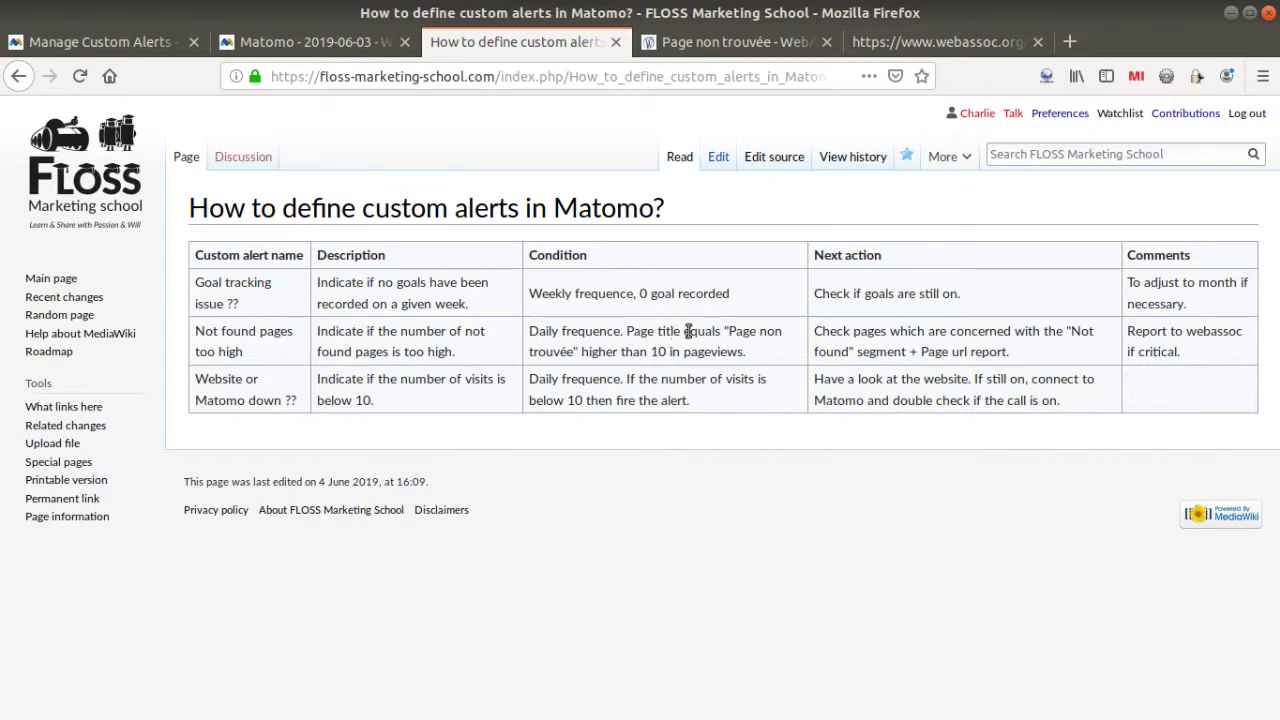
{"action": "left_click_drag", "start_coordinate": [728, 330], "coordinate": [562, 352]}
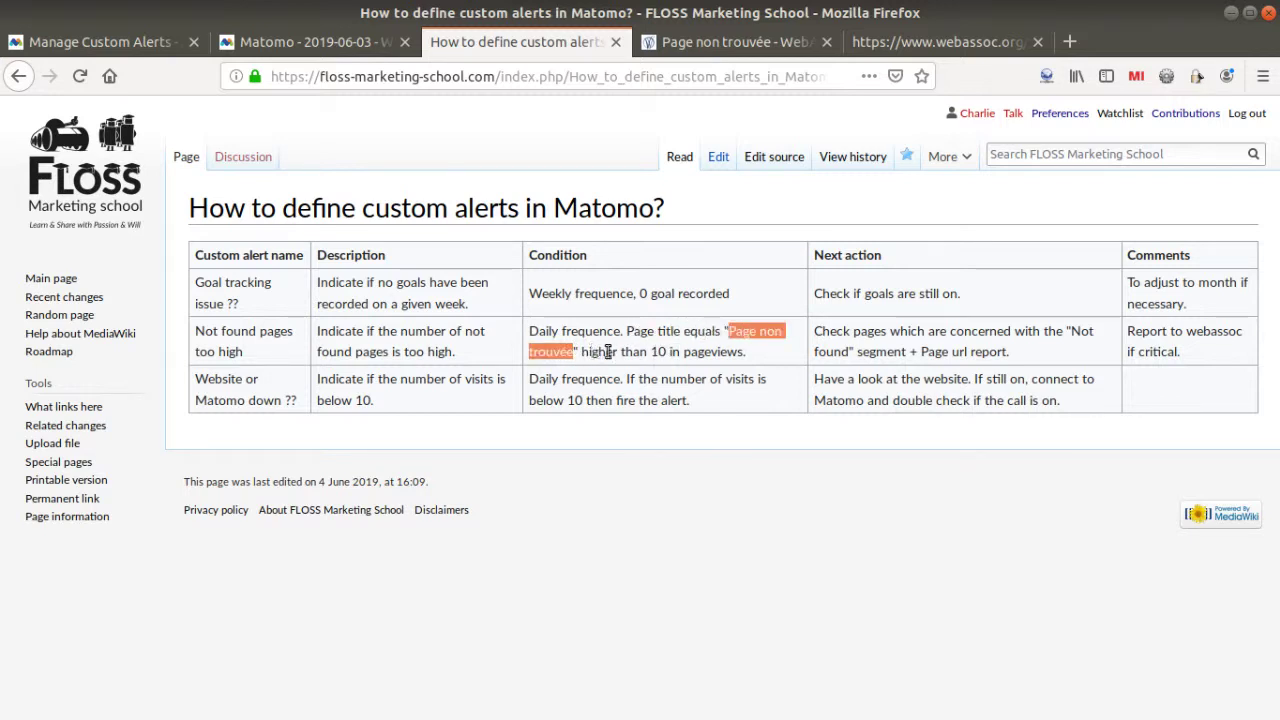
{"action": "left_click", "coordinate": [260, 42]}
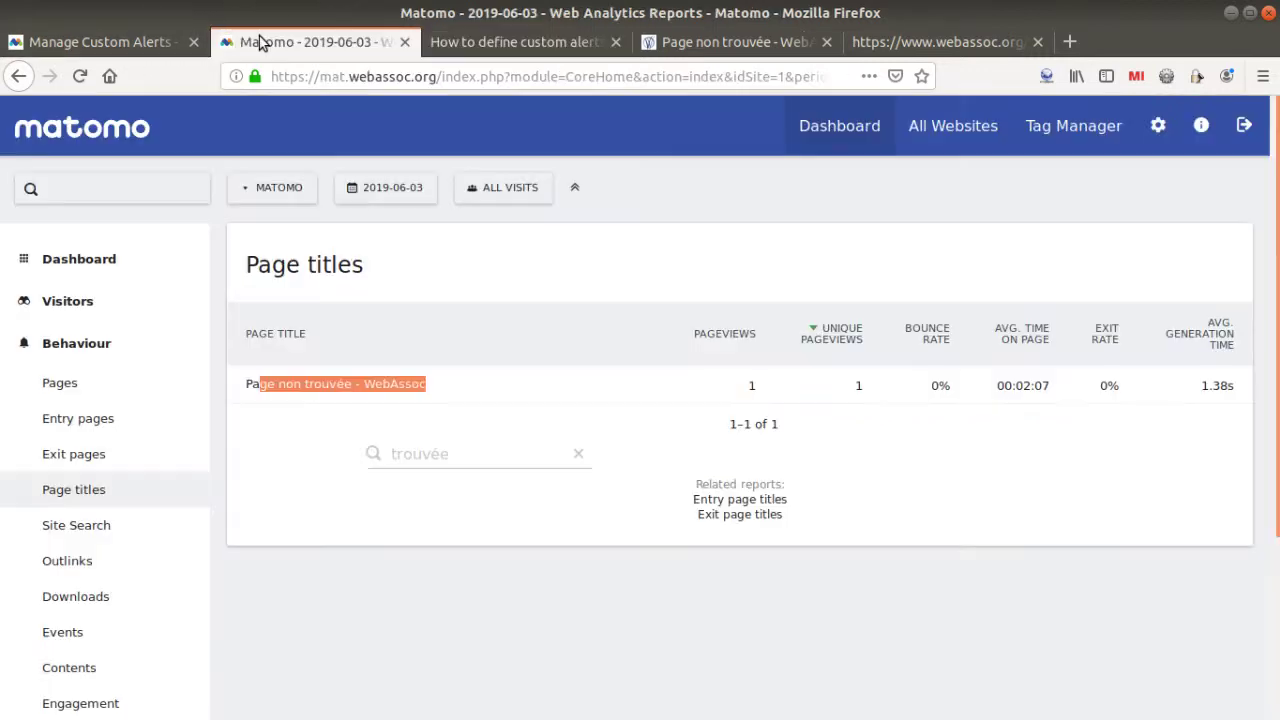
{"action": "left_click", "coordinate": [419, 201]}
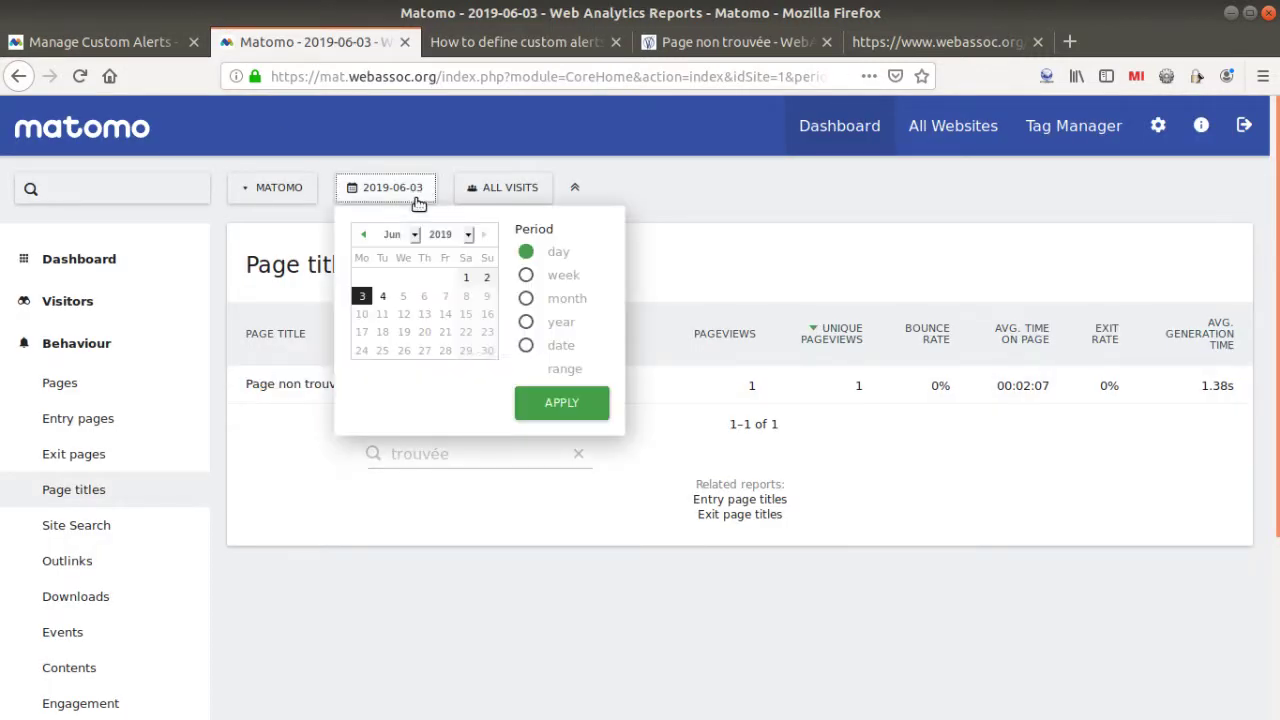
{"action": "left_click", "coordinate": [526, 323]}
{"action": "left_click", "coordinate": [482, 285]}
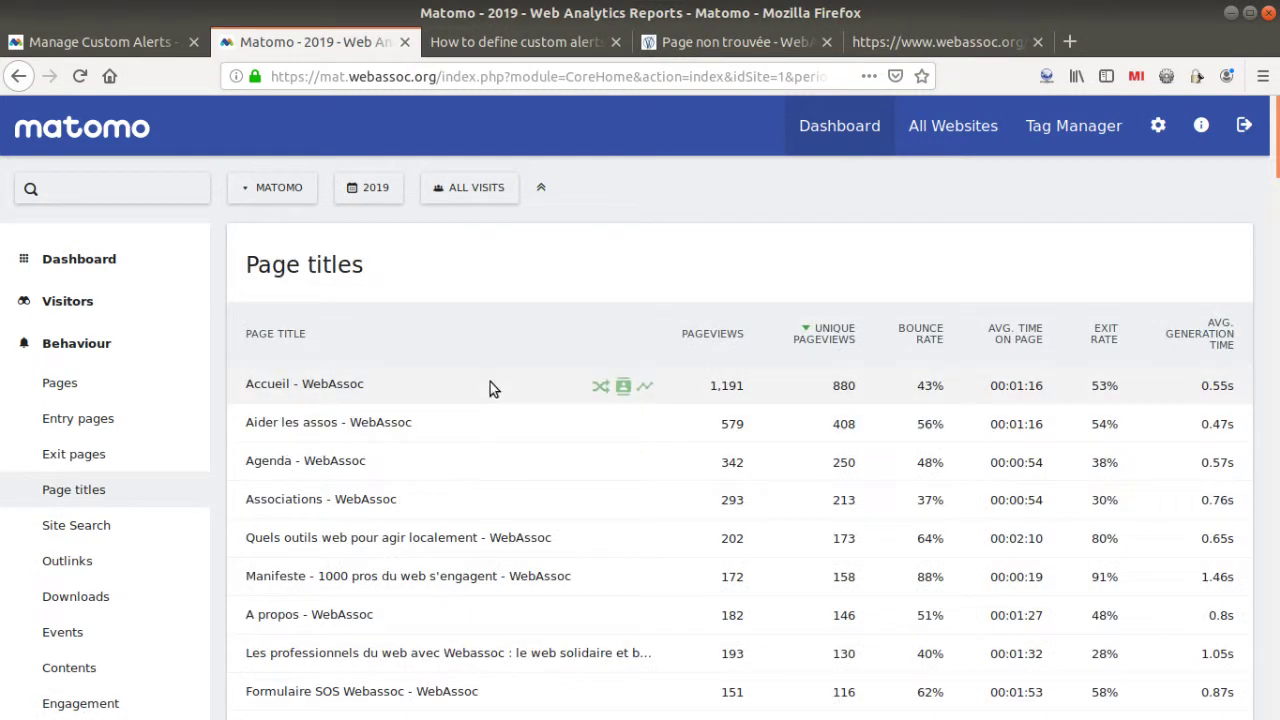
Step: Search the yearly page titles for "trouvée" and open the row evolution of "Page non trouvée - WebAssoc"
{"action": "scroll", "coordinate": [540, 480], "scroll_direction": "down", "scroll_amount": 20}
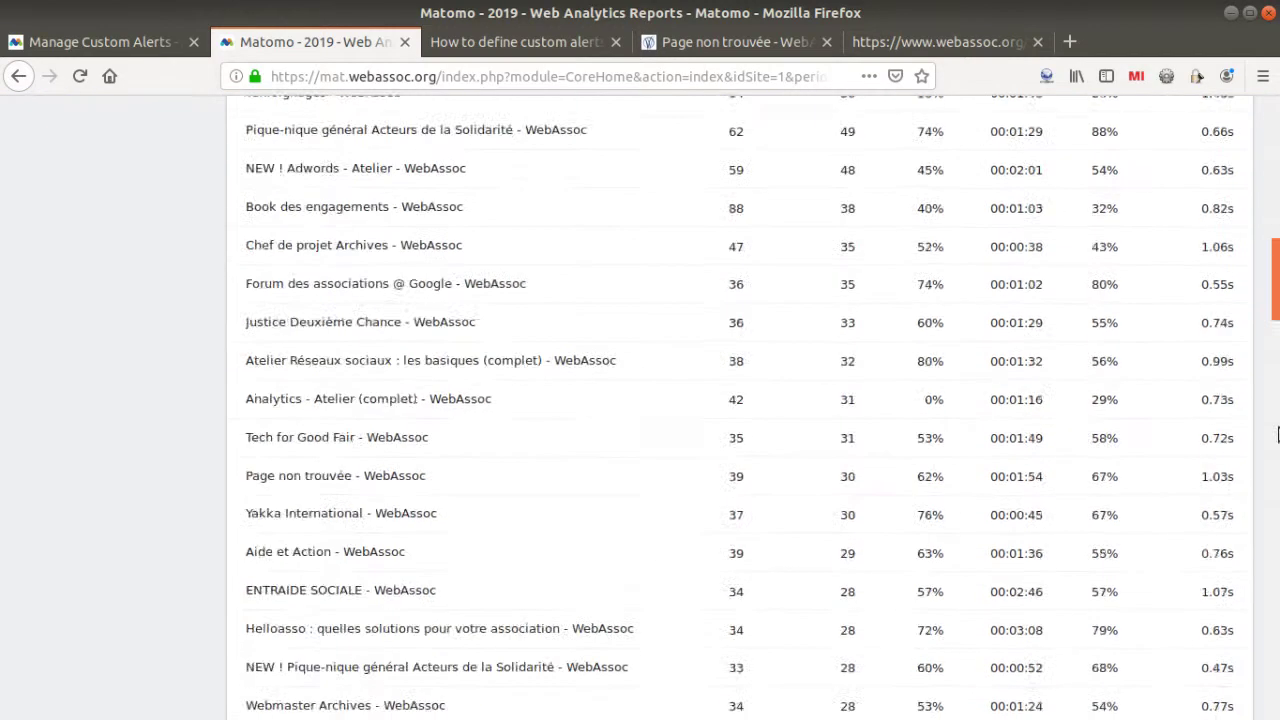
{"action": "left_click", "coordinate": [373, 511]}
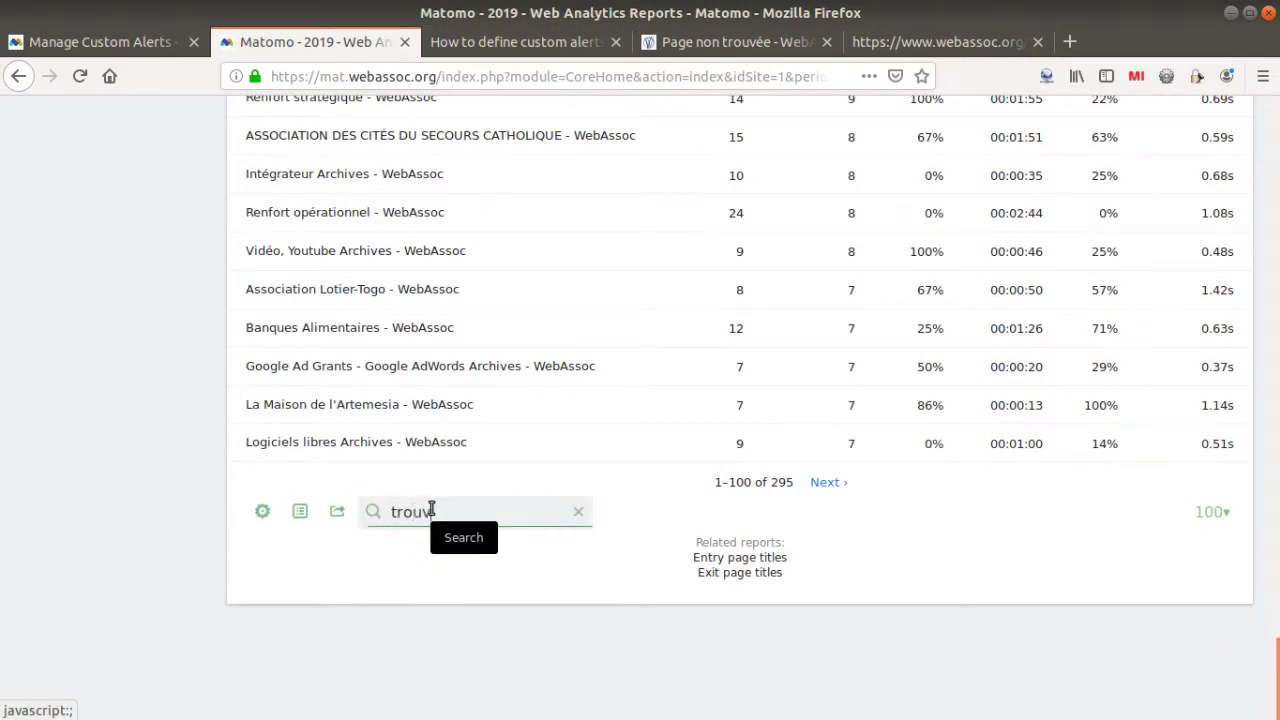
{"action": "type", "text": "trouvée"}
{"action": "key", "text": "Return"}
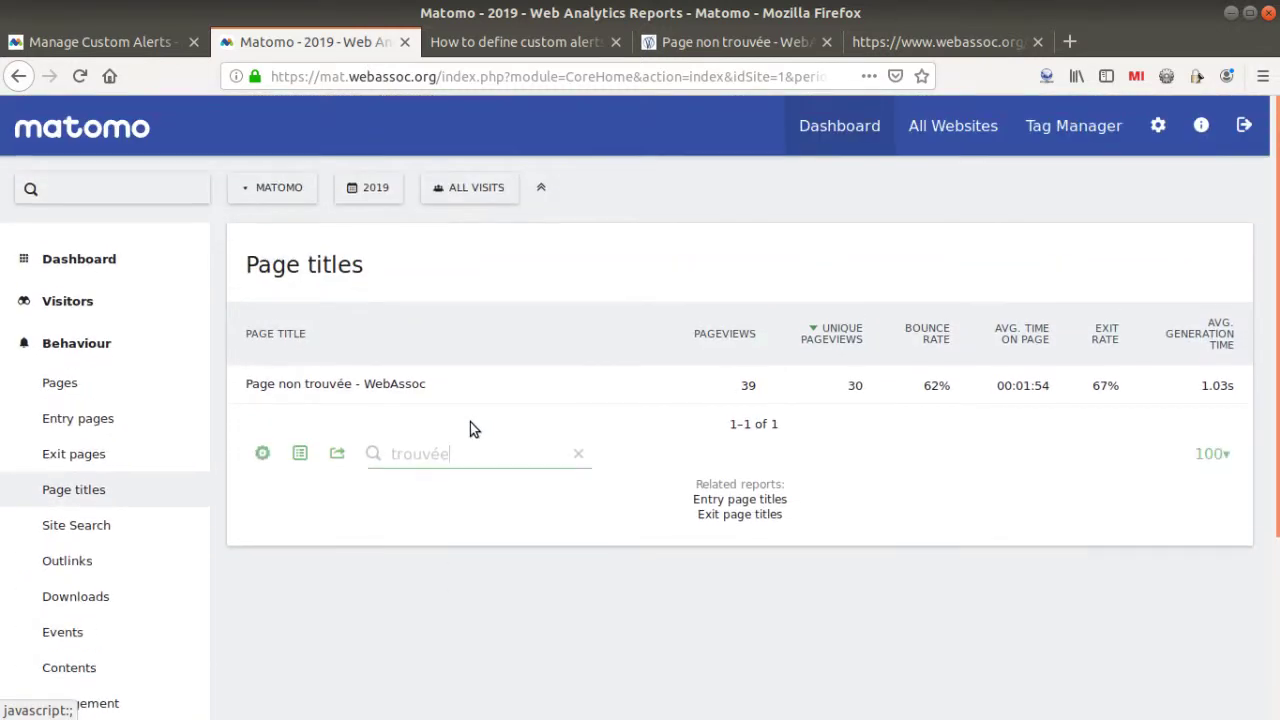
{"action": "left_click", "coordinate": [666, 385]}
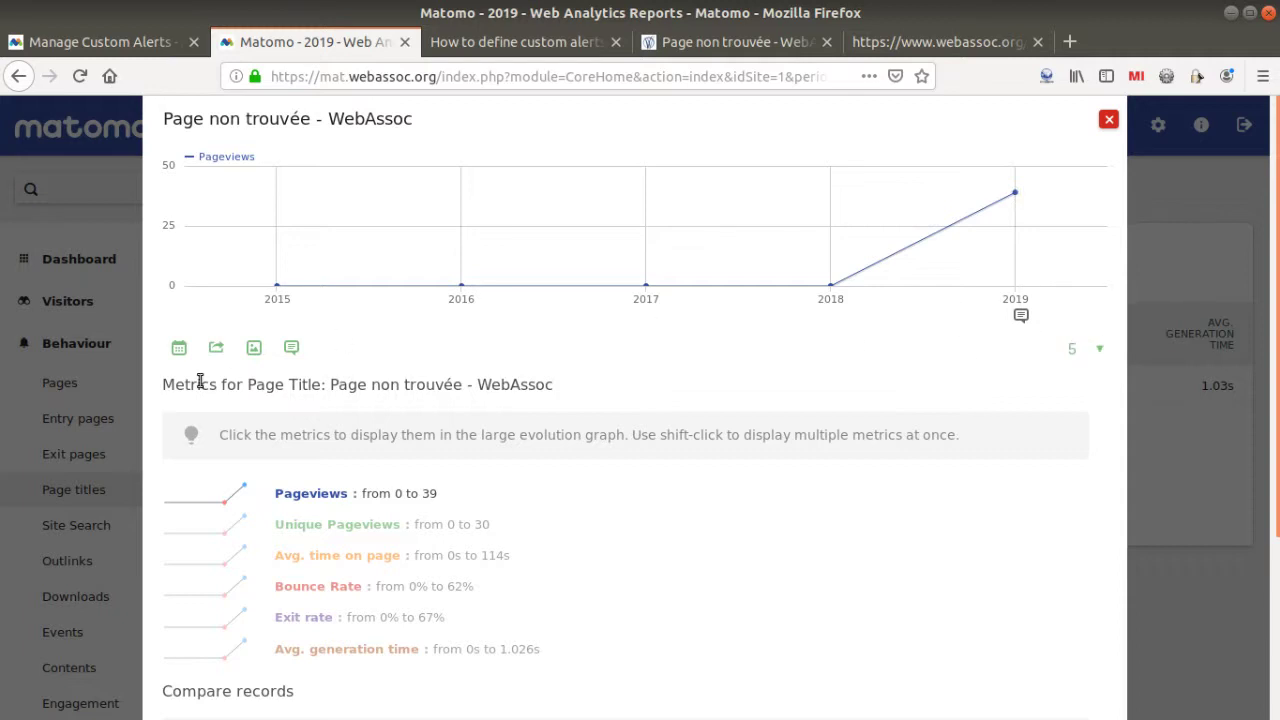
Step: Show the not-found page's row evolution by day, examine its pageview peak, and close the evolution view
{"action": "left_click", "coordinate": [188, 352]}
{"action": "left_click", "coordinate": [190, 383]}
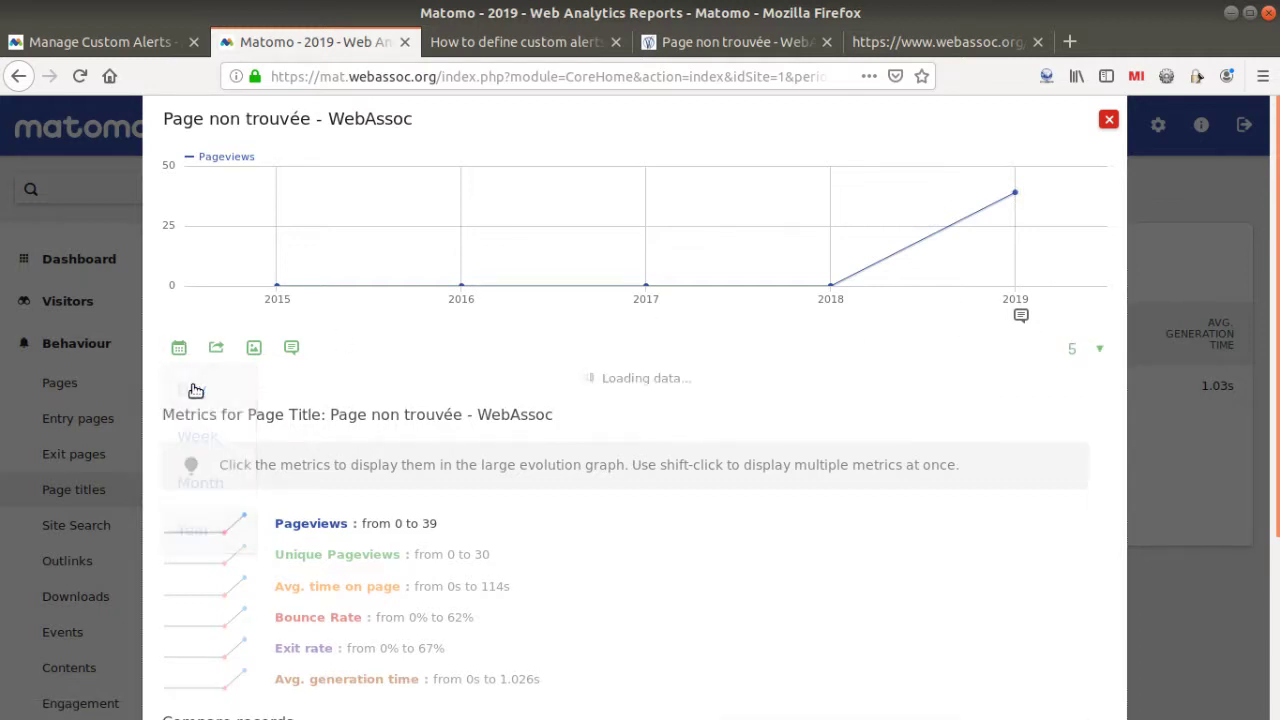
{"action": "mouse_move", "coordinate": [904, 194]}
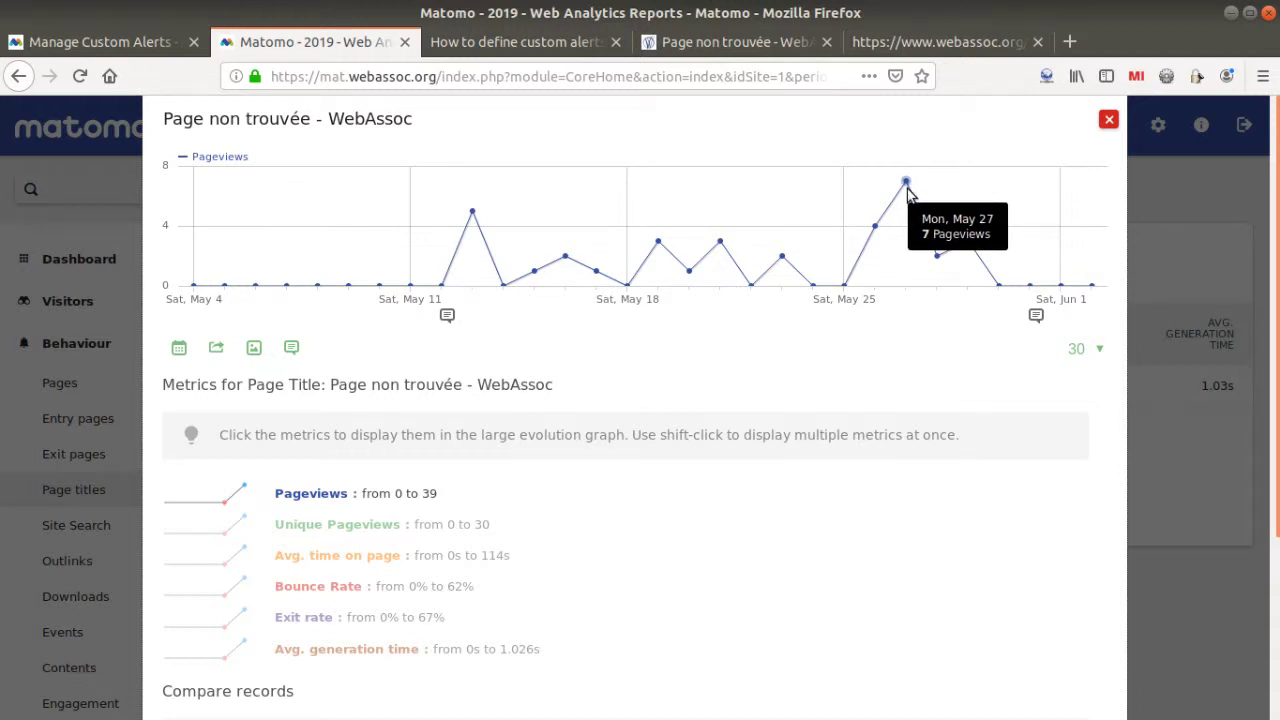
{"action": "left_click", "coordinate": [1109, 119]}
Step: Apply the "Page non trouvée" segment and look through the affected page URLs in the Pages report
{"action": "left_click", "coordinate": [468, 190]}
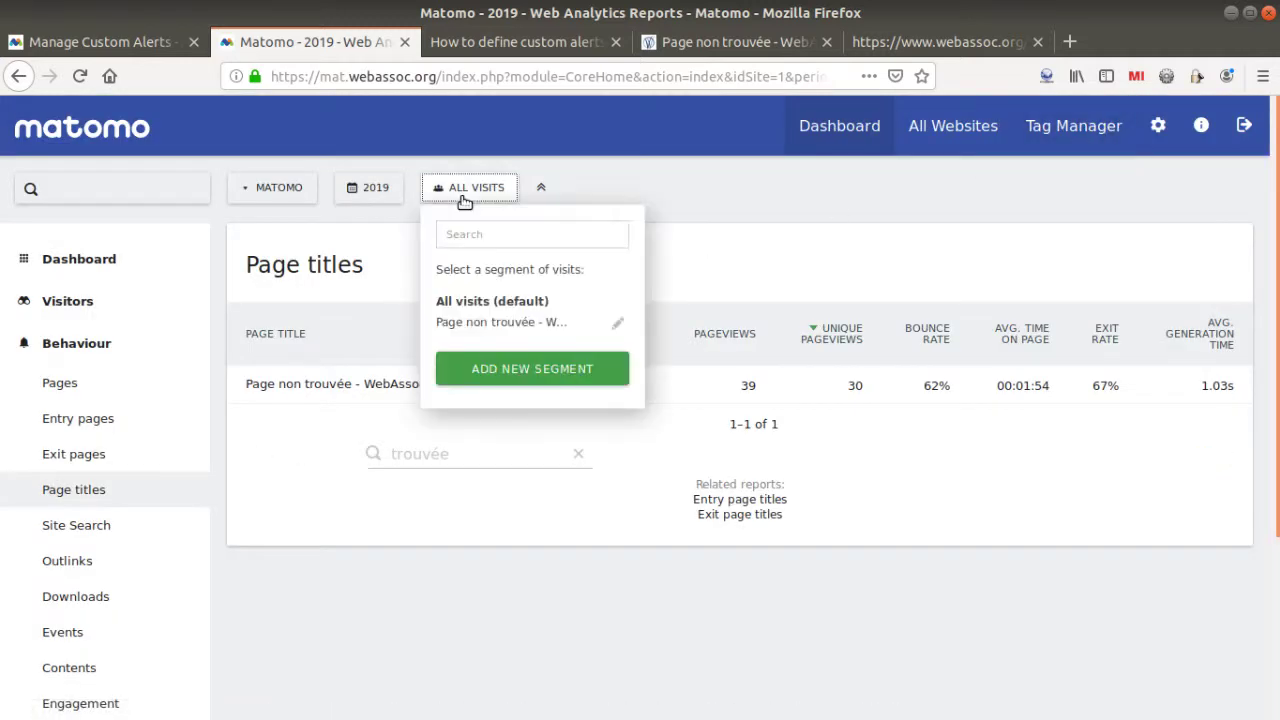
{"action": "left_click", "coordinate": [505, 330]}
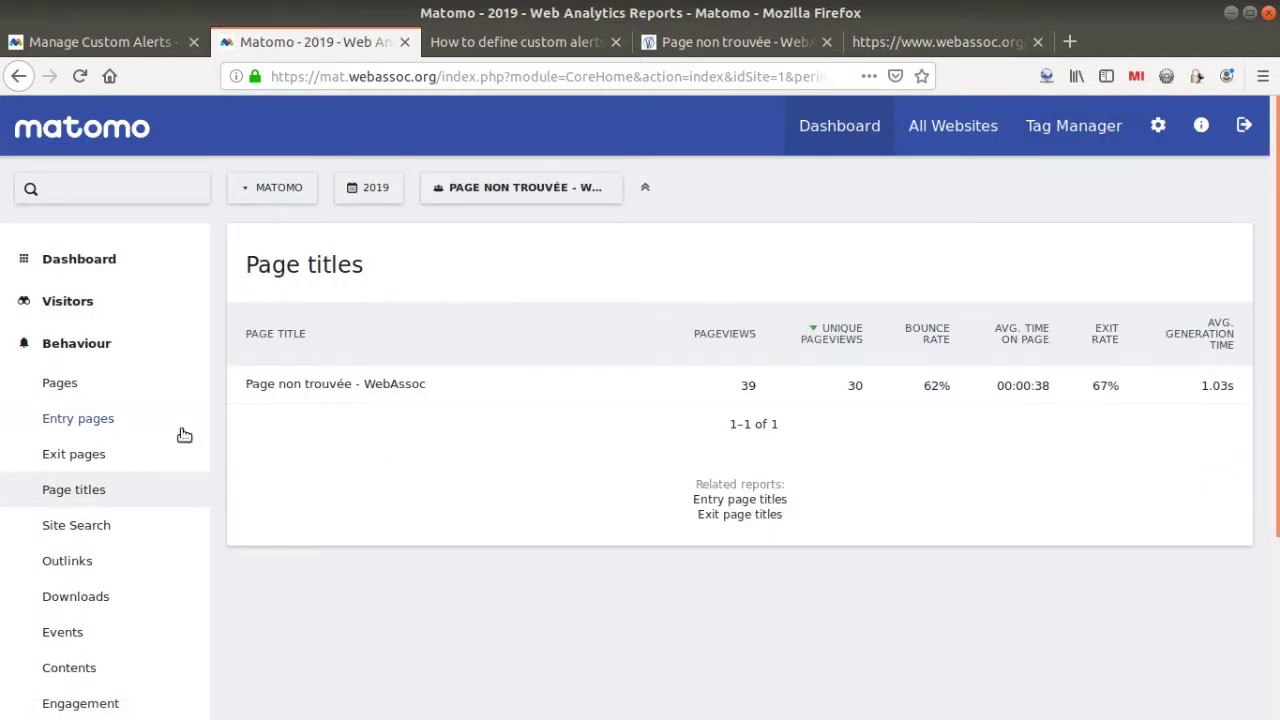
{"action": "left_click", "coordinate": [86, 388]}
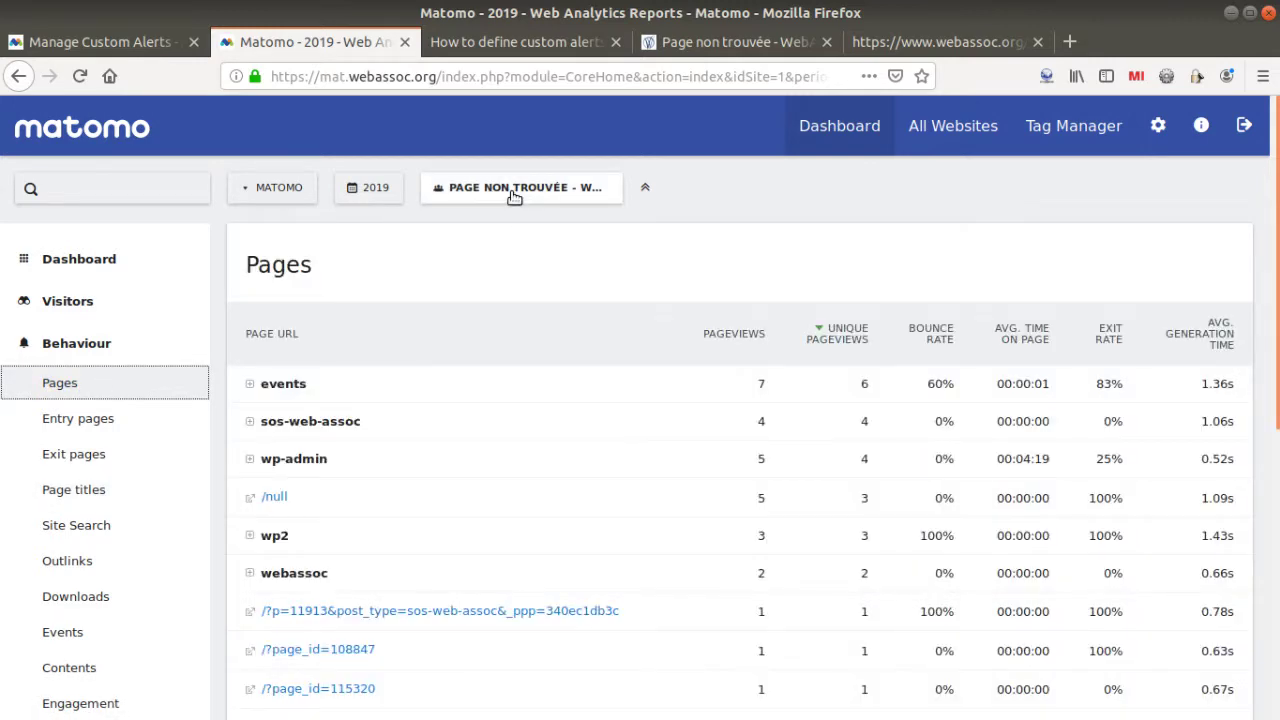
{"action": "scroll", "coordinate": [362, 420], "scroll_direction": "down", "scroll_amount": 2}
{"action": "scroll", "coordinate": [355, 500], "scroll_direction": "down", "scroll_amount": 4}
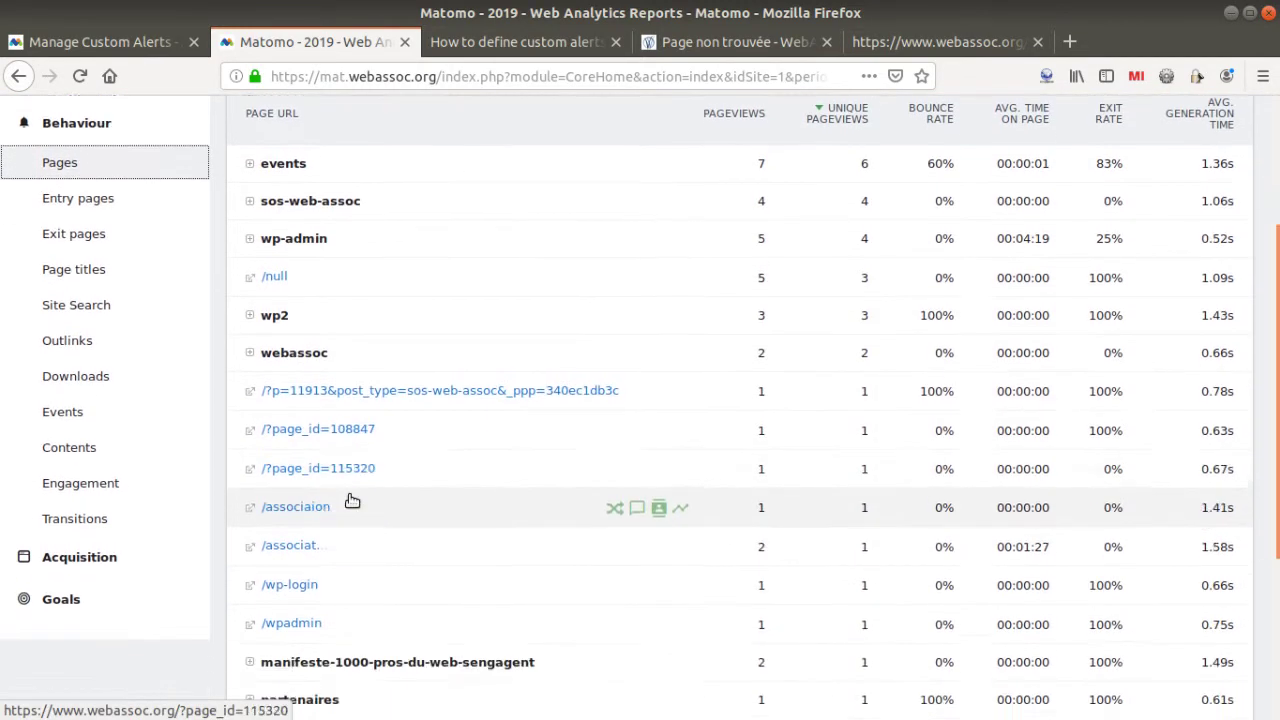
{"action": "scroll", "coordinate": [360, 465], "scroll_direction": "up", "scroll_amount": 4}
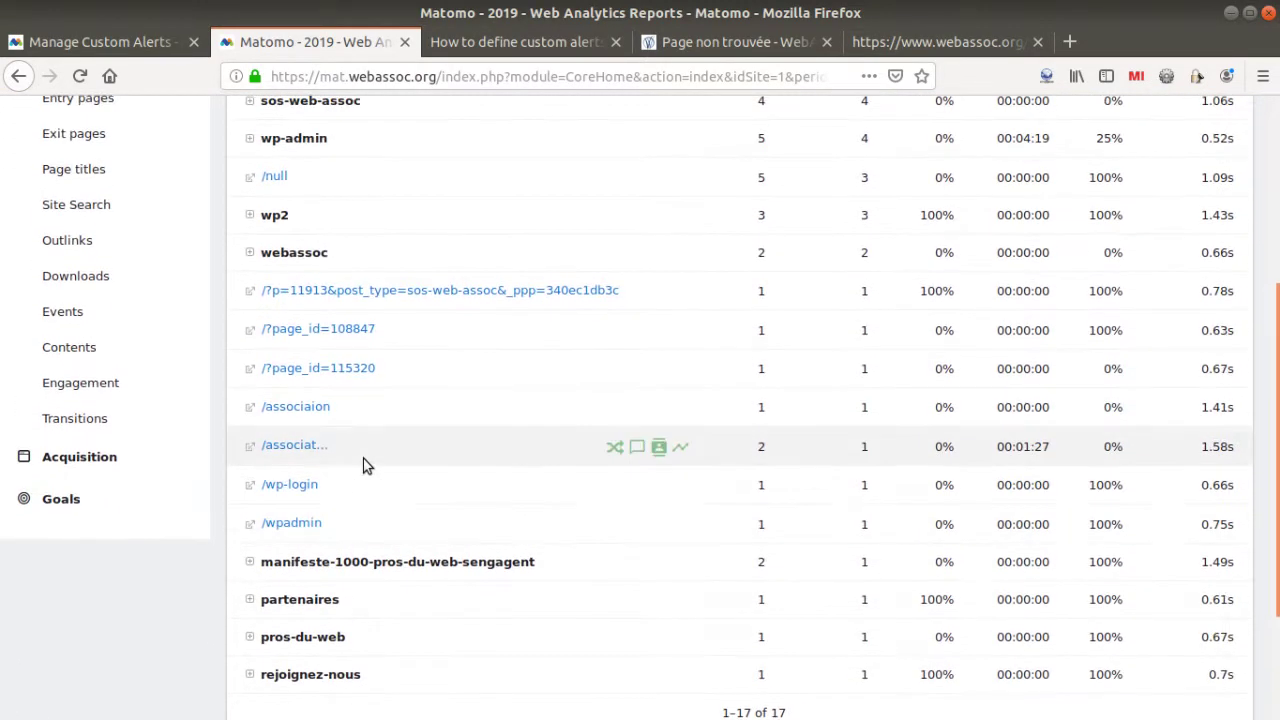
{"action": "scroll", "coordinate": [355, 465], "scroll_direction": "up", "scroll_amount": 2}
{"action": "scroll", "coordinate": [357, 480], "scroll_direction": "down", "scroll_amount": 5}
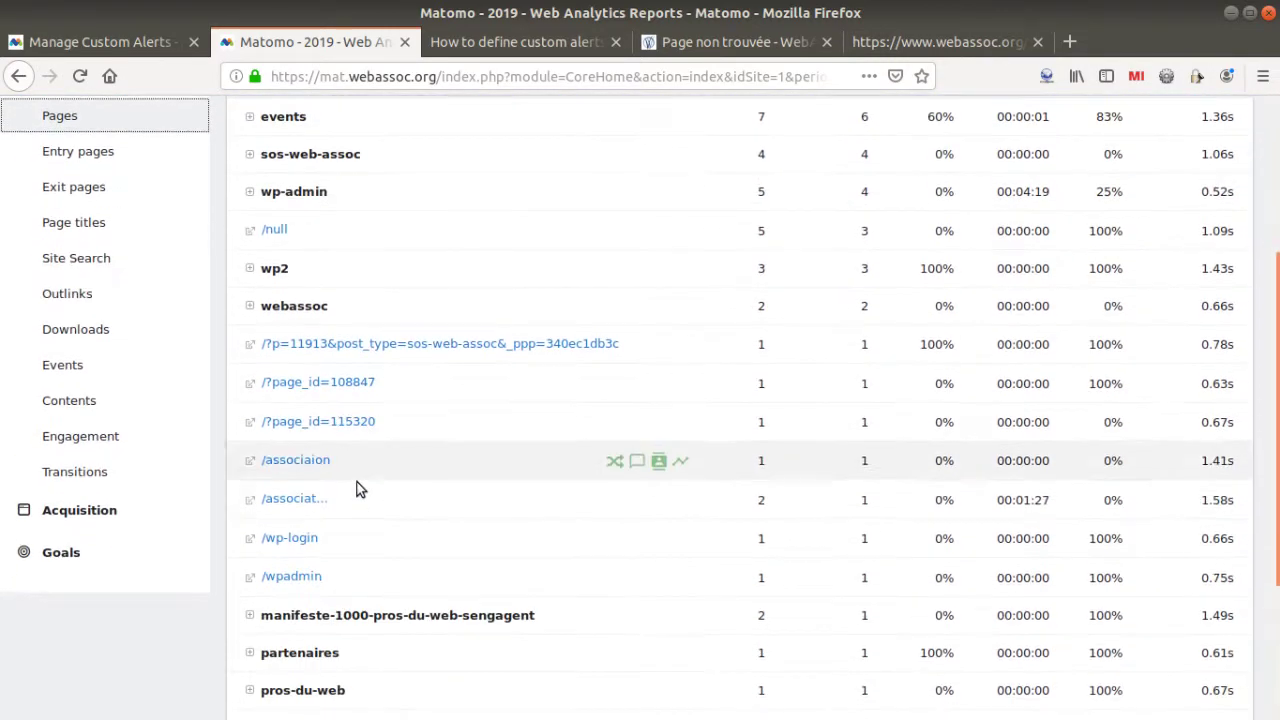
{"action": "scroll", "coordinate": [440, 340], "scroll_direction": "down", "scroll_amount": 1}
{"action": "scroll", "coordinate": [437, 376], "scroll_direction": "up", "scroll_amount": 7}
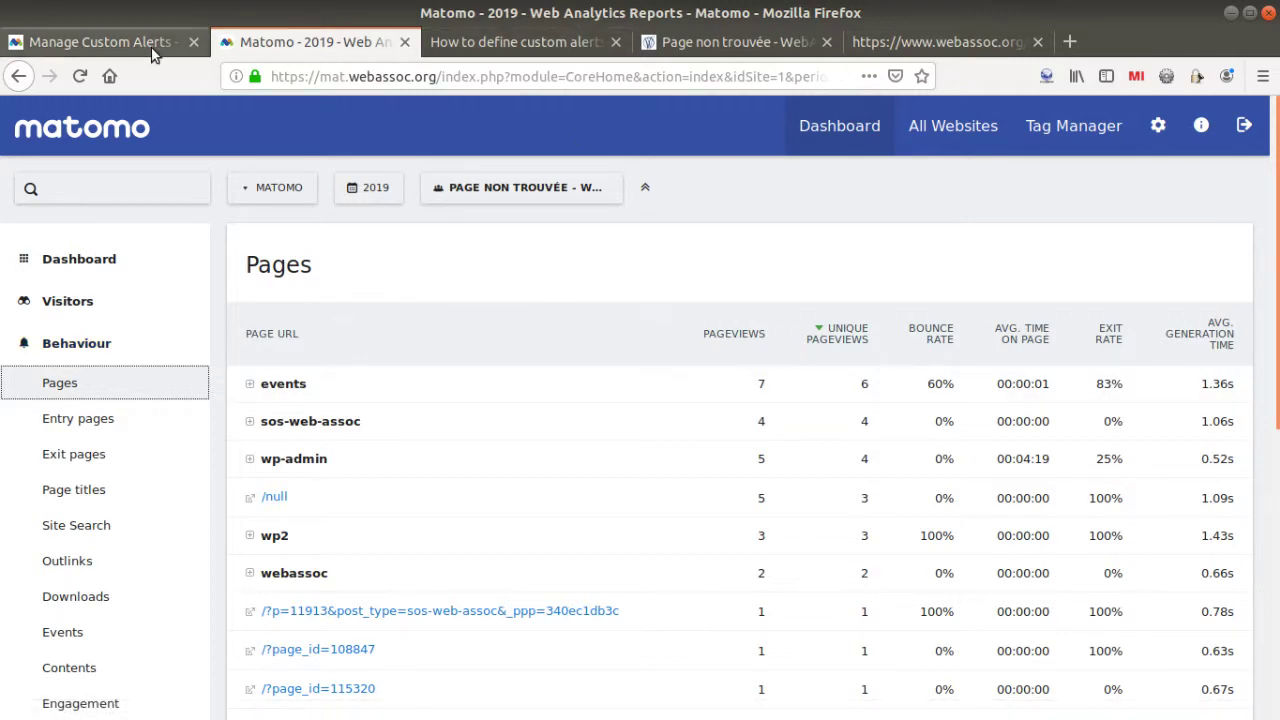
Step: Return to the wiki's alert table and read the not-found alert's pageview threshold, next action and comment
{"action": "left_click", "coordinate": [75, 45]}
{"action": "left_click", "coordinate": [586, 43]}
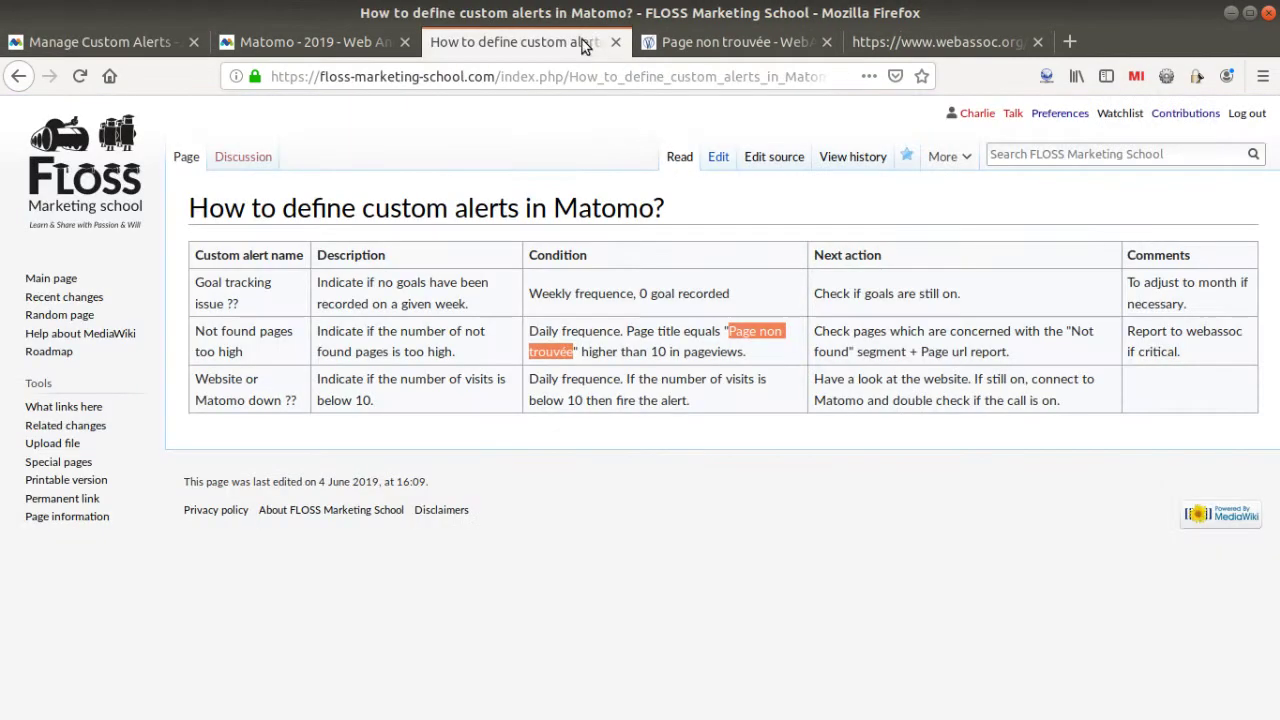
{"action": "left_click", "coordinate": [678, 347]}
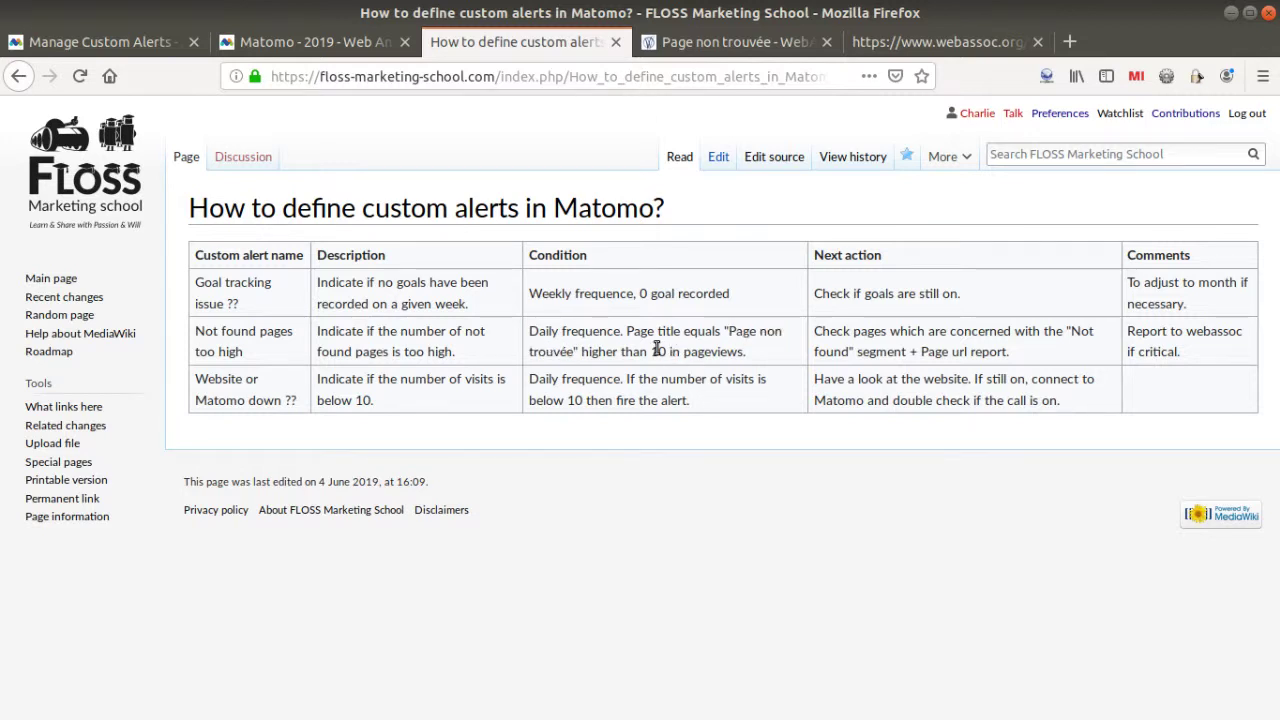
{"action": "left_click_drag", "start_coordinate": [652, 347], "coordinate": [741, 351]}
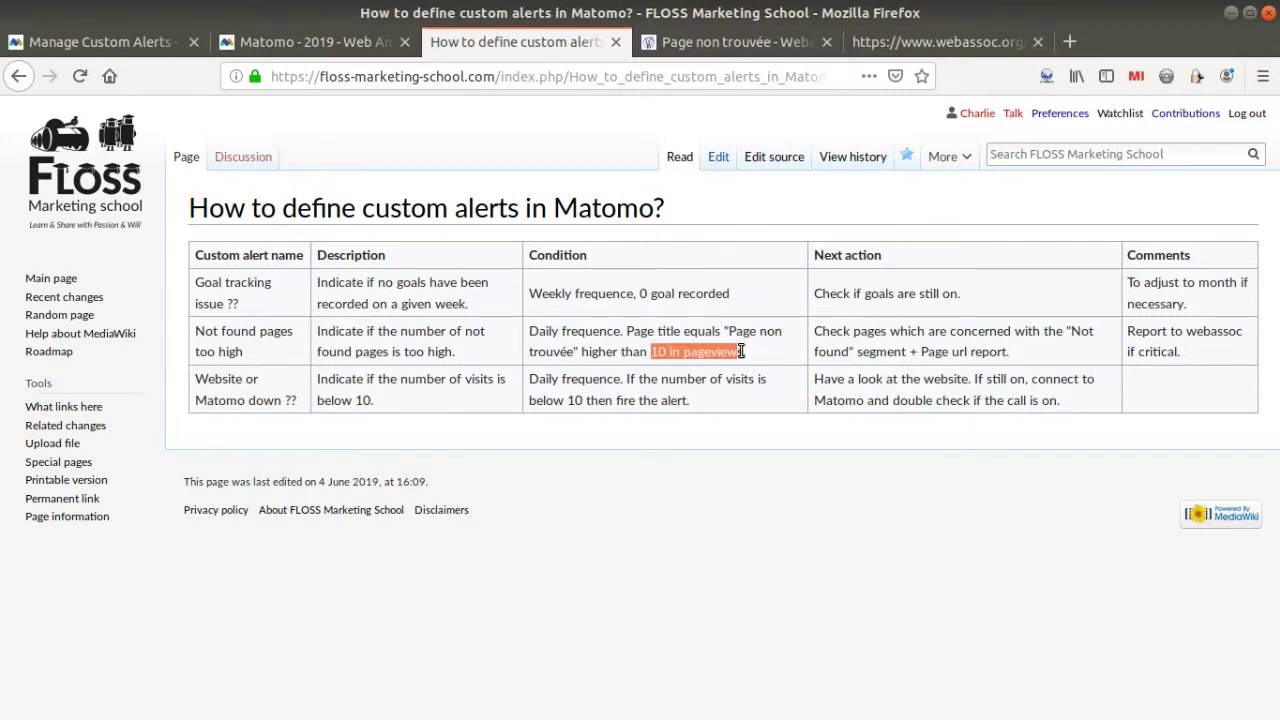
{"action": "left_click", "coordinate": [748, 358]}
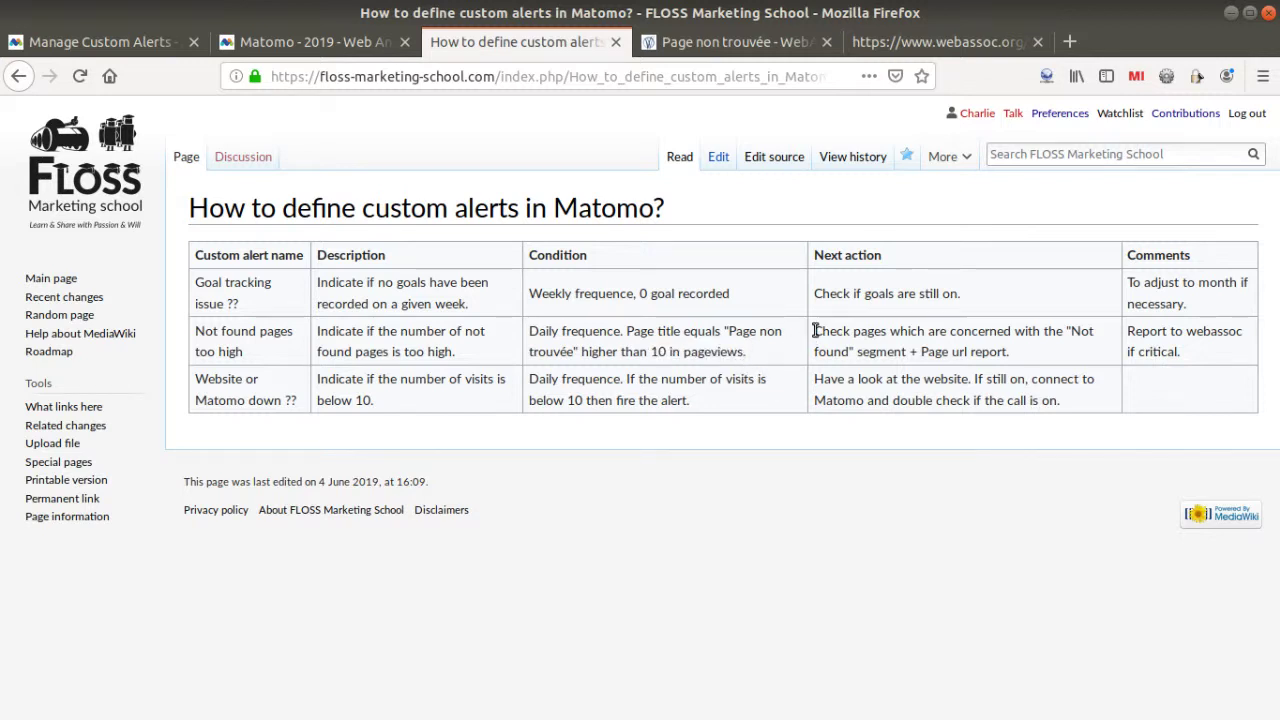
{"action": "left_click_drag", "start_coordinate": [817, 330], "coordinate": [1015, 330]}
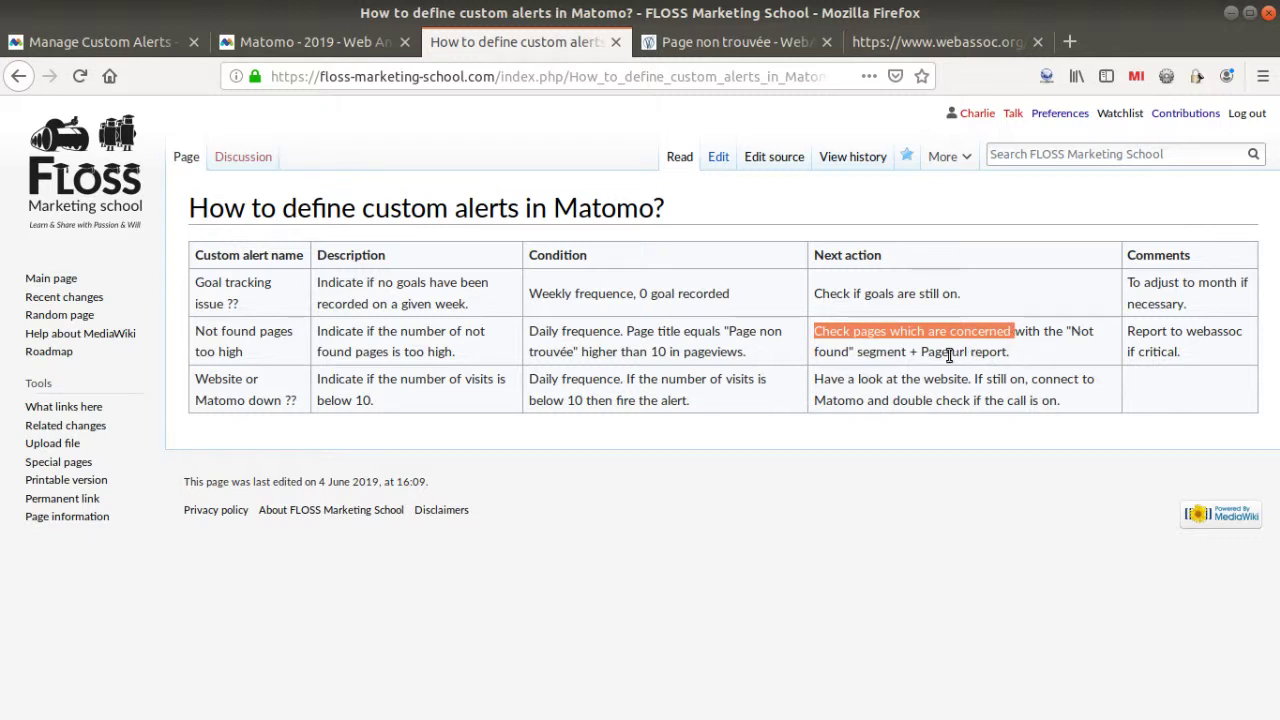
{"action": "left_click_drag", "start_coordinate": [908, 356], "coordinate": [1012, 351]}
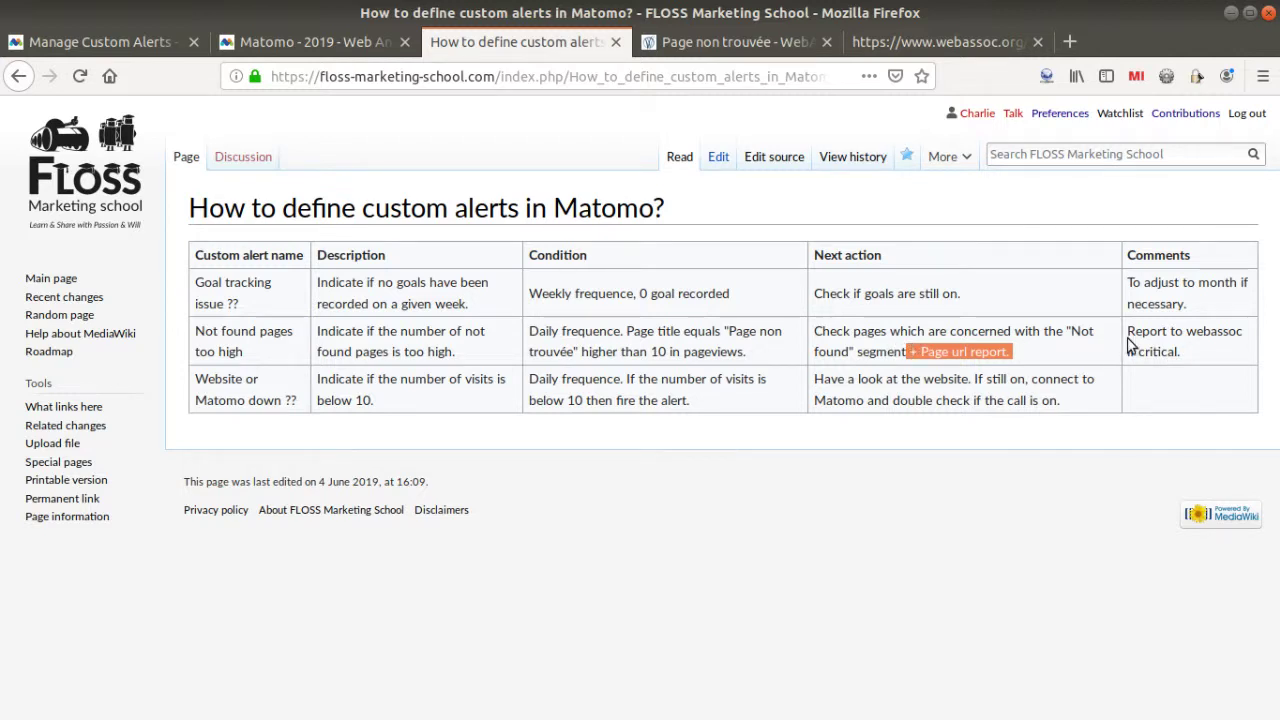
{"action": "left_click_drag", "start_coordinate": [1128, 334], "coordinate": [1187, 352]}
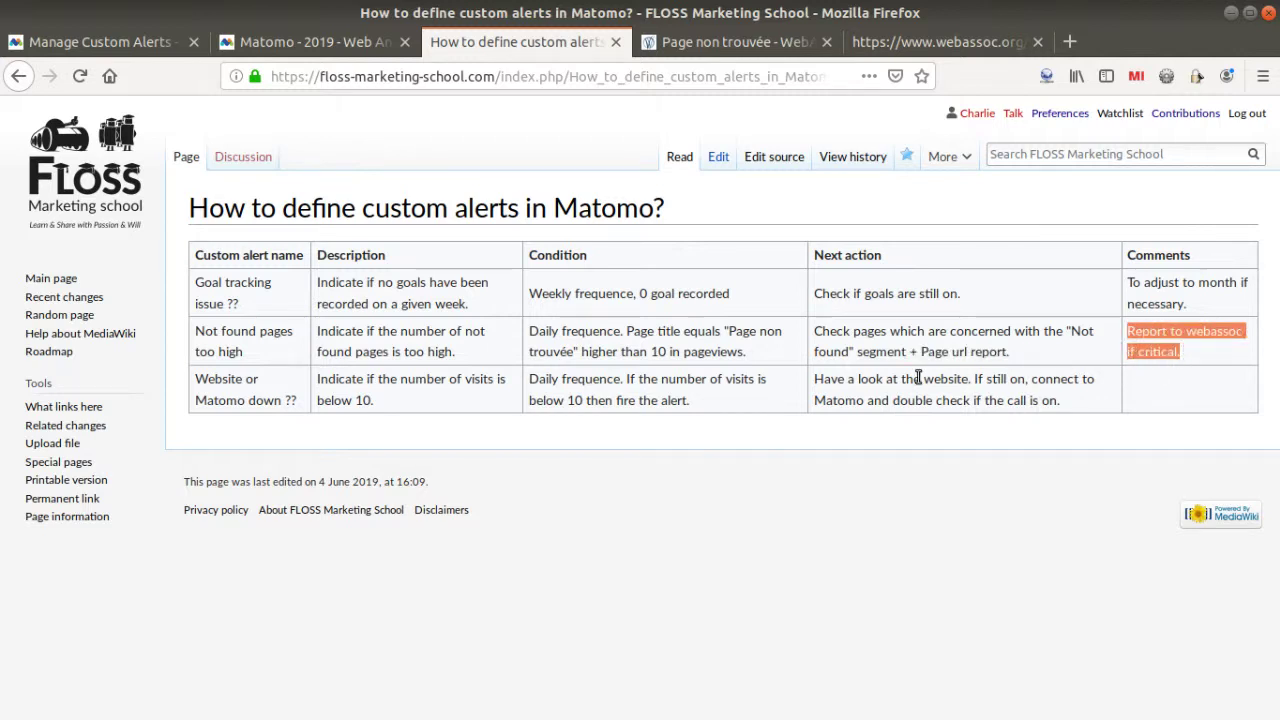
{"action": "left_click", "coordinate": [951, 355]}
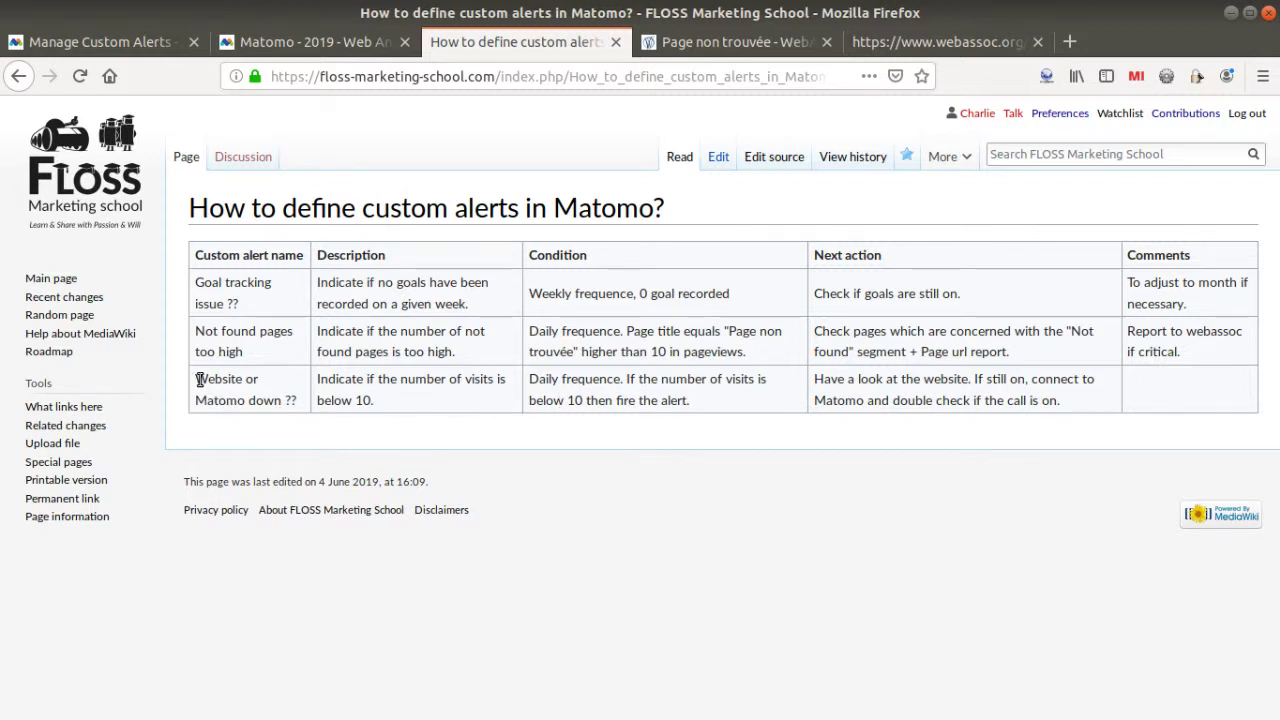
Step: Read the wiki's "Website or Matomo down ??" alert, focusing on its daily frequency and visit threshold, and review the alert list
{"action": "left_click_drag", "start_coordinate": [203, 379], "coordinate": [290, 400]}
{"action": "left_click", "coordinate": [289, 400]}
{"action": "left_click_drag", "start_coordinate": [294, 404], "coordinate": [191, 380]}
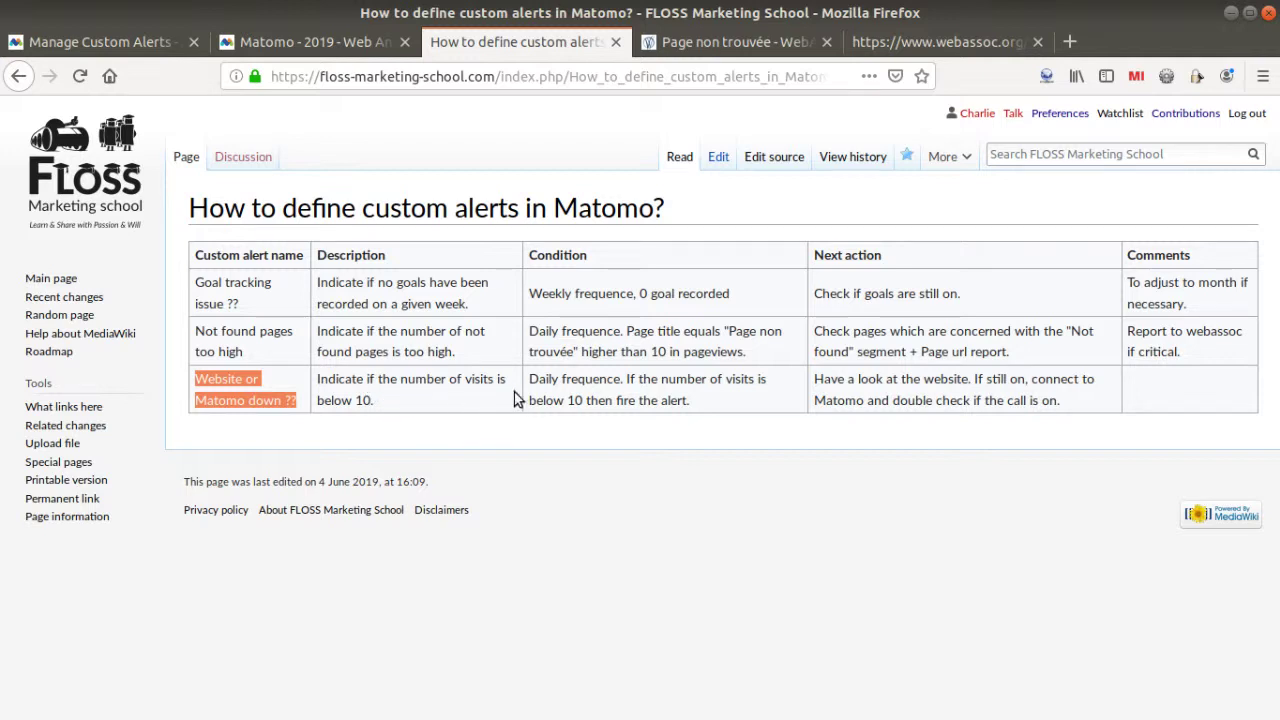
{"action": "left_click_drag", "start_coordinate": [533, 383], "coordinate": [621, 385]}
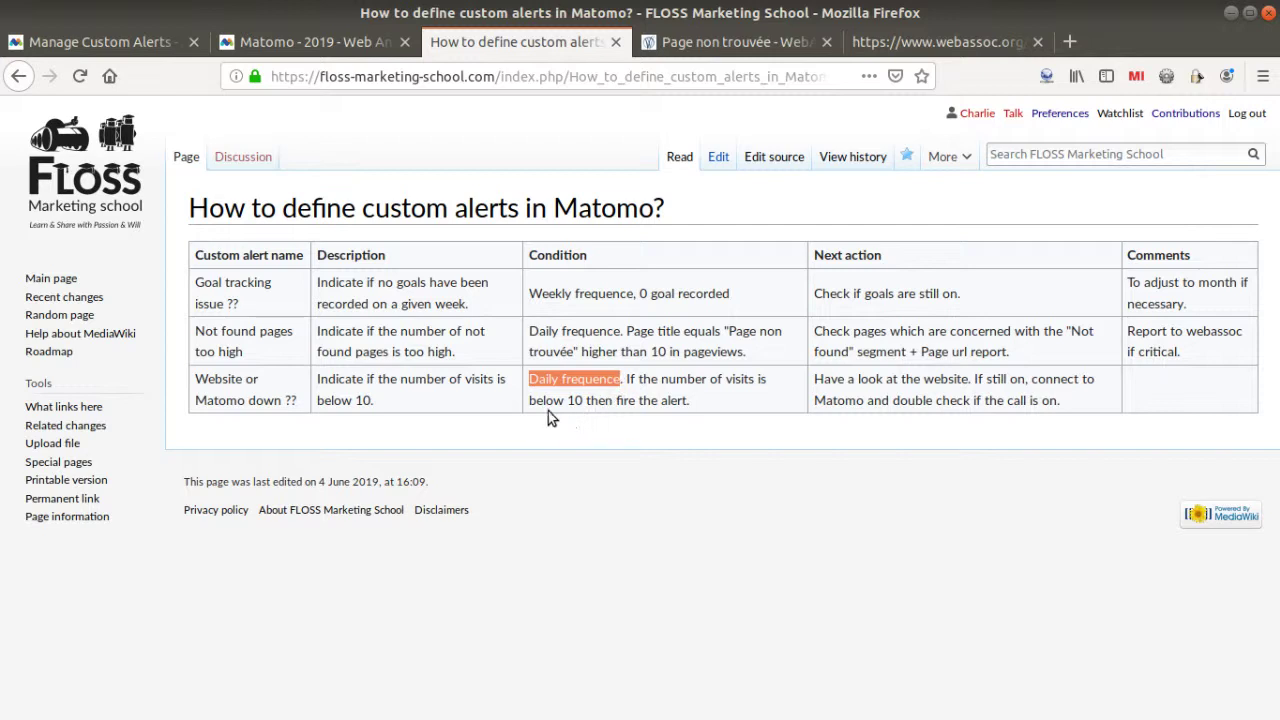
{"action": "left_click_drag", "start_coordinate": [533, 331], "coordinate": [621, 333]}
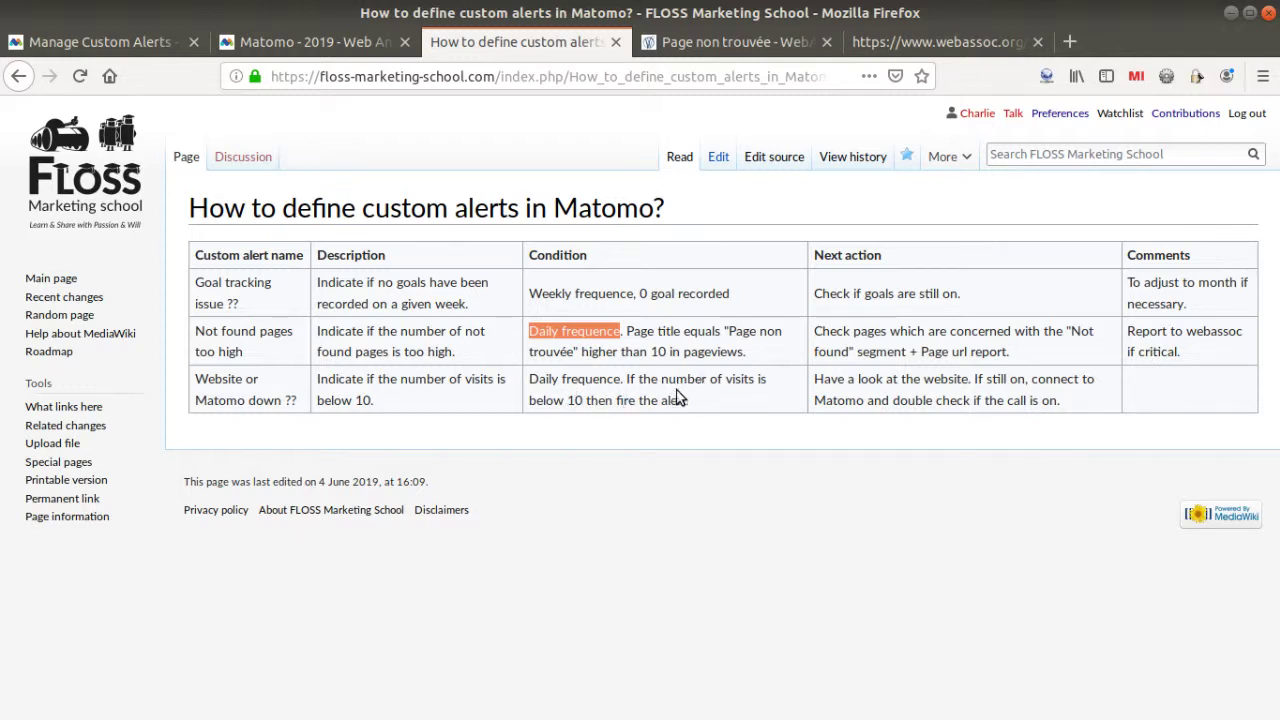
{"action": "left_click", "coordinate": [582, 400]}
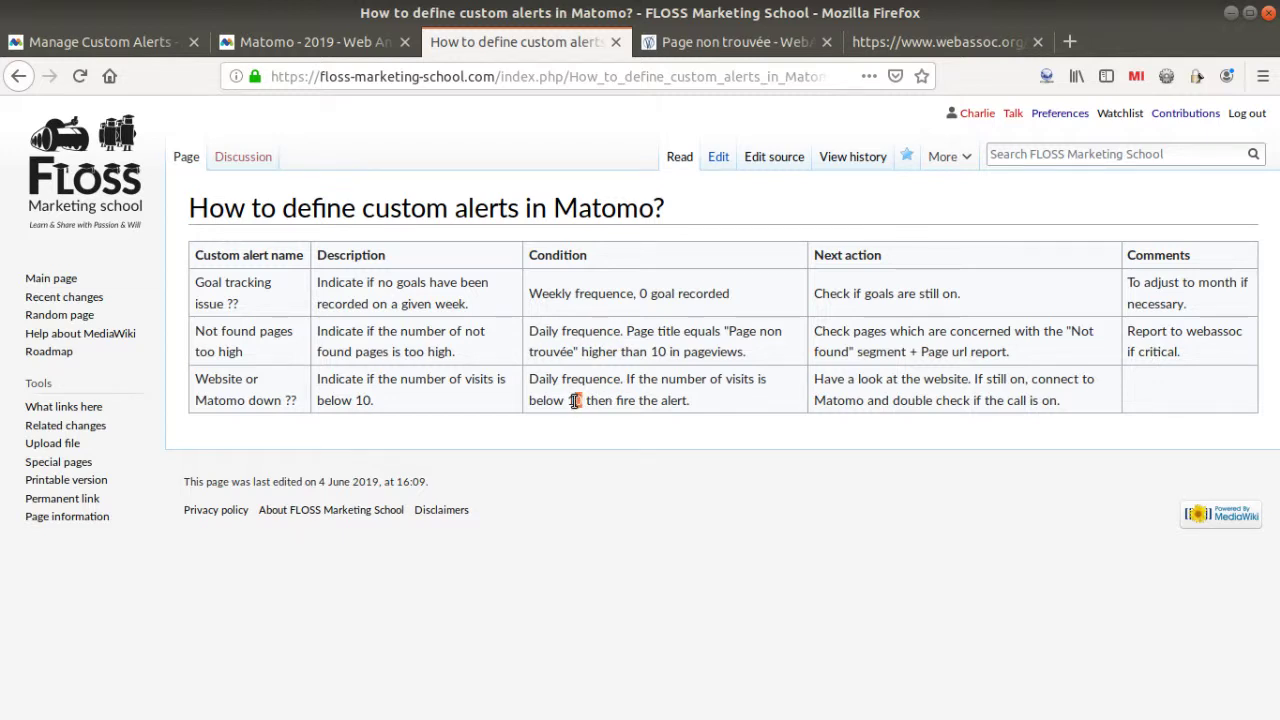
{"action": "double_click", "coordinate": [575, 400]}
{"action": "left_click_drag", "start_coordinate": [197, 284], "coordinate": [321, 396]}
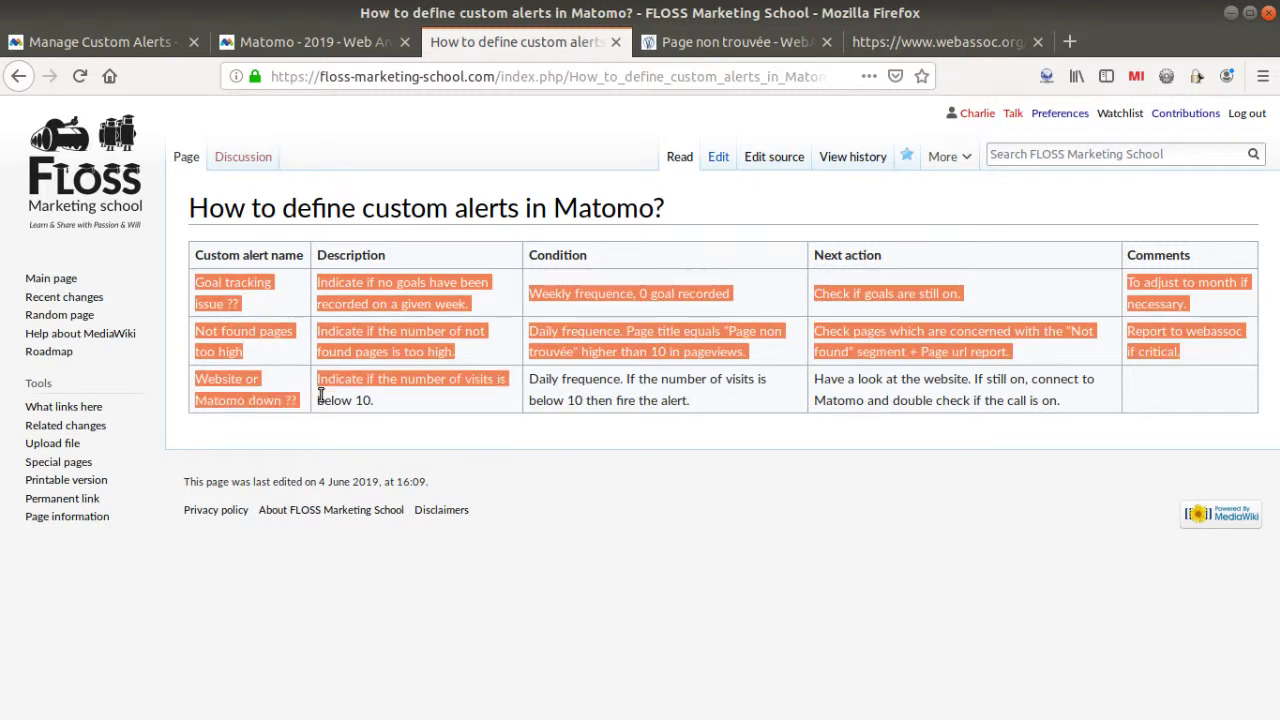
{"action": "left_click", "coordinate": [277, 282]}
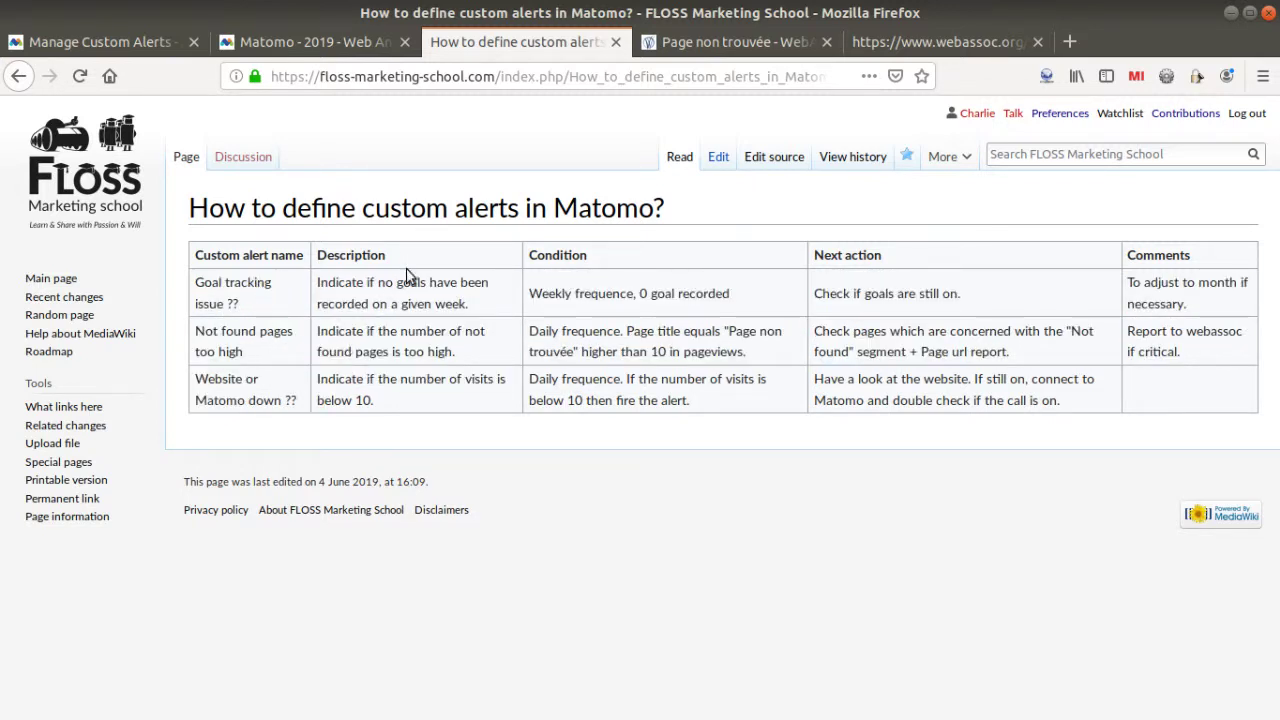
Step: Return to Matomo, open the custom alerts administration, and start creating a new alert
{"action": "left_click", "coordinate": [301, 50]}
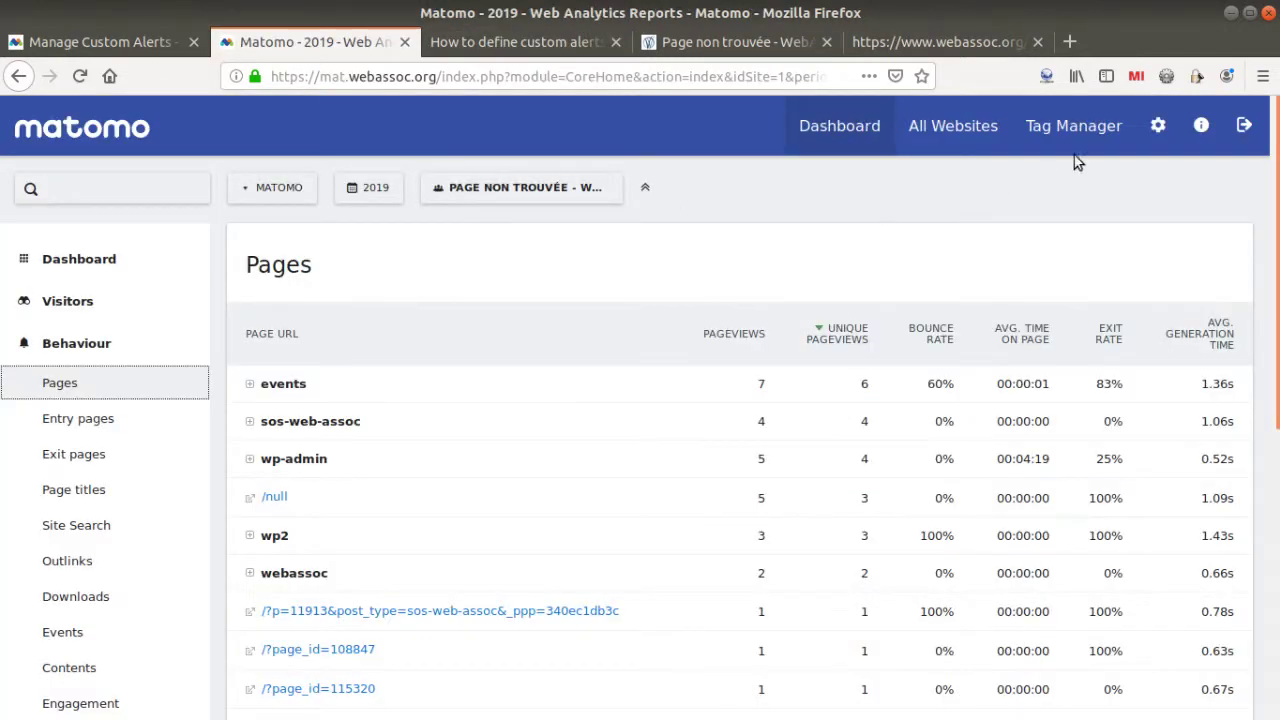
{"action": "left_click", "coordinate": [1158, 125]}
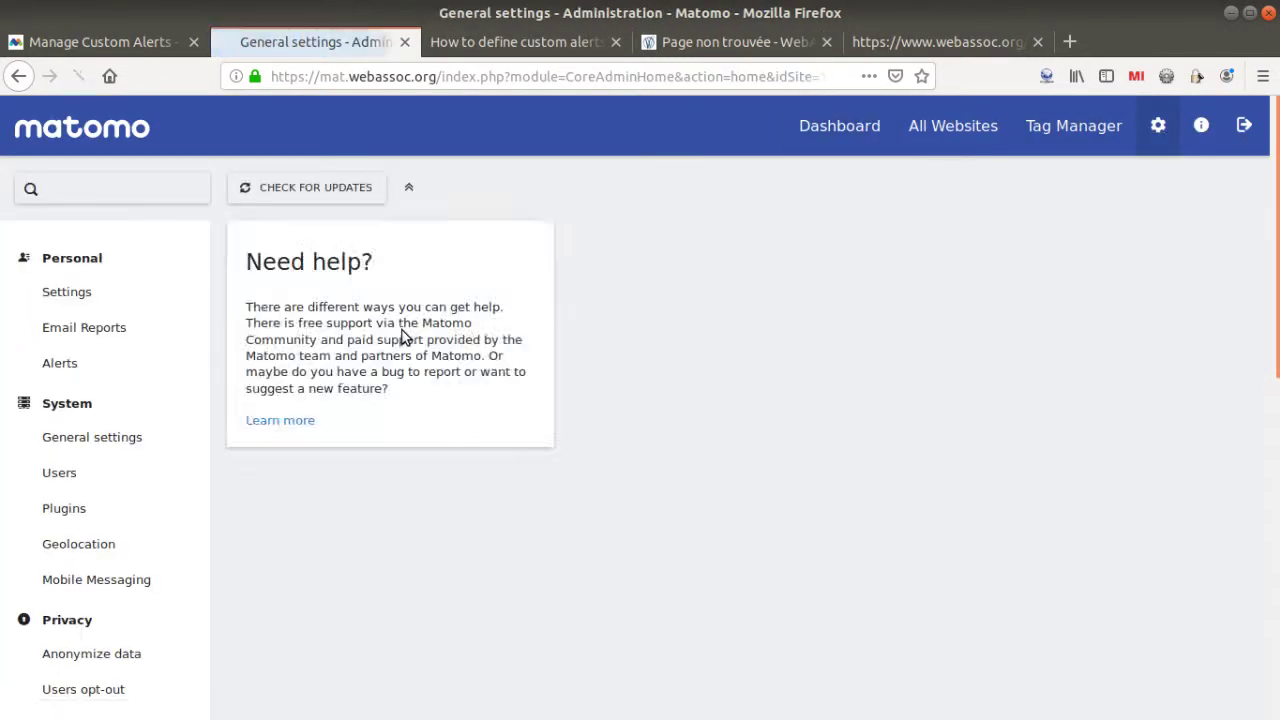
{"action": "left_click", "coordinate": [106, 365]}
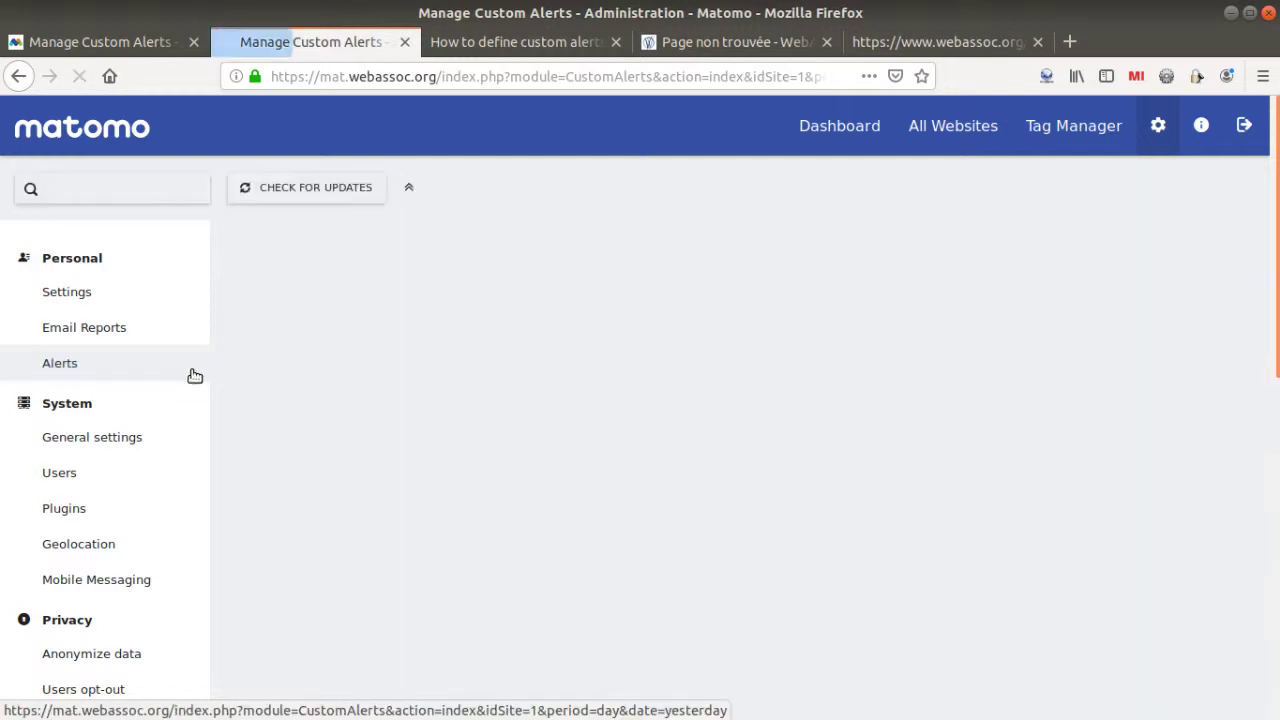
{"action": "left_click", "coordinate": [388, 474]}
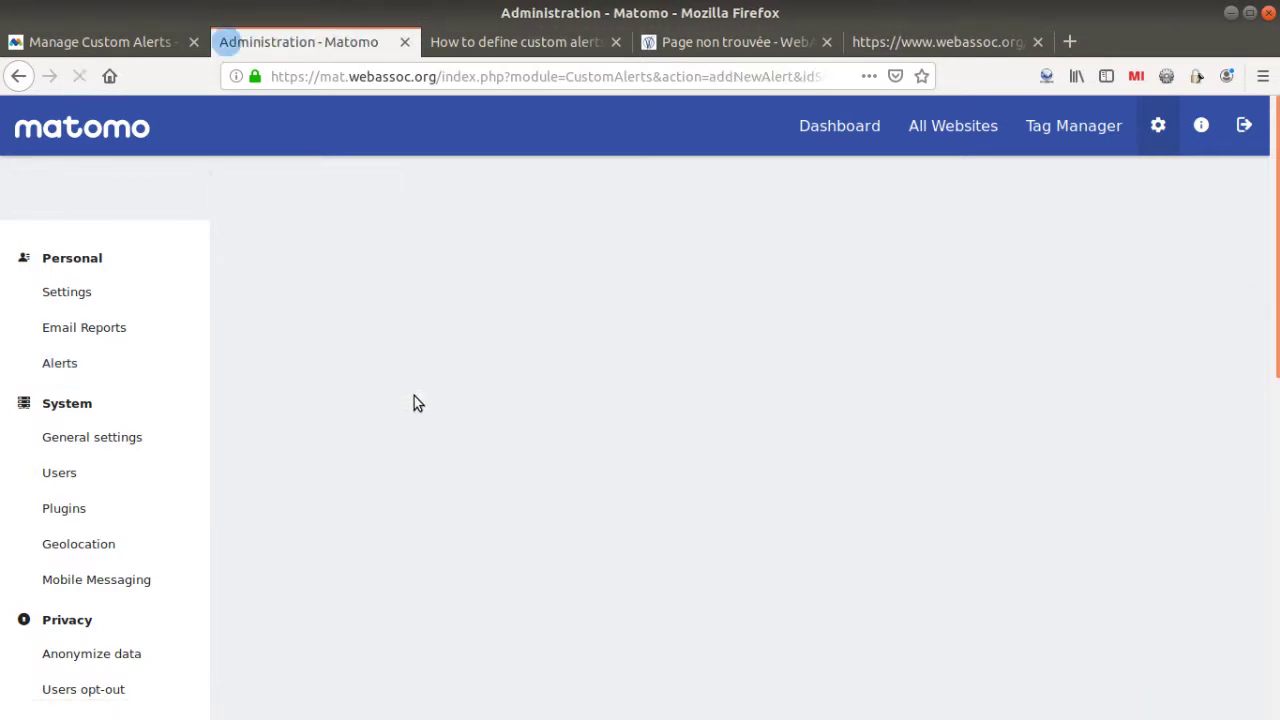
Step: Name the new alert "Goal tracking issue ??" by copying the name from the wiki table
{"action": "left_click", "coordinate": [374, 350]}
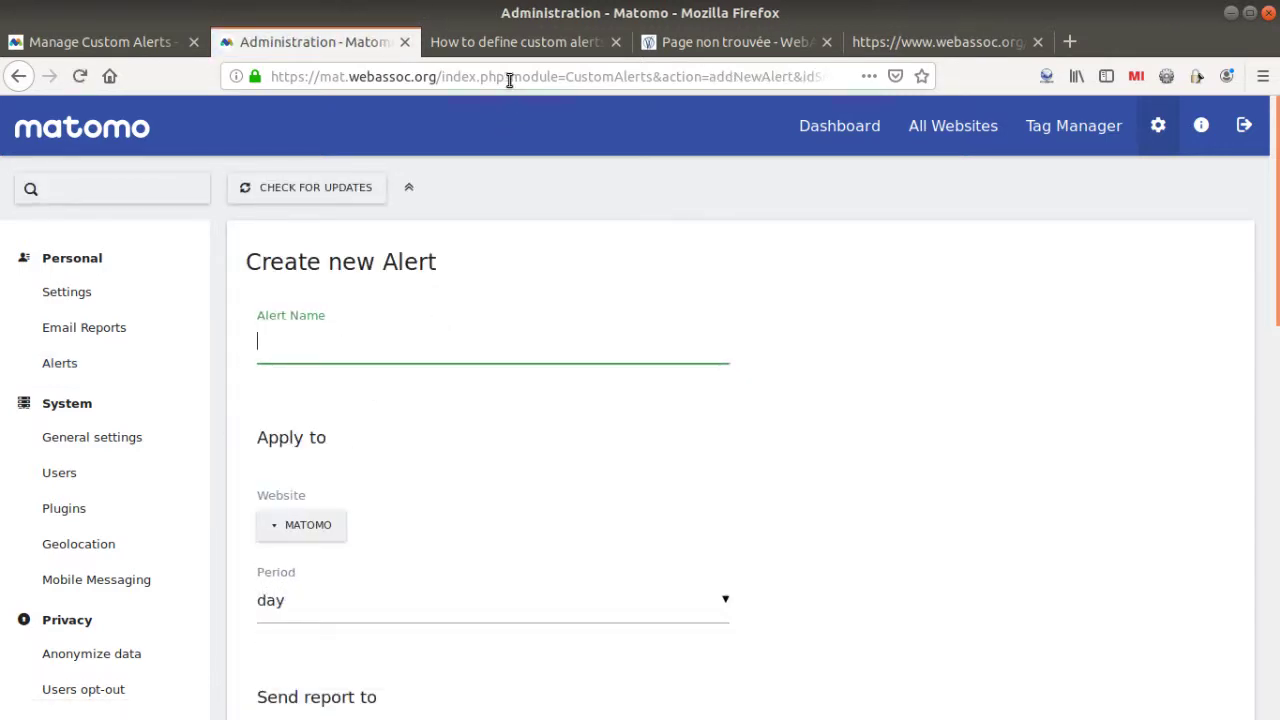
{"action": "left_click", "coordinate": [526, 48]}
{"action": "left_click_drag", "start_coordinate": [243, 304], "coordinate": [196, 290]}
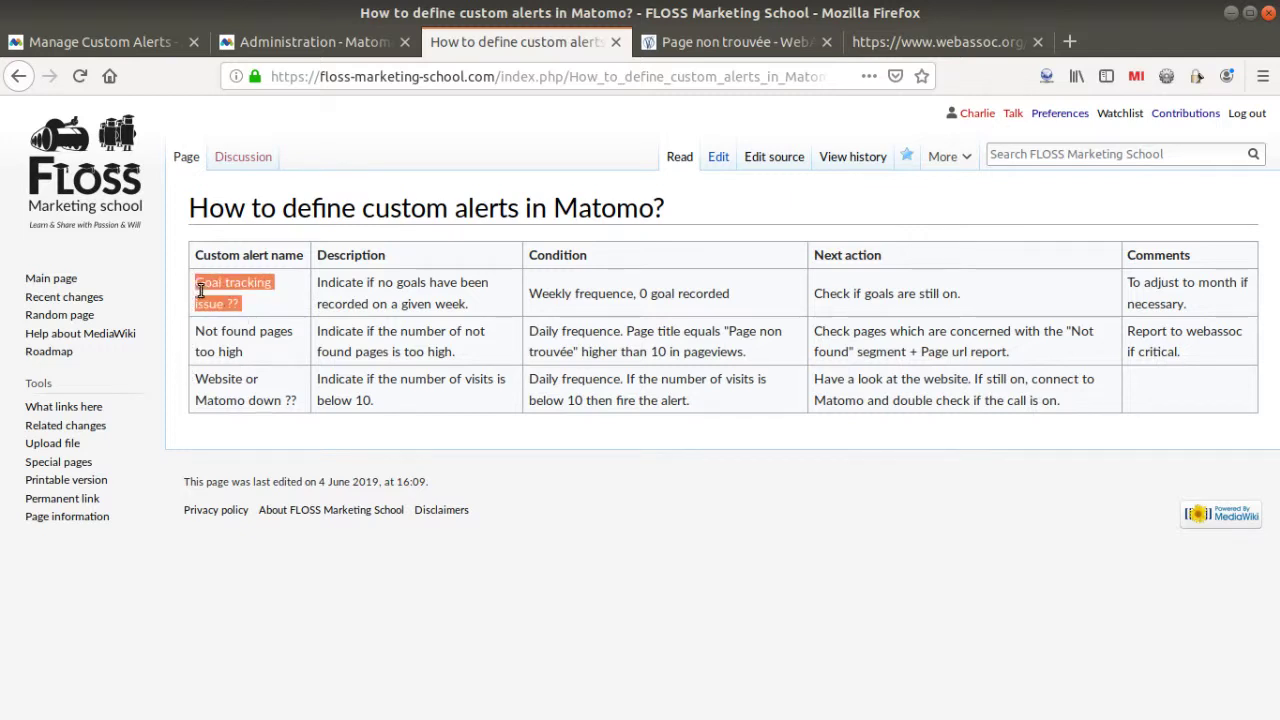
{"action": "key", "text": "ctrl+c"}
{"action": "left_click", "coordinate": [310, 45]}
{"action": "key", "text": "ctrl+v"}
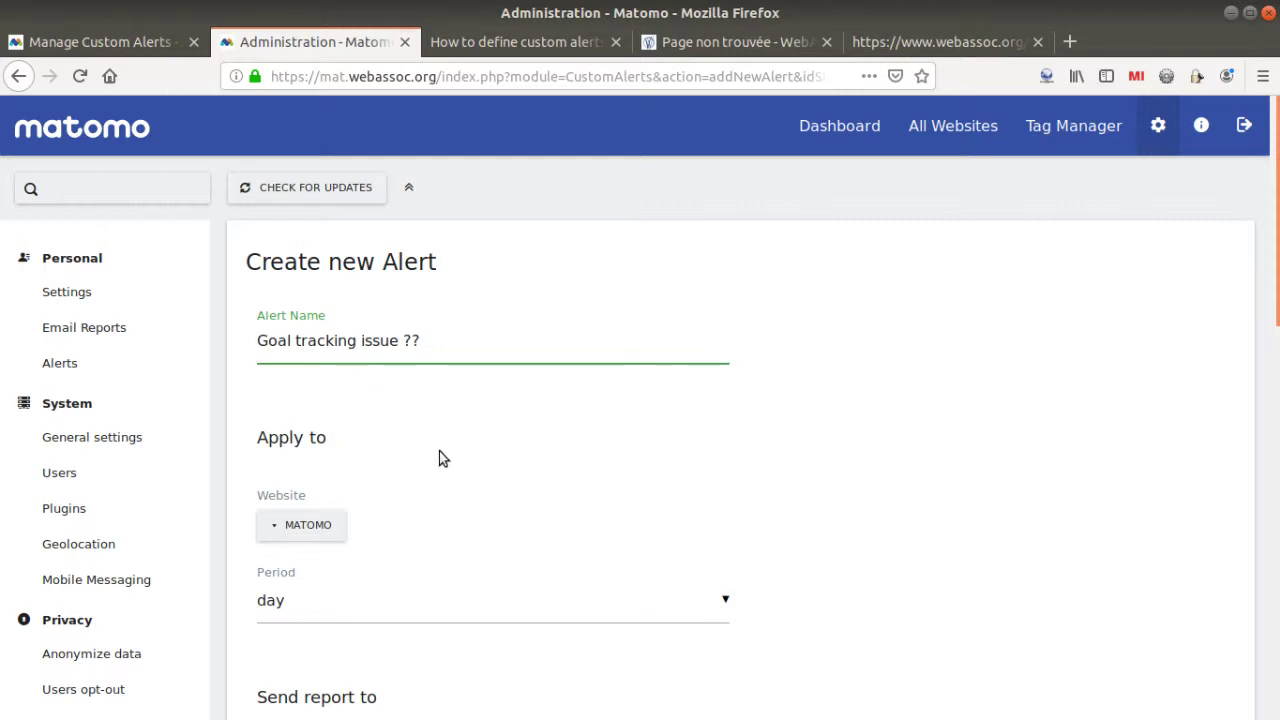
Step: Set the goal tracking alert's period to week
{"action": "scroll", "coordinate": [439, 451], "scroll_direction": "down", "scroll_amount": 4}
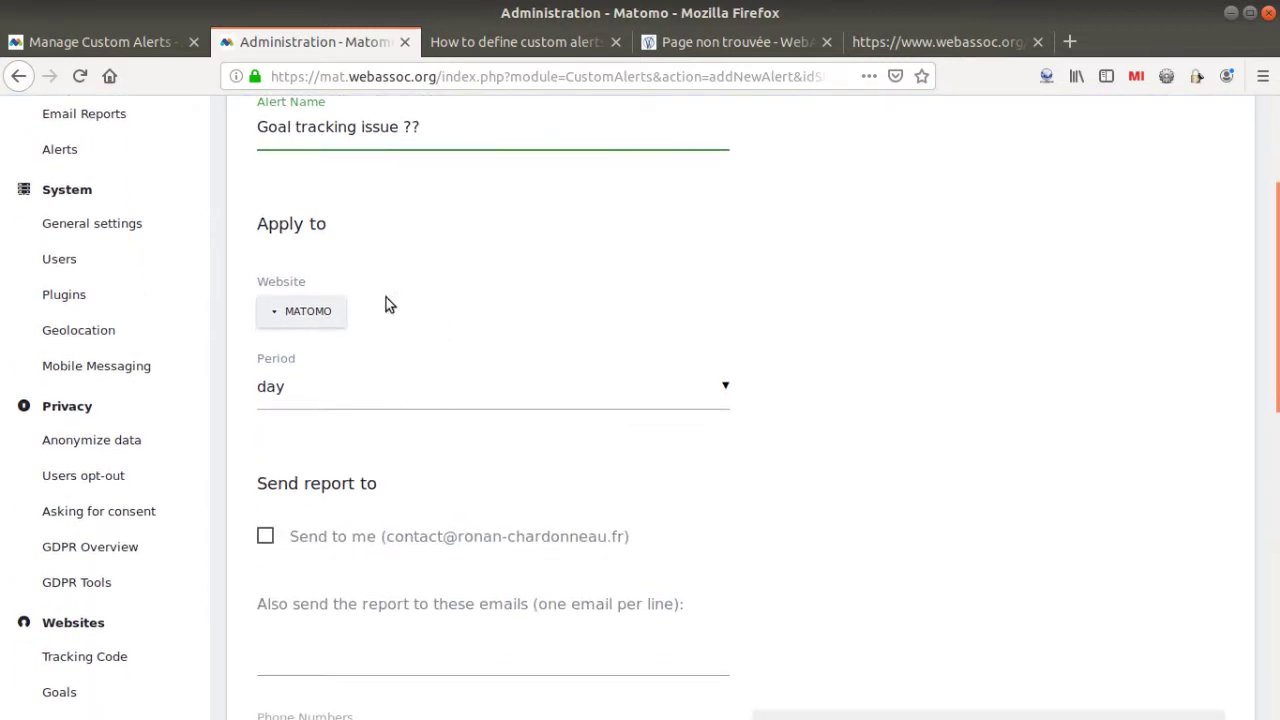
{"action": "left_click", "coordinate": [371, 406]}
{"action": "left_click", "coordinate": [308, 440]}
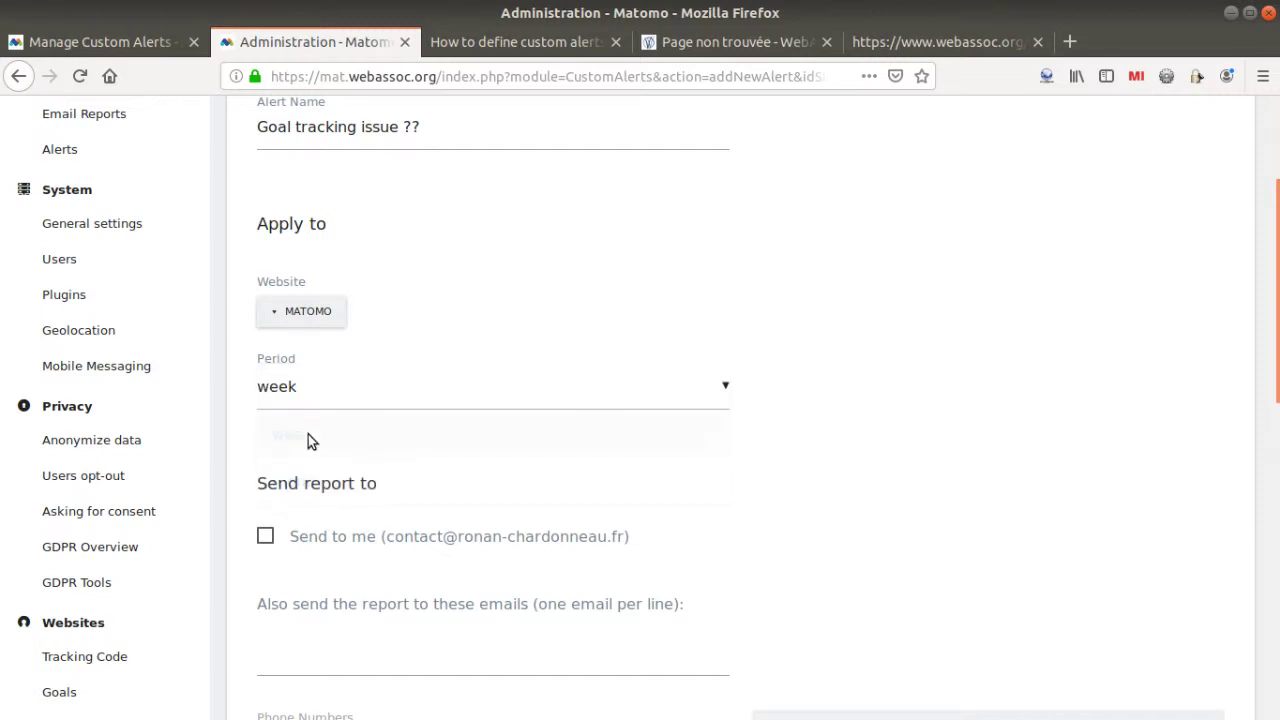
{"action": "scroll", "coordinate": [348, 526], "scroll_direction": "down", "scroll_amount": 3}
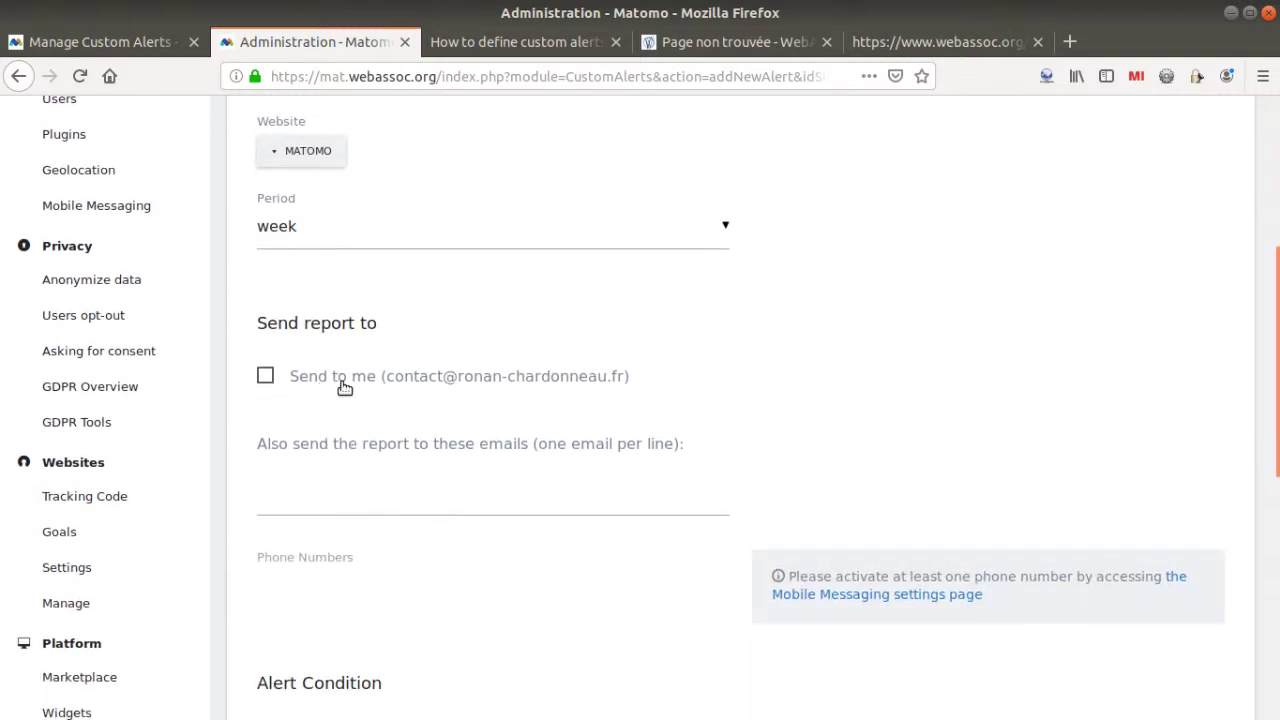
{"action": "left_click", "coordinate": [330, 505]}
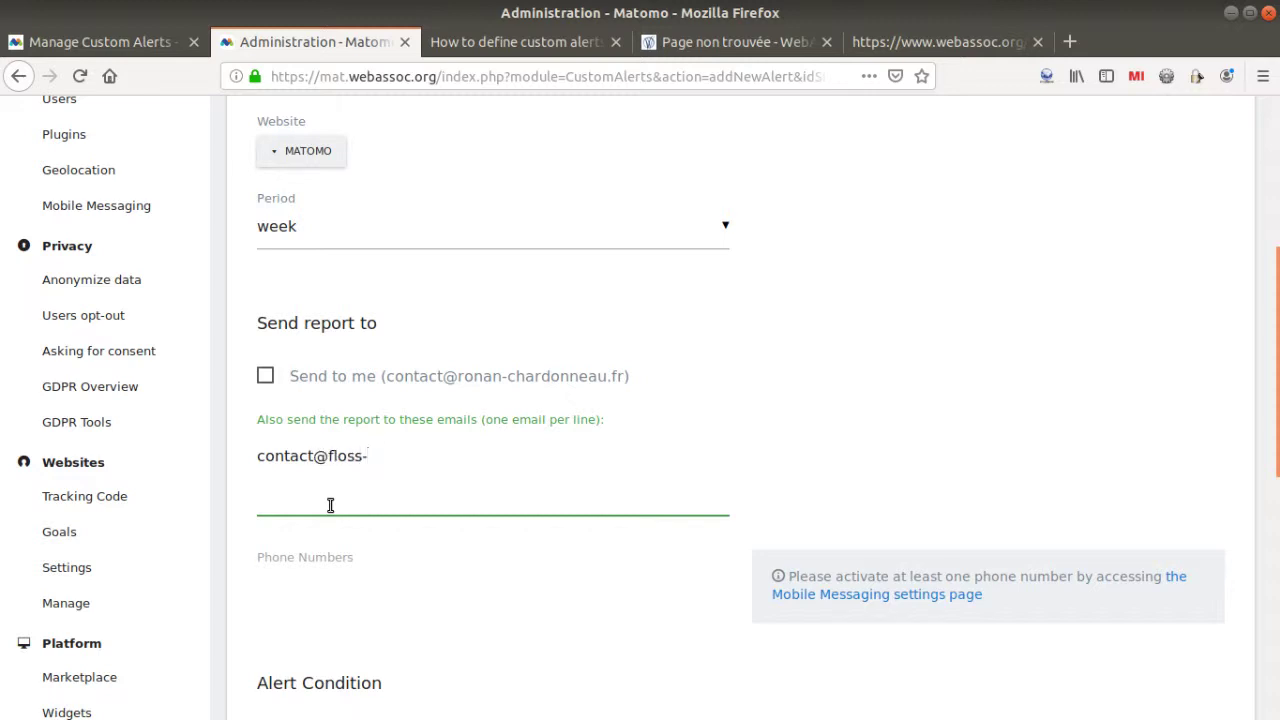
{"action": "key", "text": "ctrl+a"}
{"action": "key", "text": "BackSpace"}
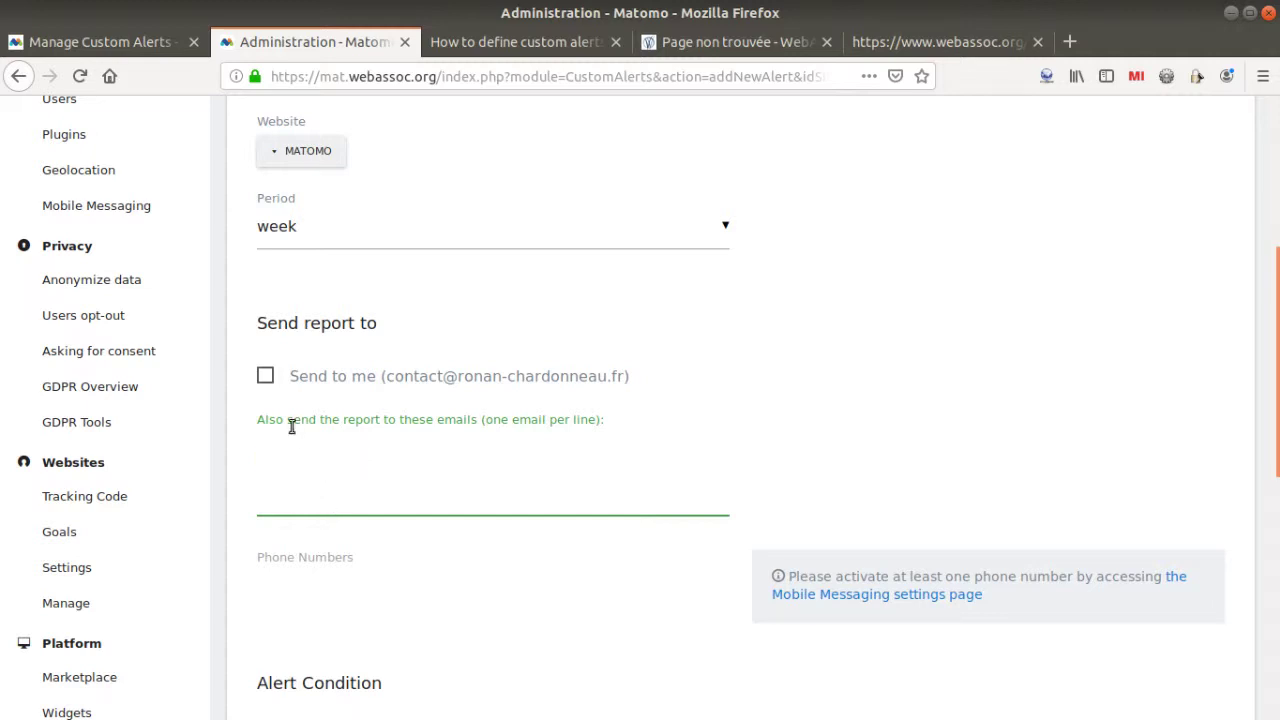
Step: Have the goal tracking alert's report sent to your own e-mail address
{"action": "left_click", "coordinate": [266, 376]}
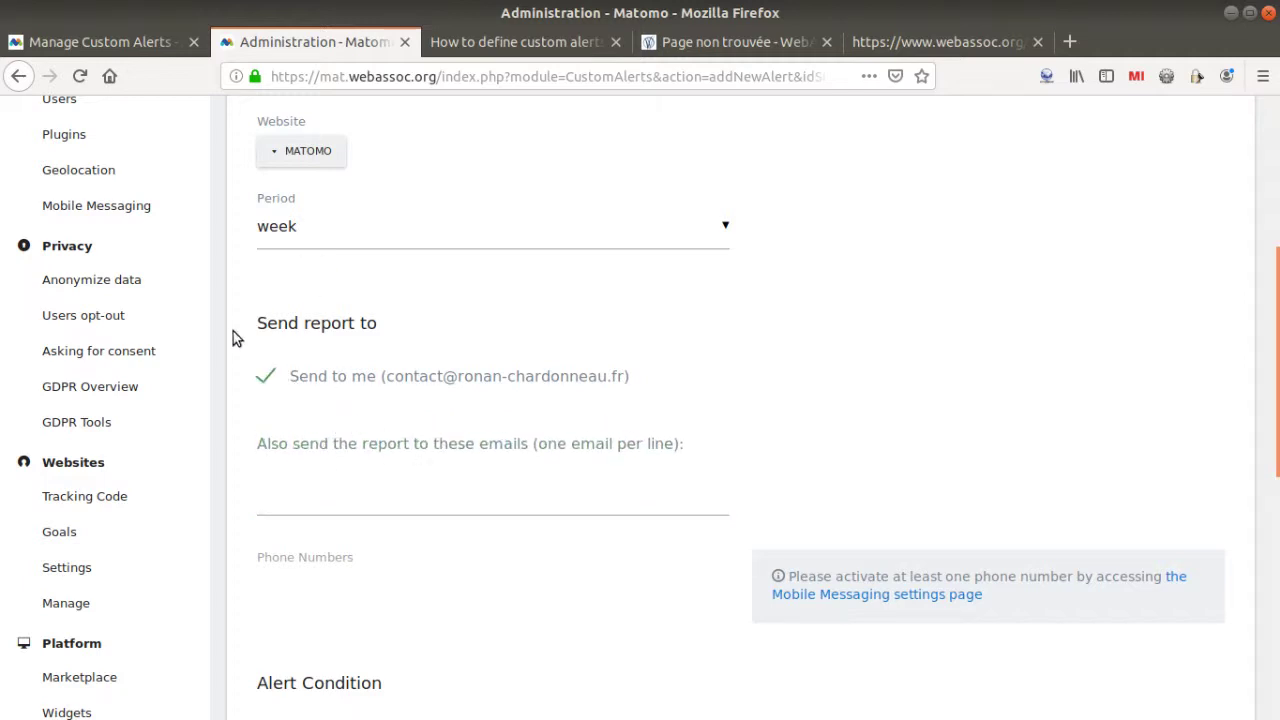
{"action": "scroll", "coordinate": [340, 460], "scroll_direction": "down", "scroll_amount": 3}
{"action": "scroll", "coordinate": [349, 465], "scroll_direction": "down", "scroll_amount": 3}
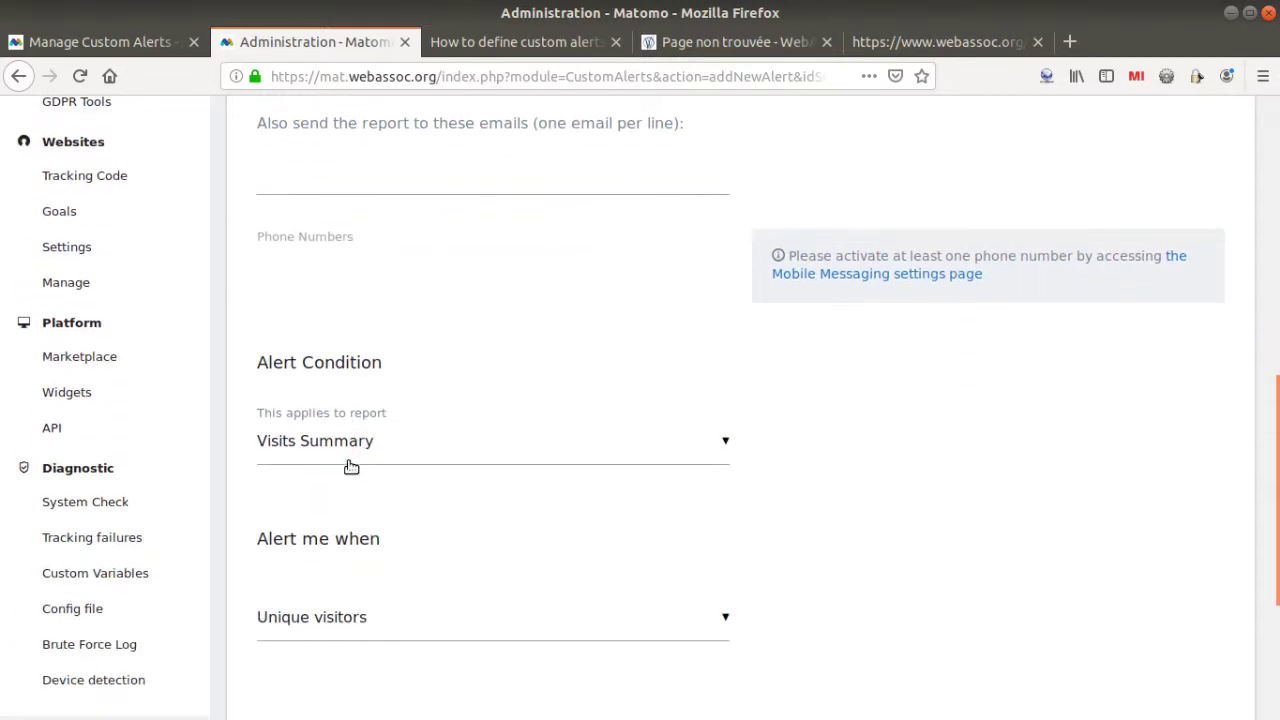
{"action": "scroll", "coordinate": [325, 425], "scroll_direction": "up", "scroll_amount": 7}
{"action": "scroll", "coordinate": [345, 420], "scroll_direction": "up", "scroll_amount": 6}
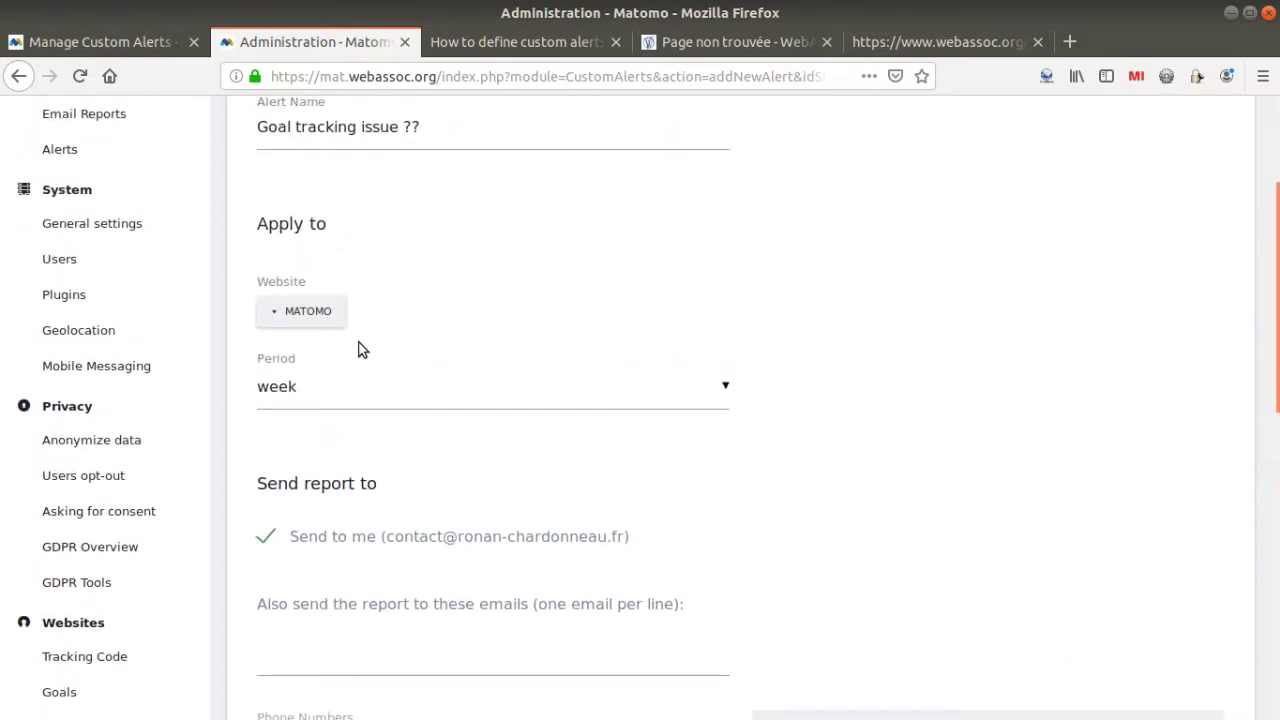
Step: Apply the goal tracking alert's condition to the Goals report
{"action": "scroll", "coordinate": [366, 389], "scroll_direction": "down", "scroll_amount": 16}
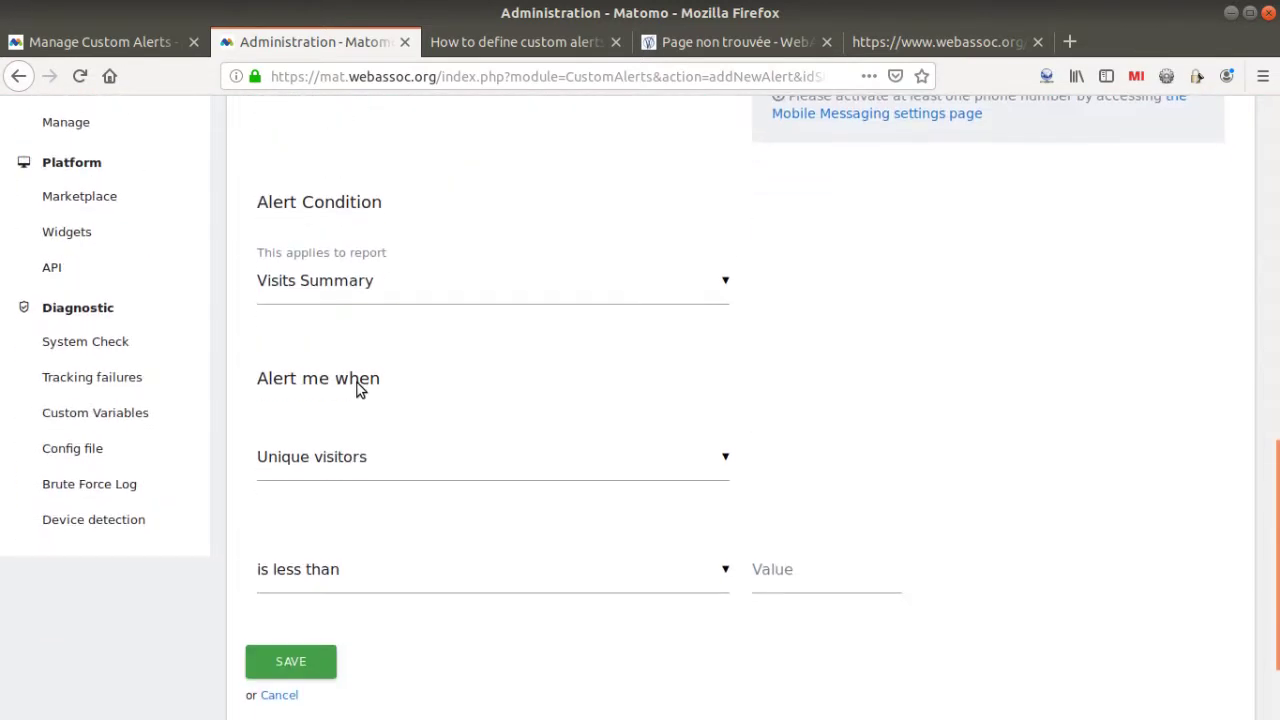
{"action": "left_click", "coordinate": [372, 282]}
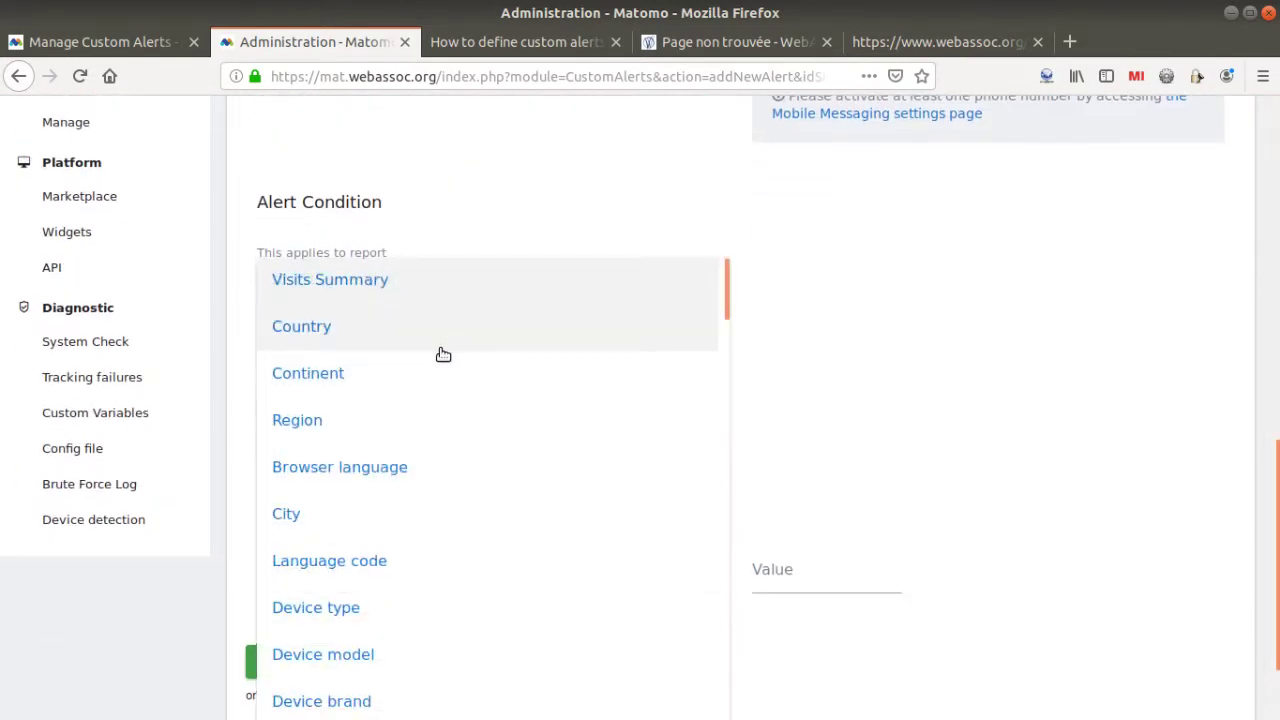
{"action": "scroll", "coordinate": [437, 355], "scroll_direction": "down", "scroll_amount": 8}
{"action": "scroll", "coordinate": [390, 474], "scroll_direction": "down", "scroll_amount": 10}
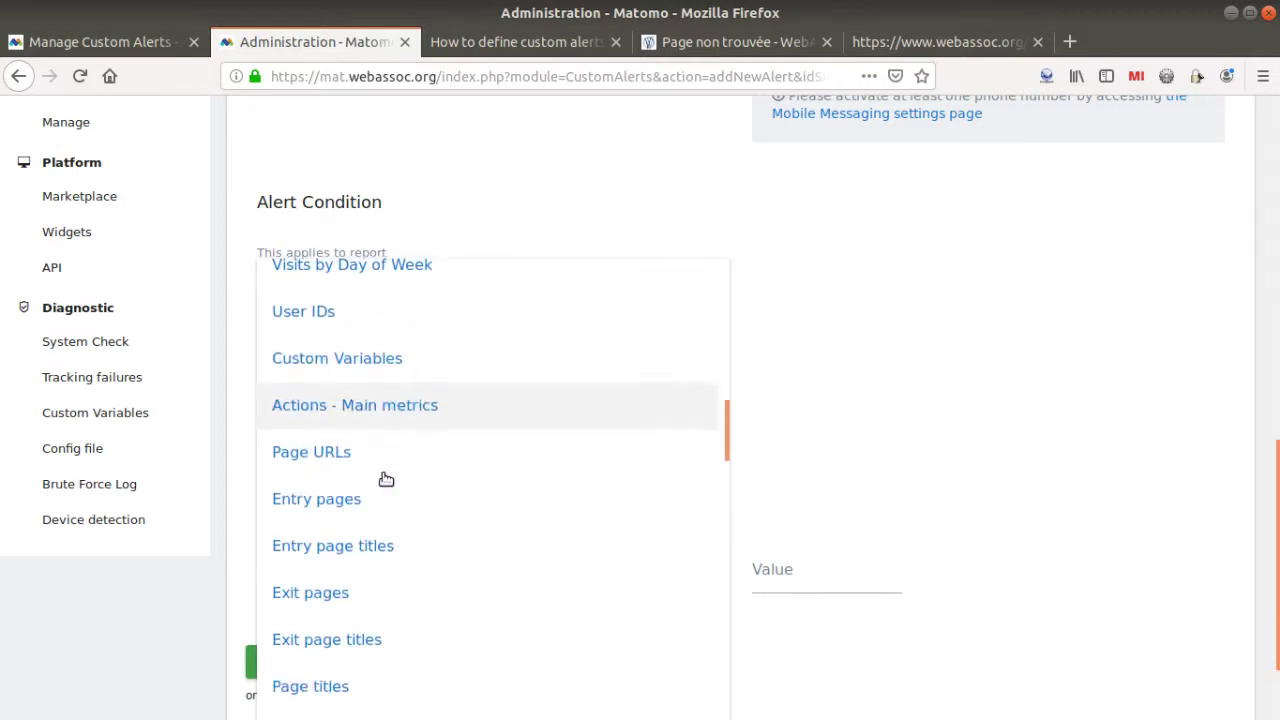
{"action": "scroll", "coordinate": [372, 489], "scroll_direction": "down", "scroll_amount": 12}
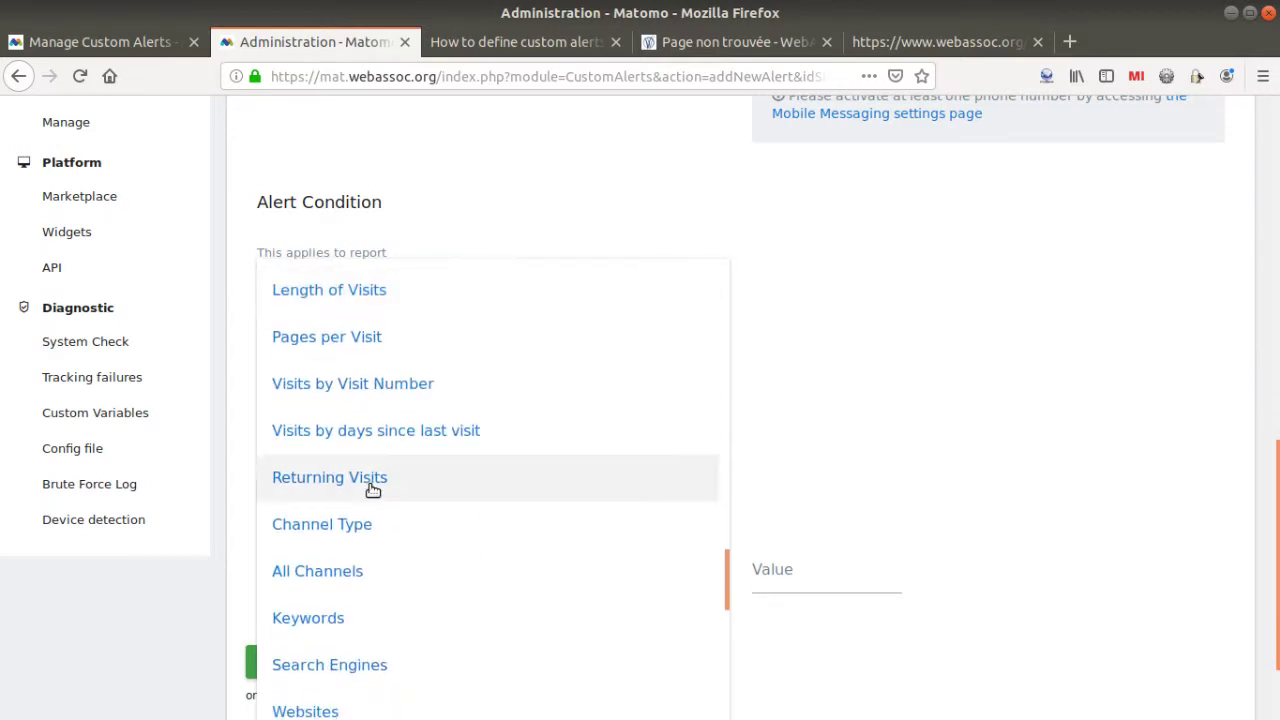
{"action": "left_click", "coordinate": [342, 378]}
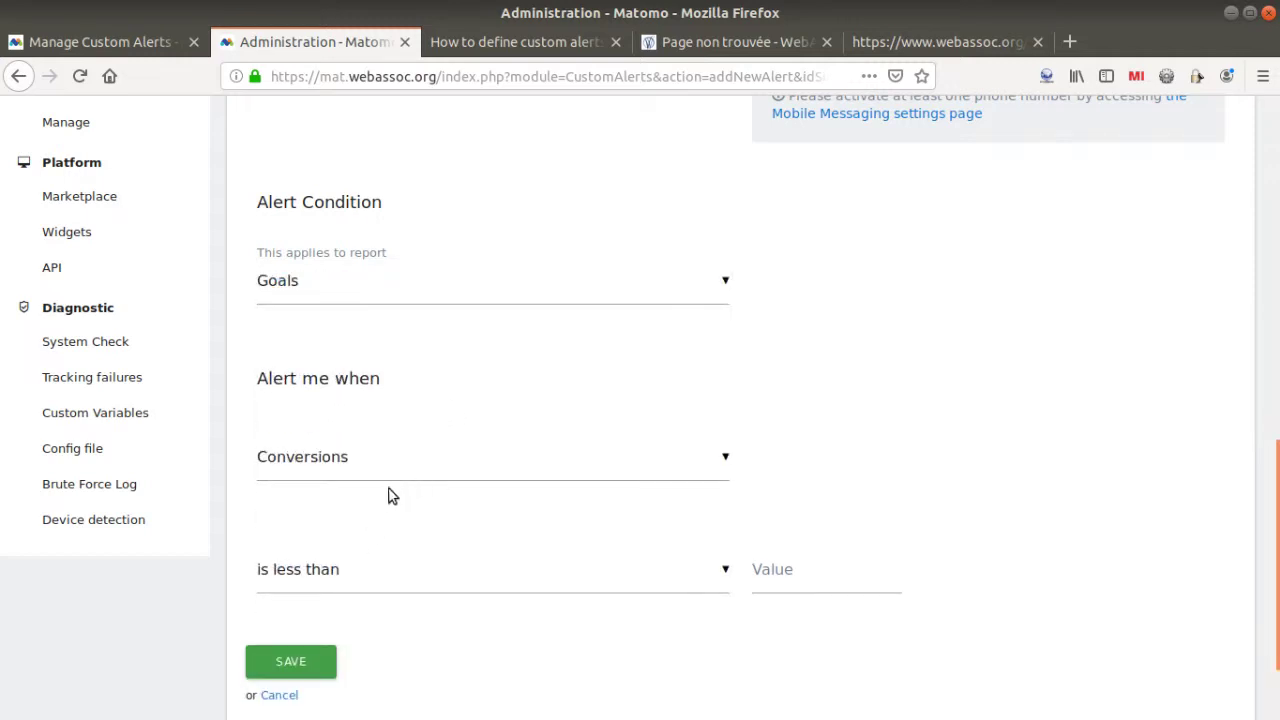
Step: Check the wiki's goal tracking condition and have the alert fire when conversions are less than 1
{"action": "left_click", "coordinate": [770, 582]}
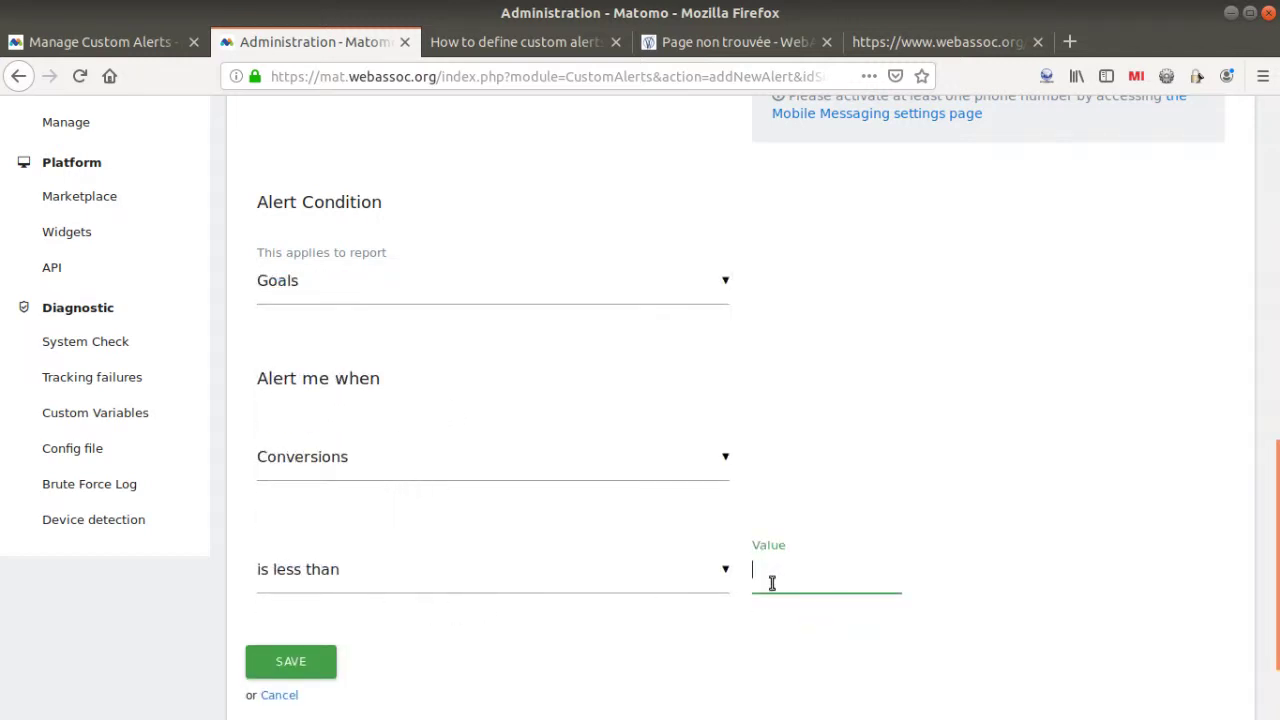
{"action": "left_click", "coordinate": [537, 42]}
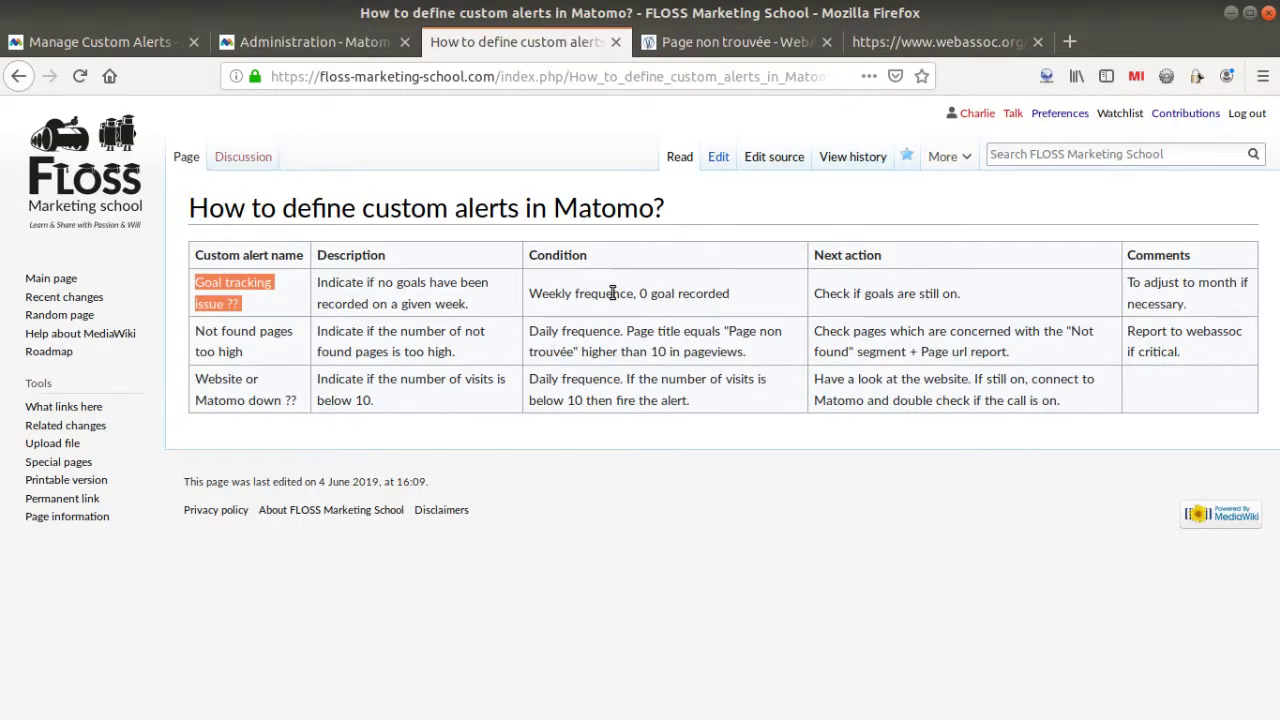
{"action": "left_click", "coordinate": [310, 42]}
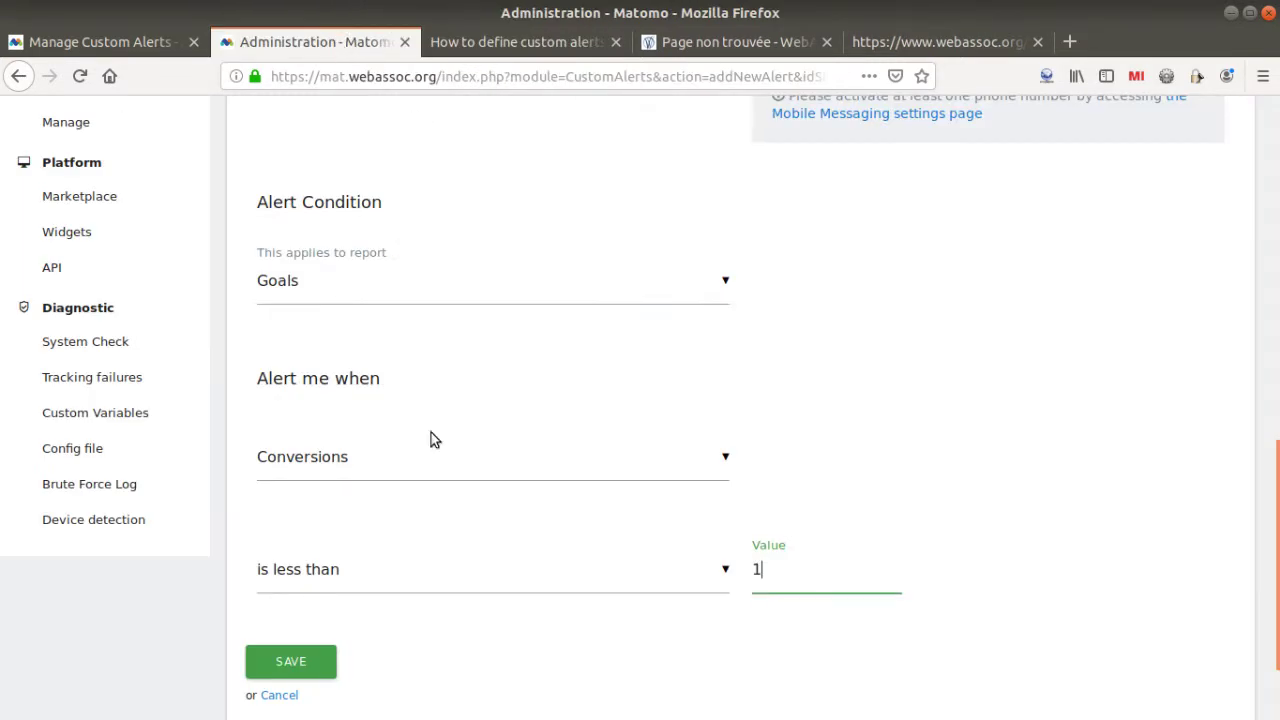
{"action": "left_click", "coordinate": [443, 569]}
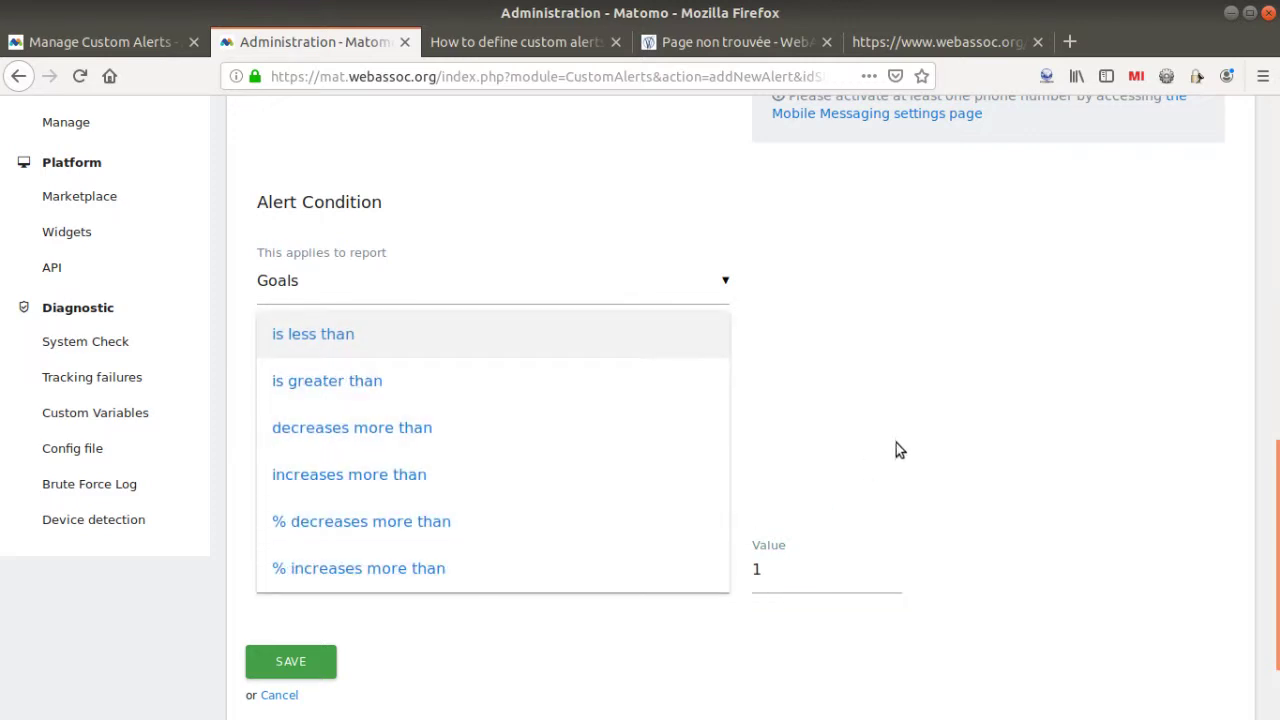
{"action": "left_click", "coordinate": [929, 410]}
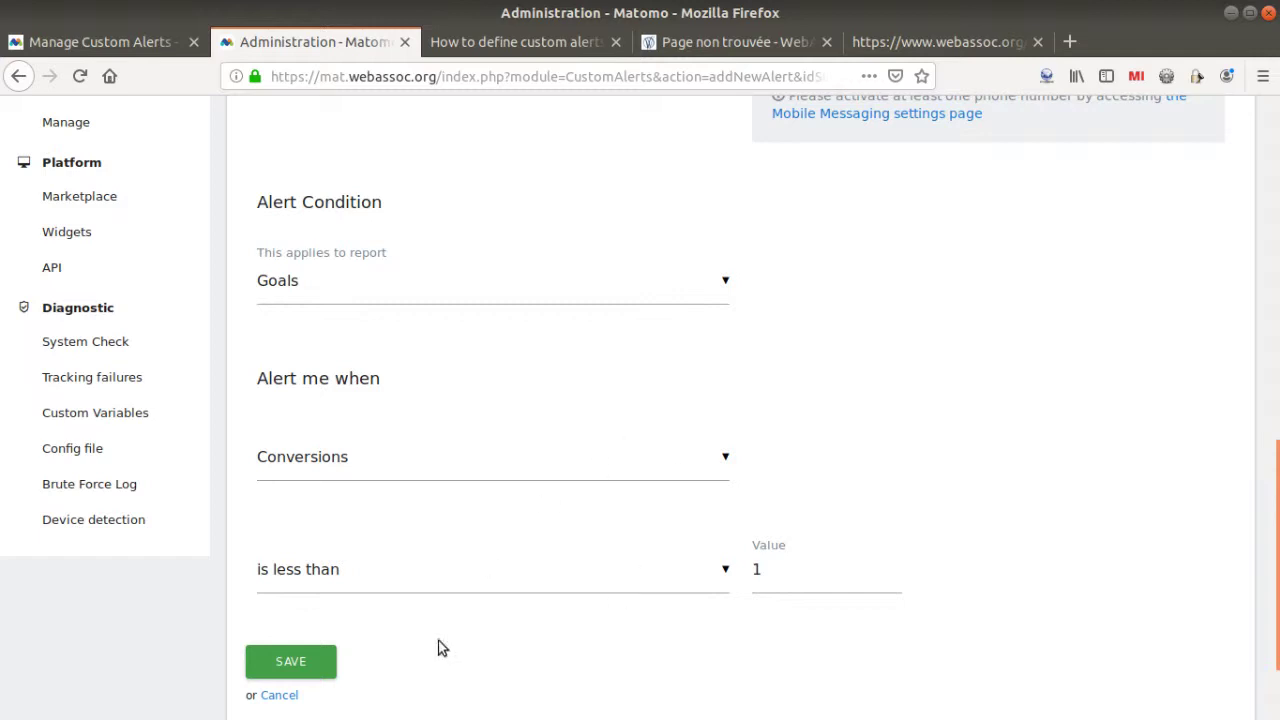
Step: Review the goal tracking alert's settings and save the alert
{"action": "scroll", "coordinate": [543, 618], "scroll_direction": "up", "scroll_amount": 5}
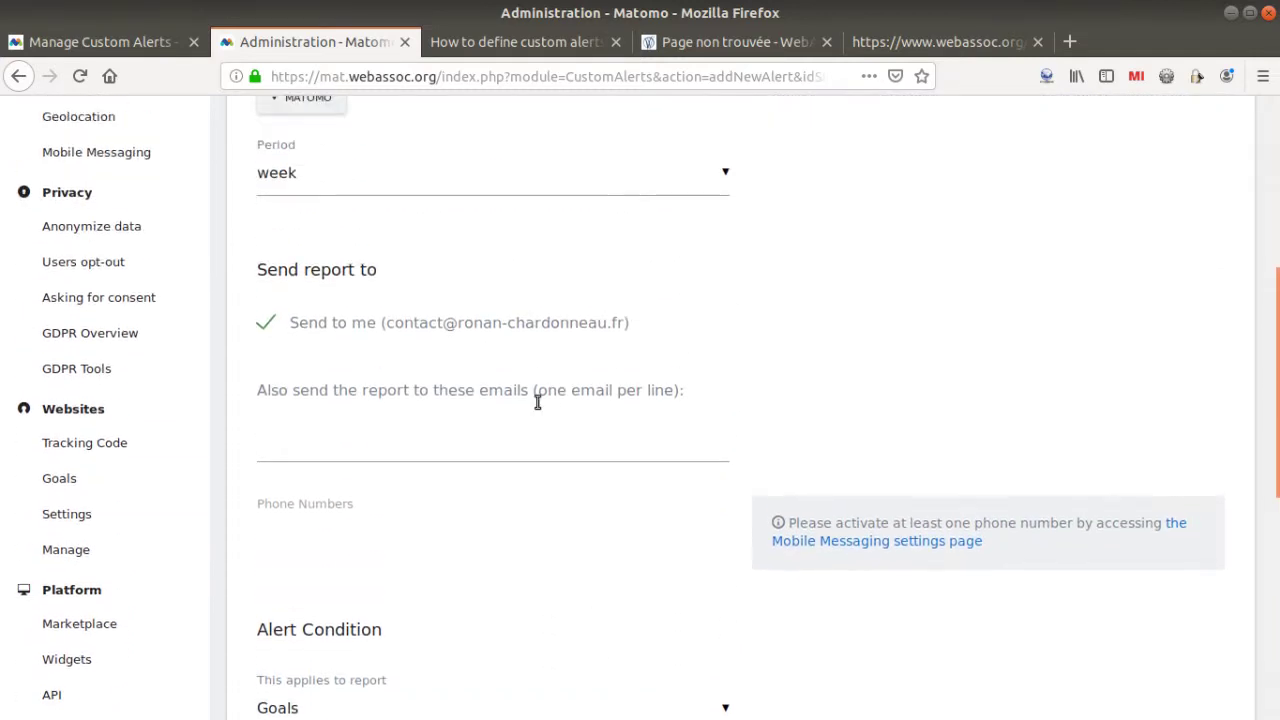
{"action": "scroll", "coordinate": [536, 404], "scroll_direction": "up", "scroll_amount": 3}
{"action": "scroll", "coordinate": [535, 405], "scroll_direction": "down", "scroll_amount": 9}
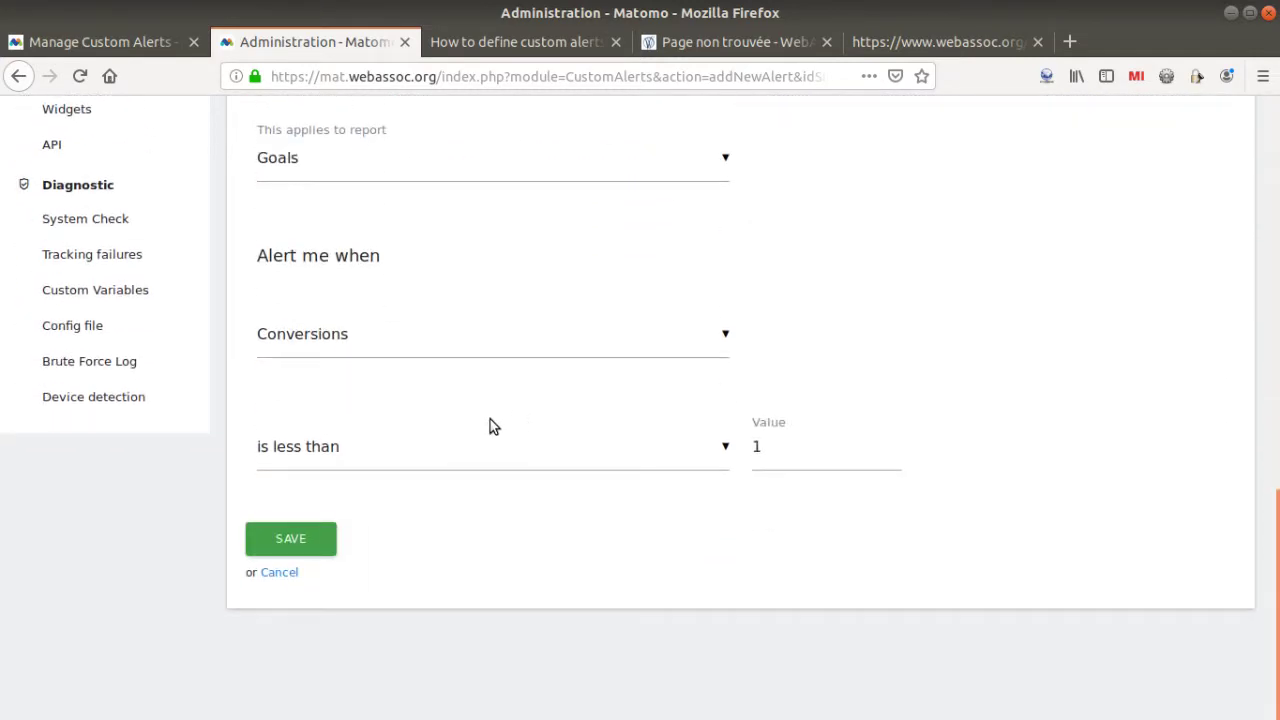
{"action": "left_click", "coordinate": [293, 548]}
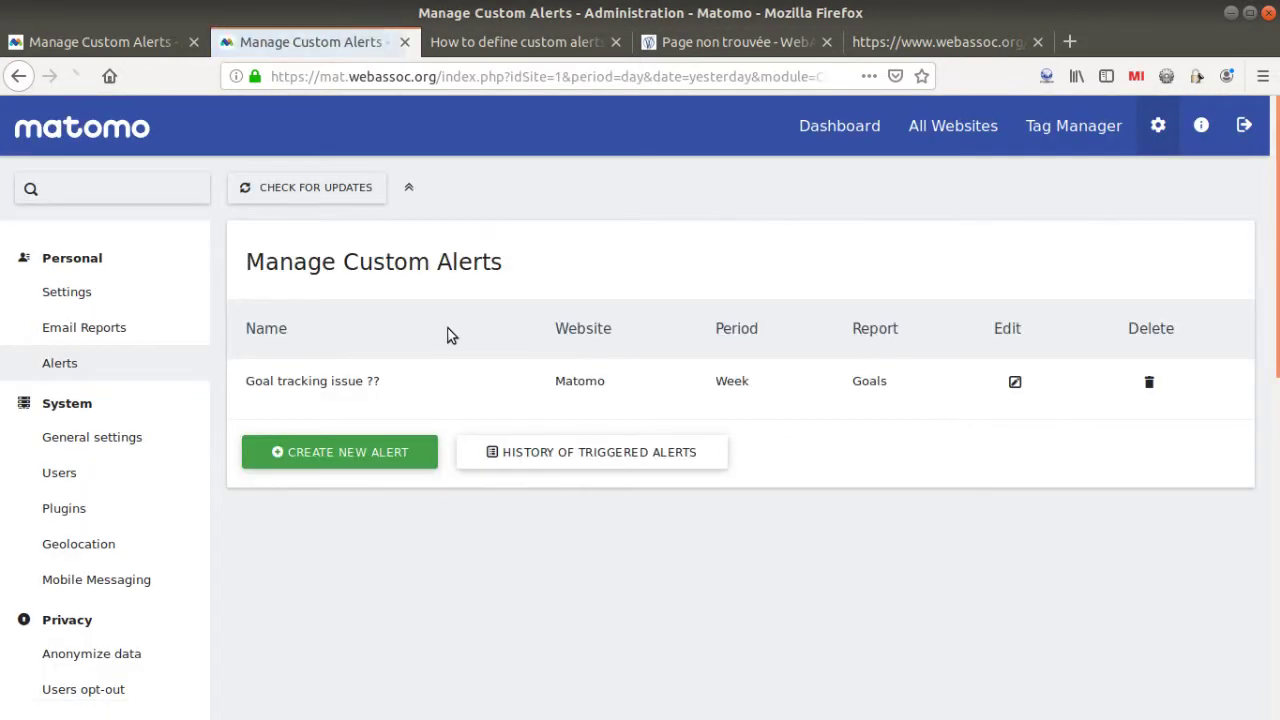
Step: Start a second custom alert named "Not found pages too high", copying the name from the wiki table
{"action": "left_click", "coordinate": [560, 50]}
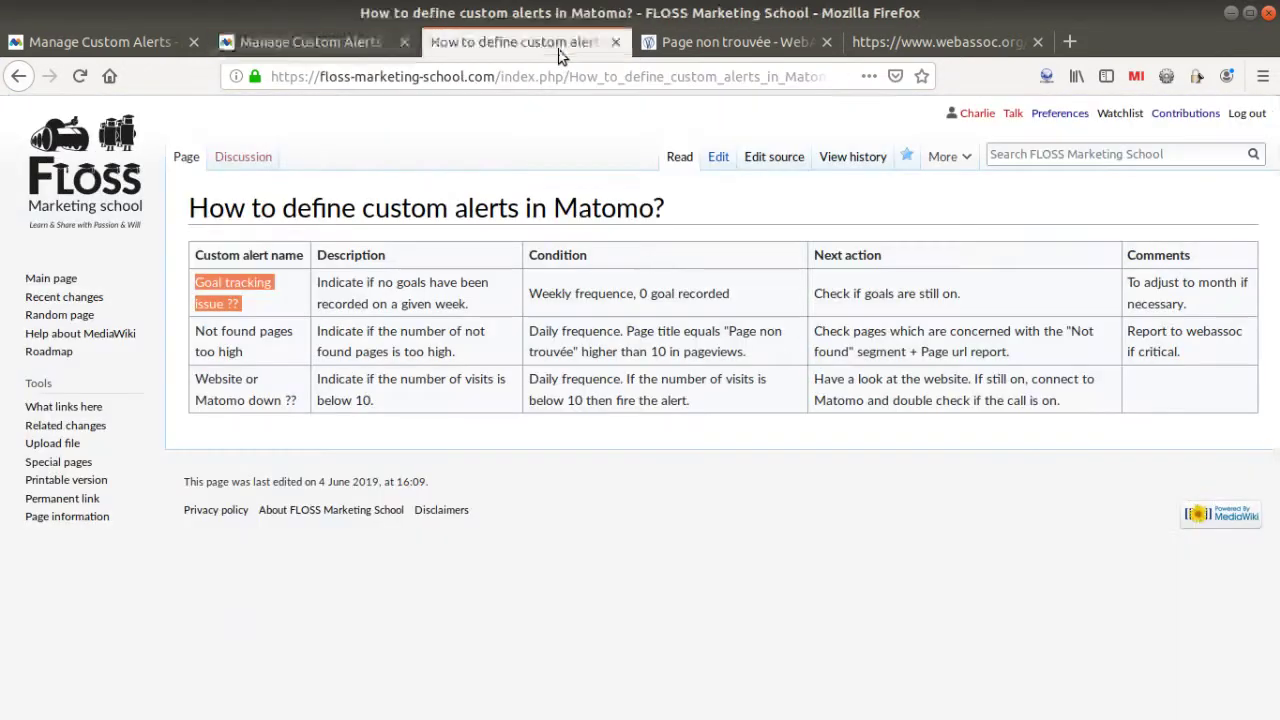
{"action": "left_click_drag", "start_coordinate": [262, 362], "coordinate": [184, 334]}
{"action": "key", "text": "ctrl+c"}
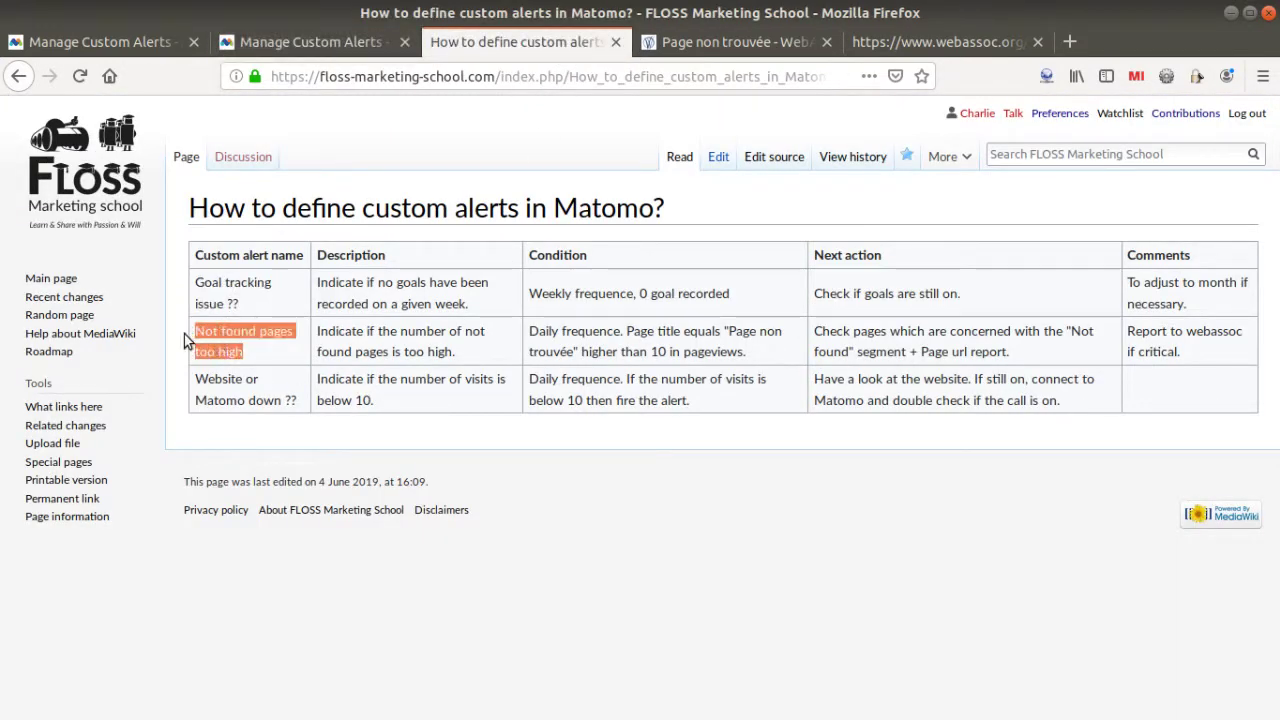
{"action": "left_click", "coordinate": [290, 44]}
{"action": "left_click", "coordinate": [349, 458]}
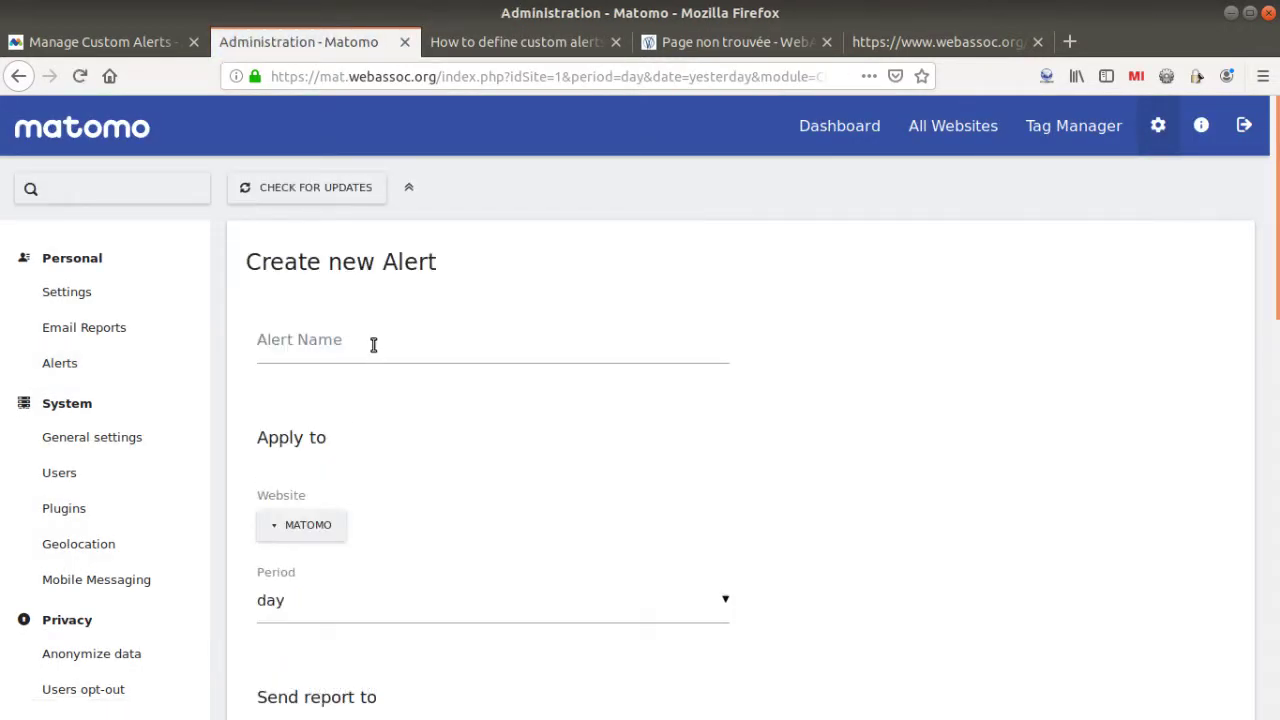
{"action": "left_click", "coordinate": [375, 344]}
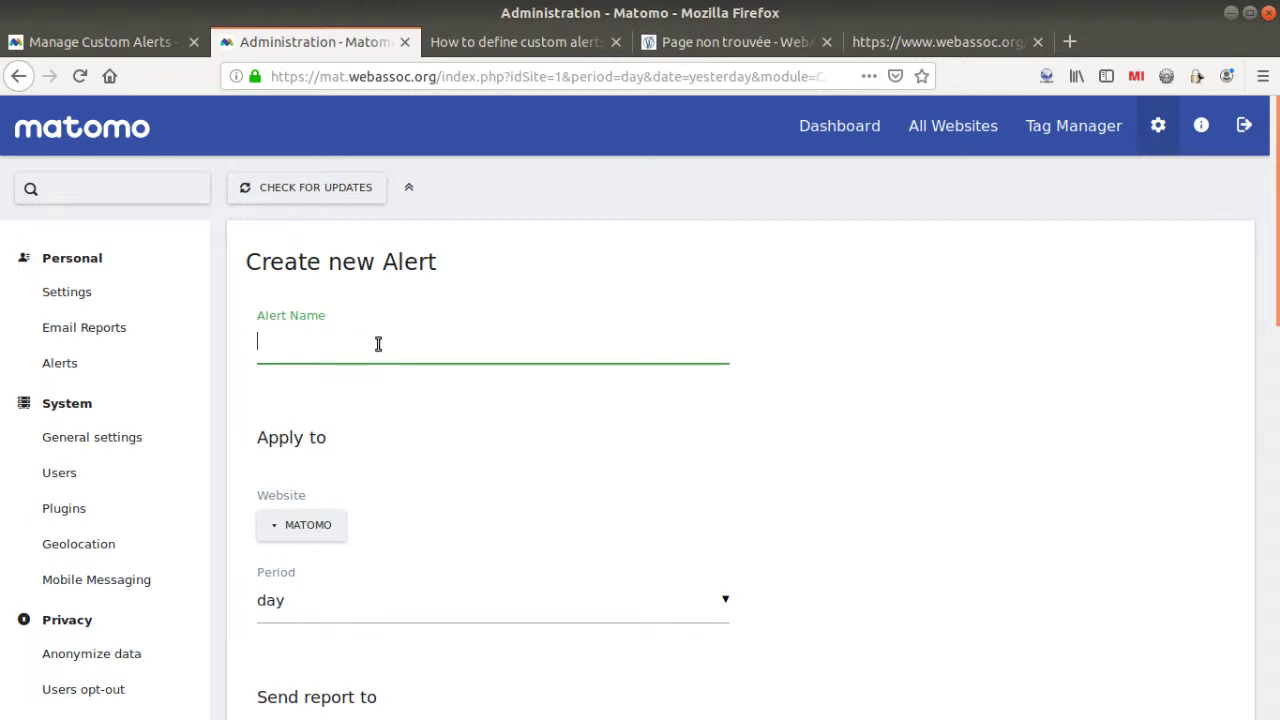
{"action": "key", "text": "ctrl+v"}
Step: Have the not-found pages alert's report sent to your own e-mail address
{"action": "scroll", "coordinate": [460, 450], "scroll_direction": "down", "scroll_amount": 4}
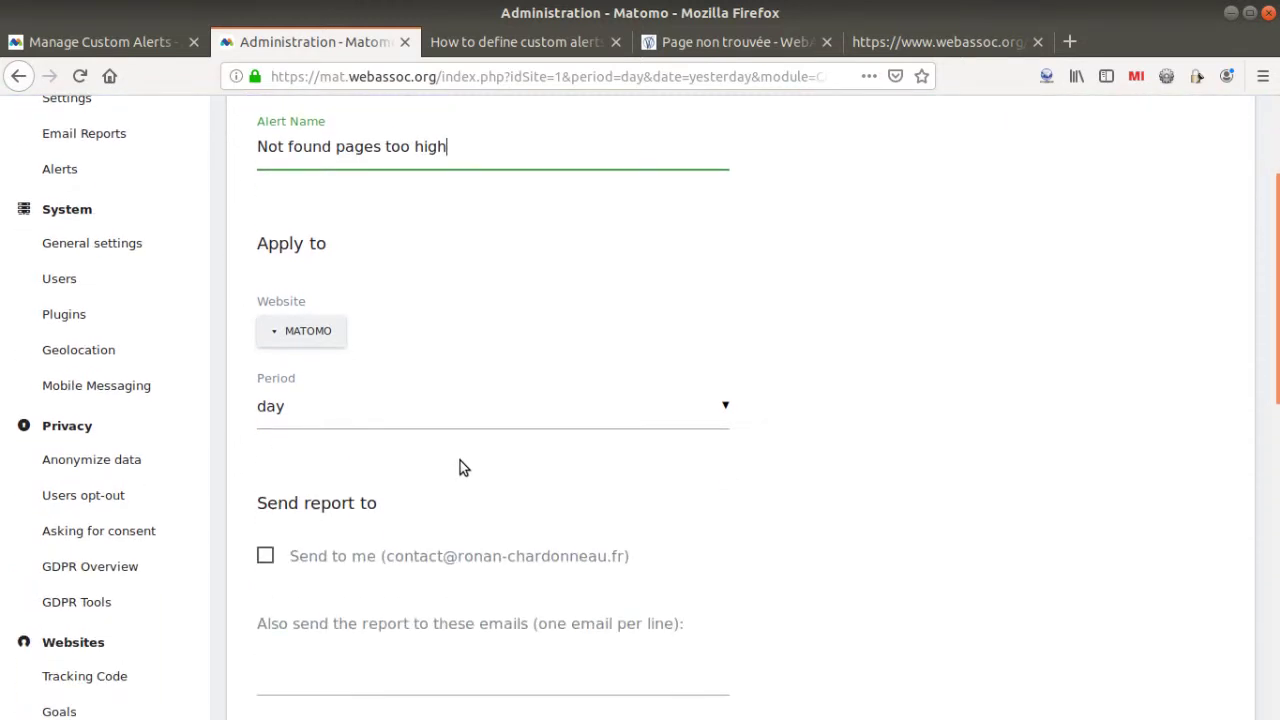
{"action": "scroll", "coordinate": [406, 474], "scroll_direction": "down", "scroll_amount": 4}
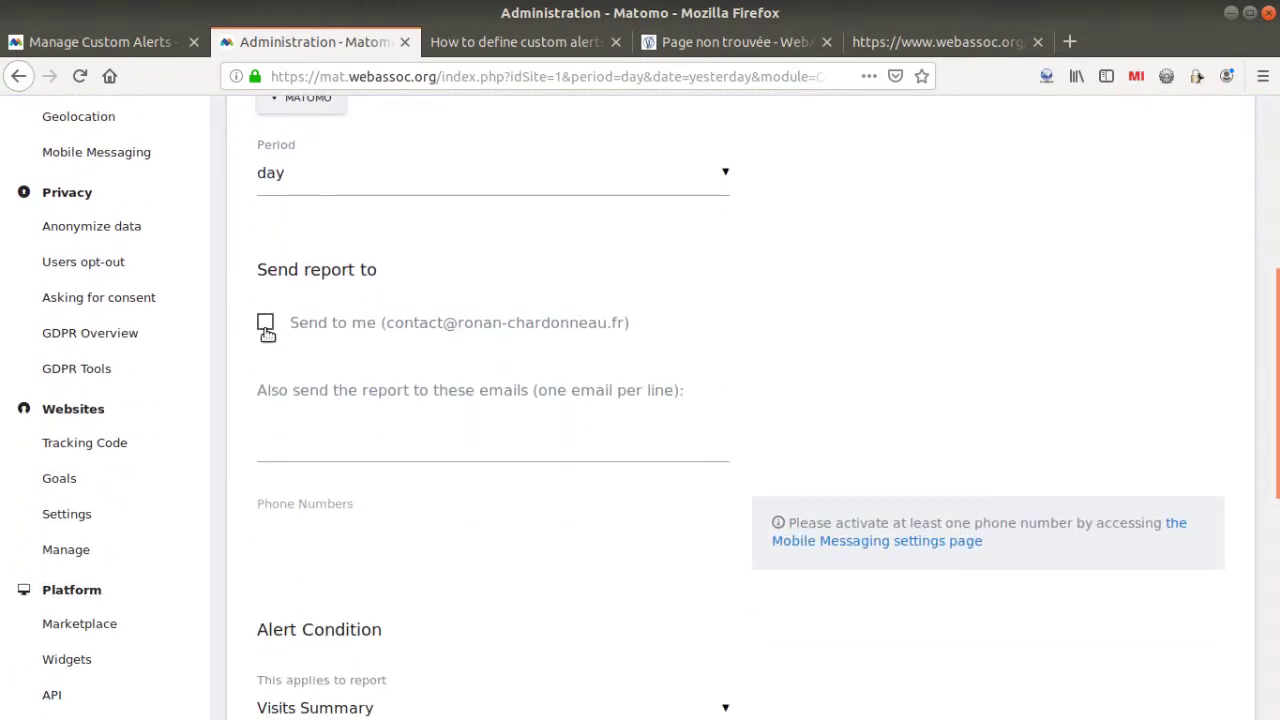
{"action": "left_click", "coordinate": [266, 324]}
Step: Apply the not-found pages alert's condition to the Page titles report
{"action": "scroll", "coordinate": [352, 494], "scroll_direction": "down", "scroll_amount": 5}
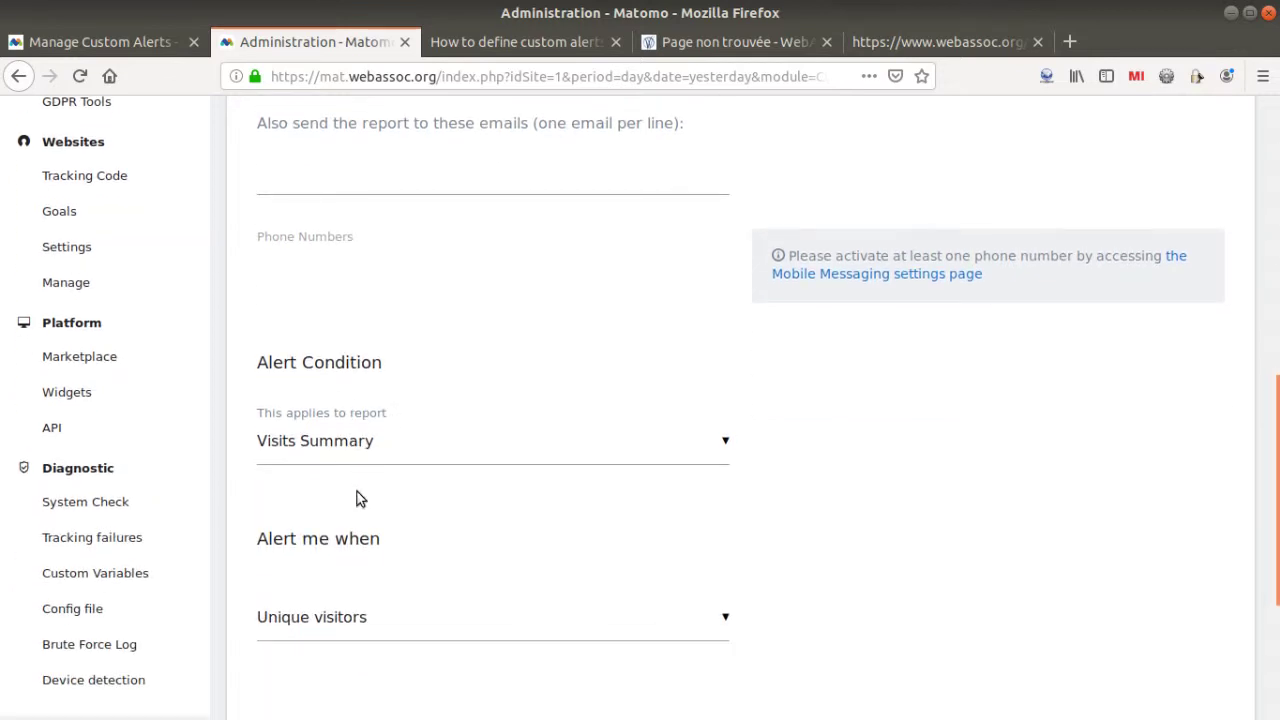
{"action": "left_click", "coordinate": [411, 450]}
{"action": "scroll", "coordinate": [428, 530], "scroll_direction": "down", "scroll_amount": 12}
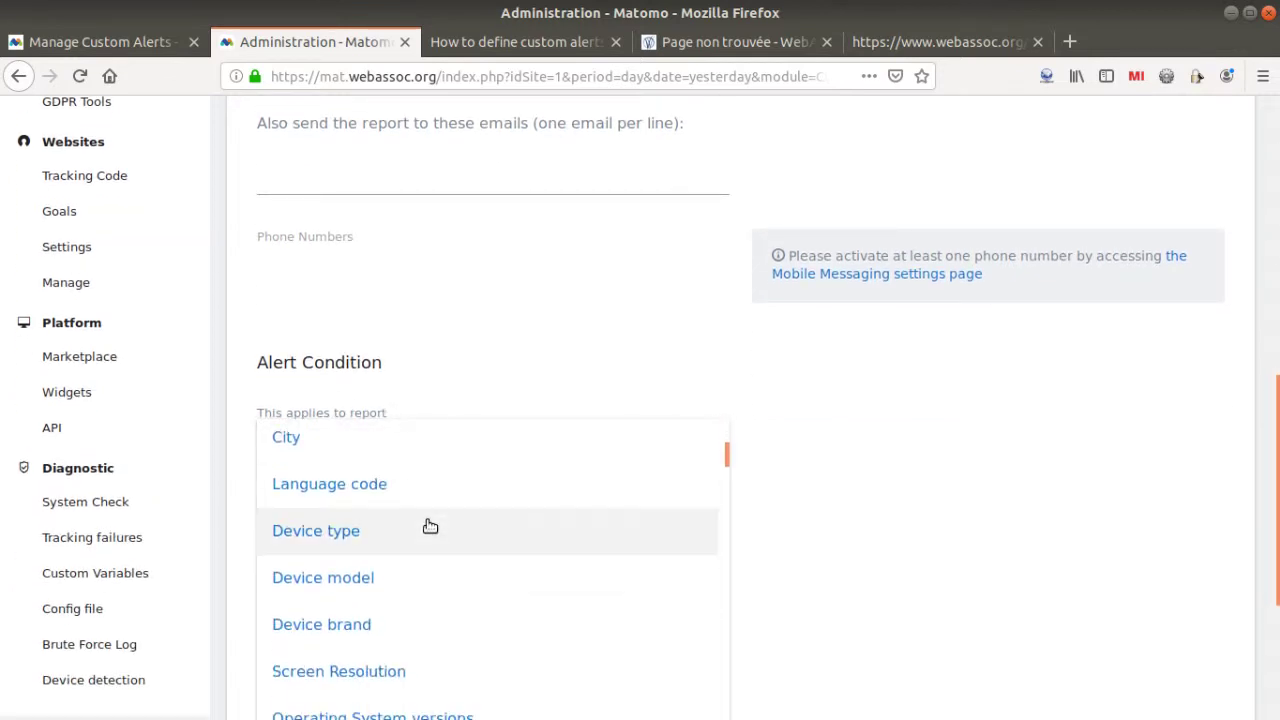
{"action": "scroll", "coordinate": [424, 550], "scroll_direction": "down", "scroll_amount": 8}
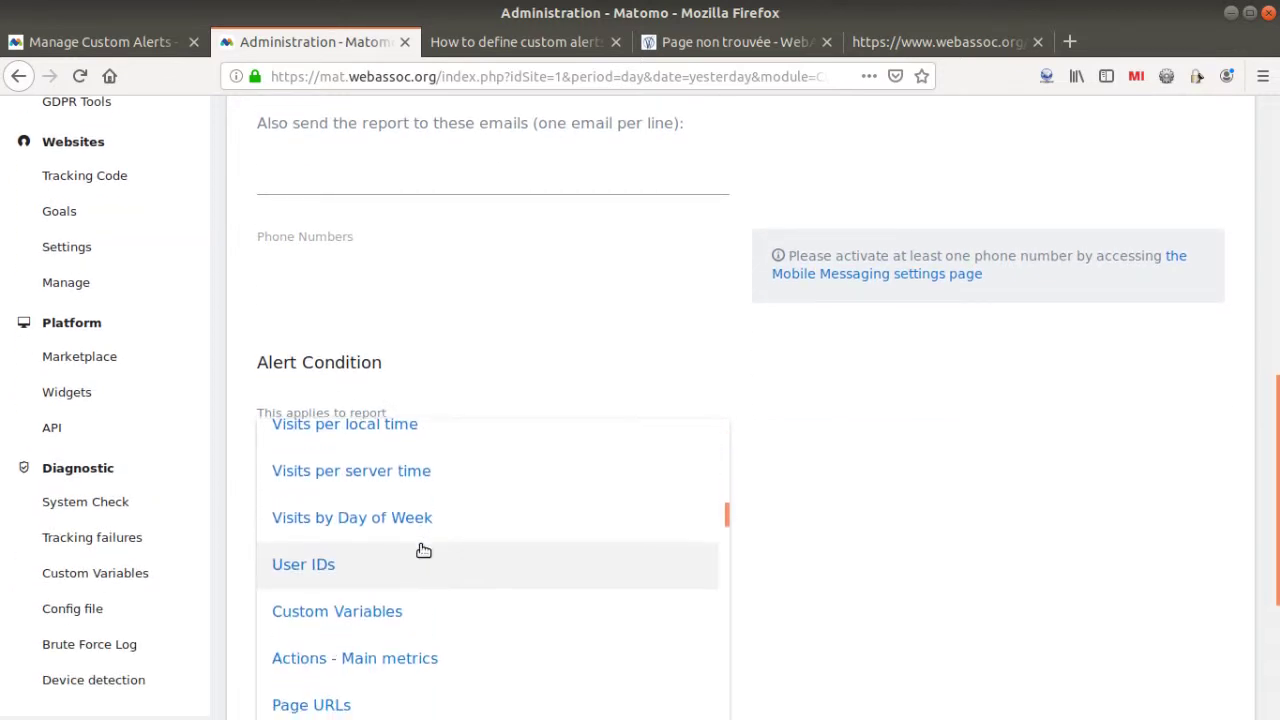
{"action": "scroll", "coordinate": [397, 510], "scroll_direction": "up", "scroll_amount": 4}
{"action": "scroll", "coordinate": [395, 515], "scroll_direction": "down", "scroll_amount": 5}
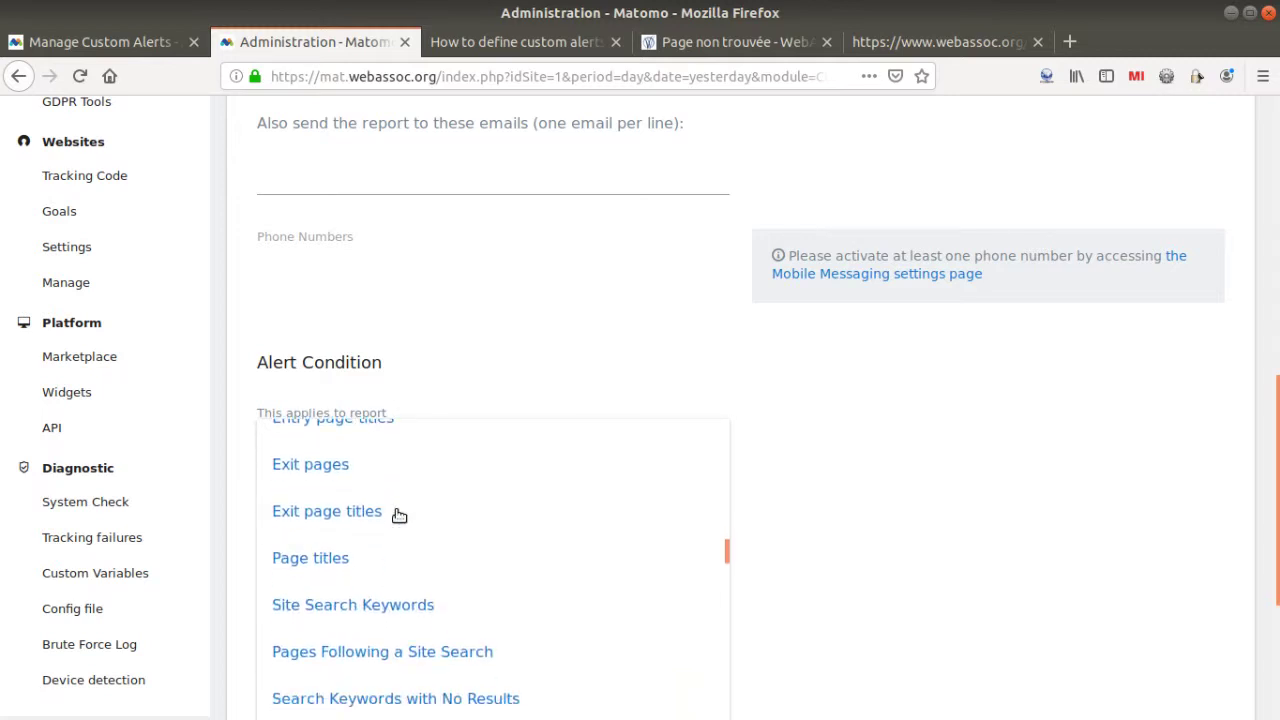
{"action": "left_click", "coordinate": [366, 558]}
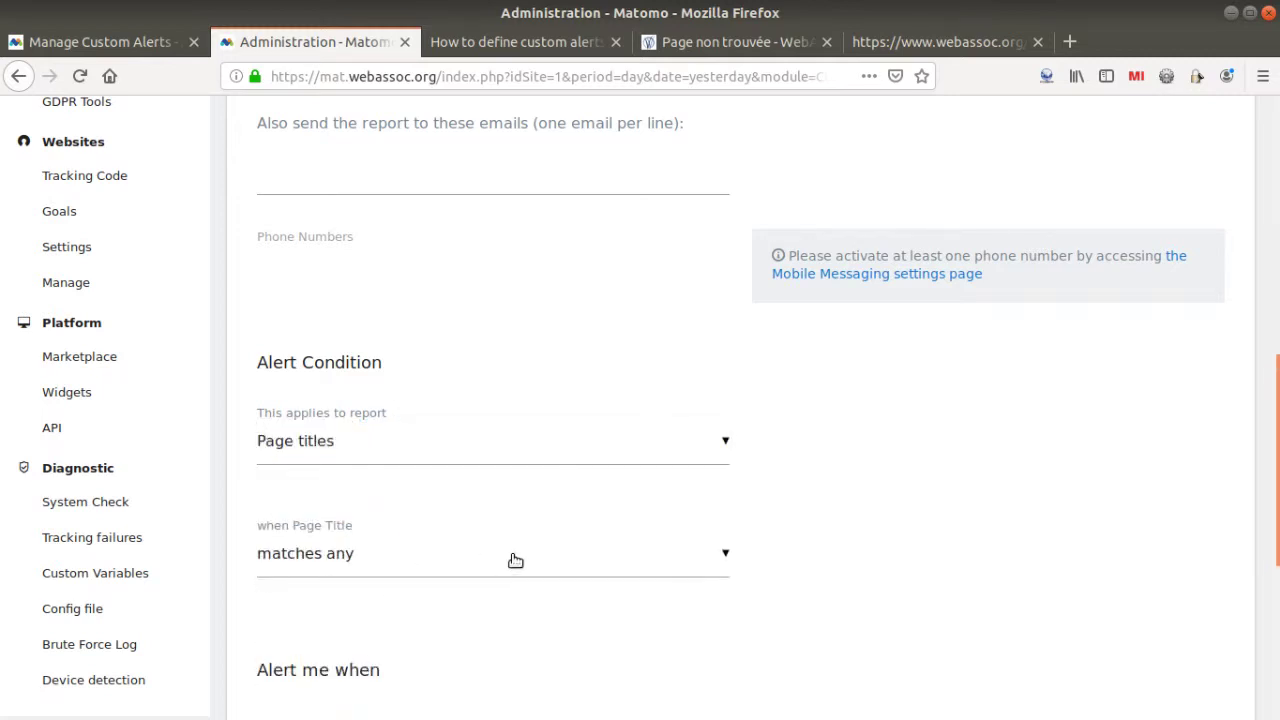
{"action": "scroll", "coordinate": [588, 488], "scroll_direction": "down", "scroll_amount": 4}
{"action": "left_click", "coordinate": [484, 349]}
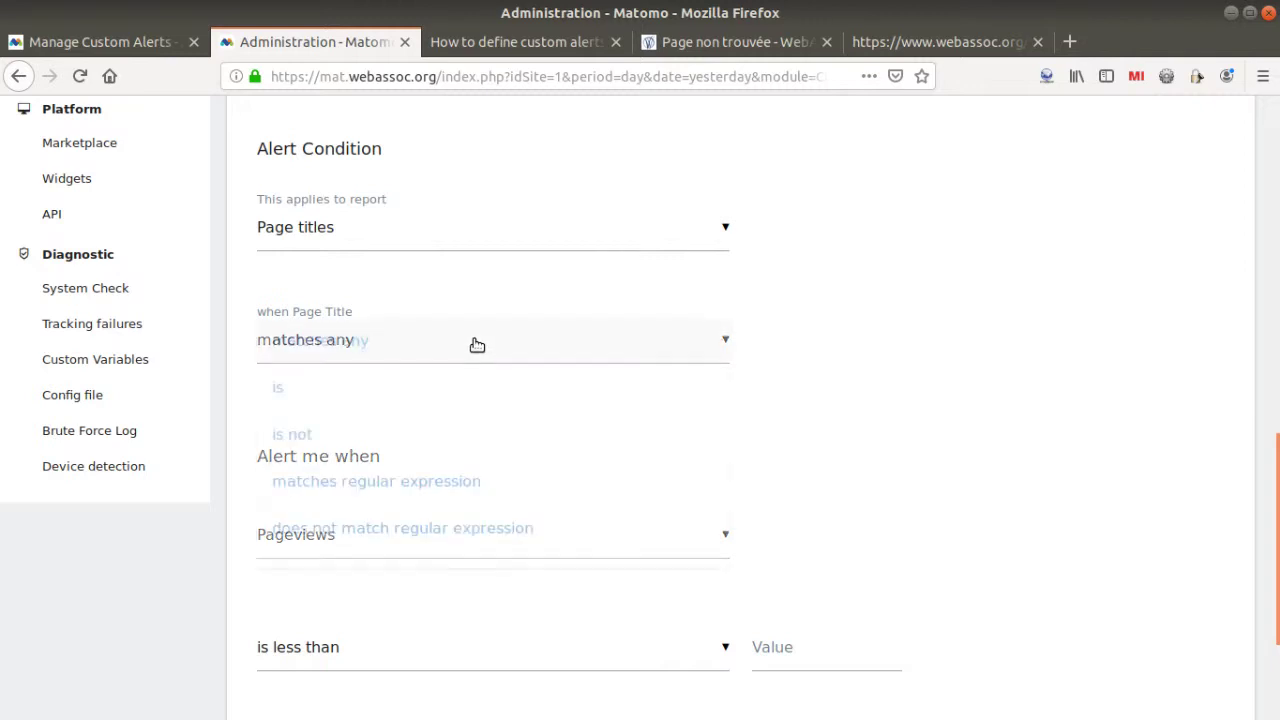
{"action": "left_click", "coordinate": [431, 398]}
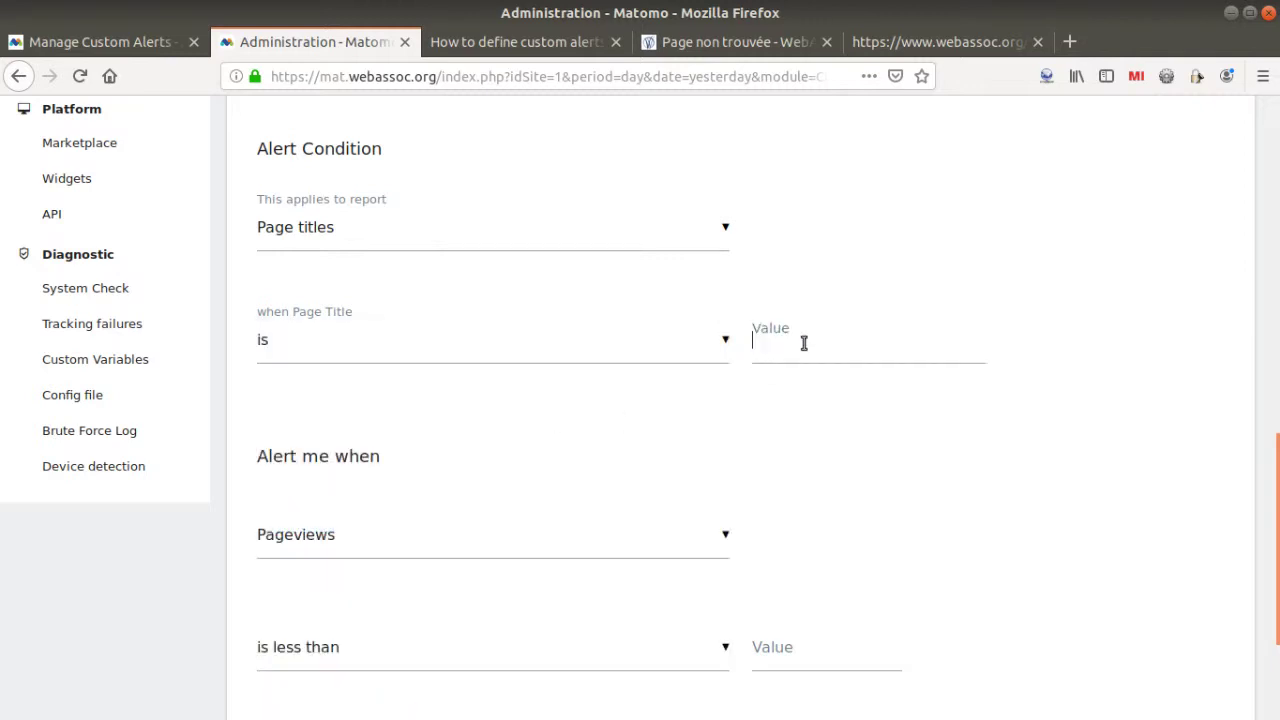
{"action": "left_click", "coordinate": [803, 340]}
Step: Set the Page Title comparison of the alert condition to "contains"
{"action": "left_click", "coordinate": [360, 342]}
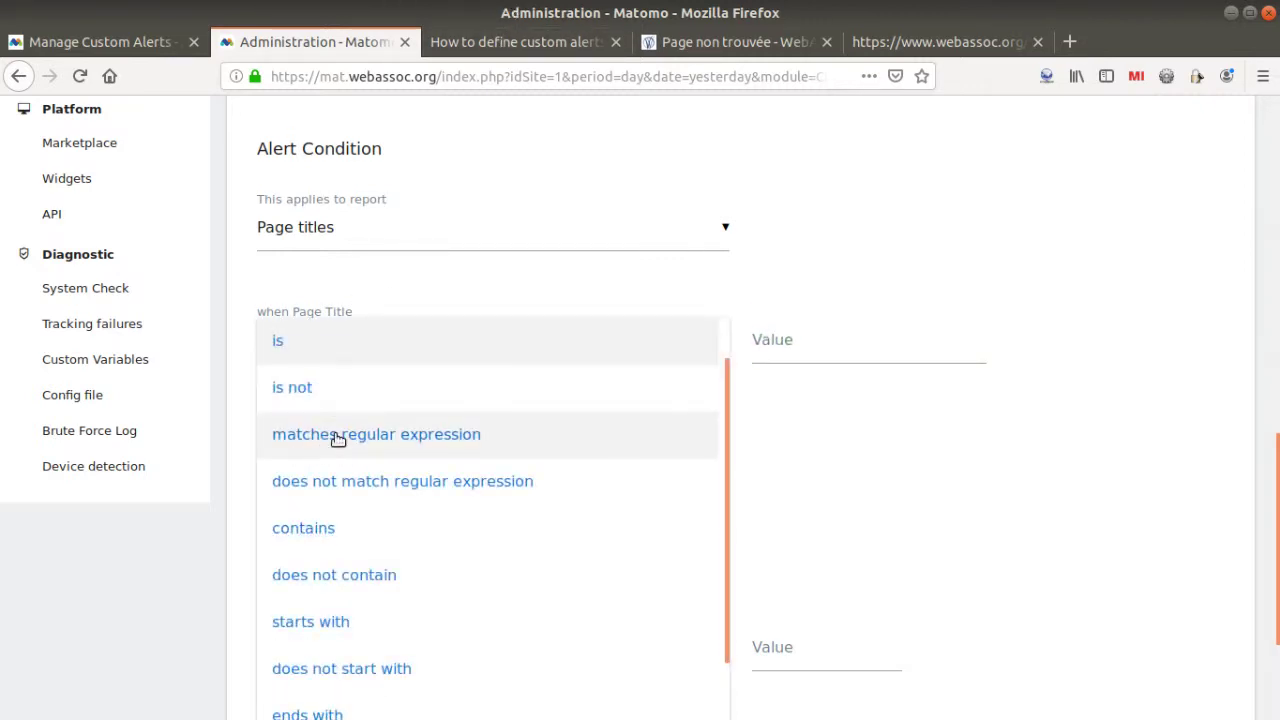
{"action": "scroll", "coordinate": [340, 580], "scroll_direction": "down", "scroll_amount": 1}
{"action": "scroll", "coordinate": [345, 583], "scroll_direction": "up", "scroll_amount": 2}
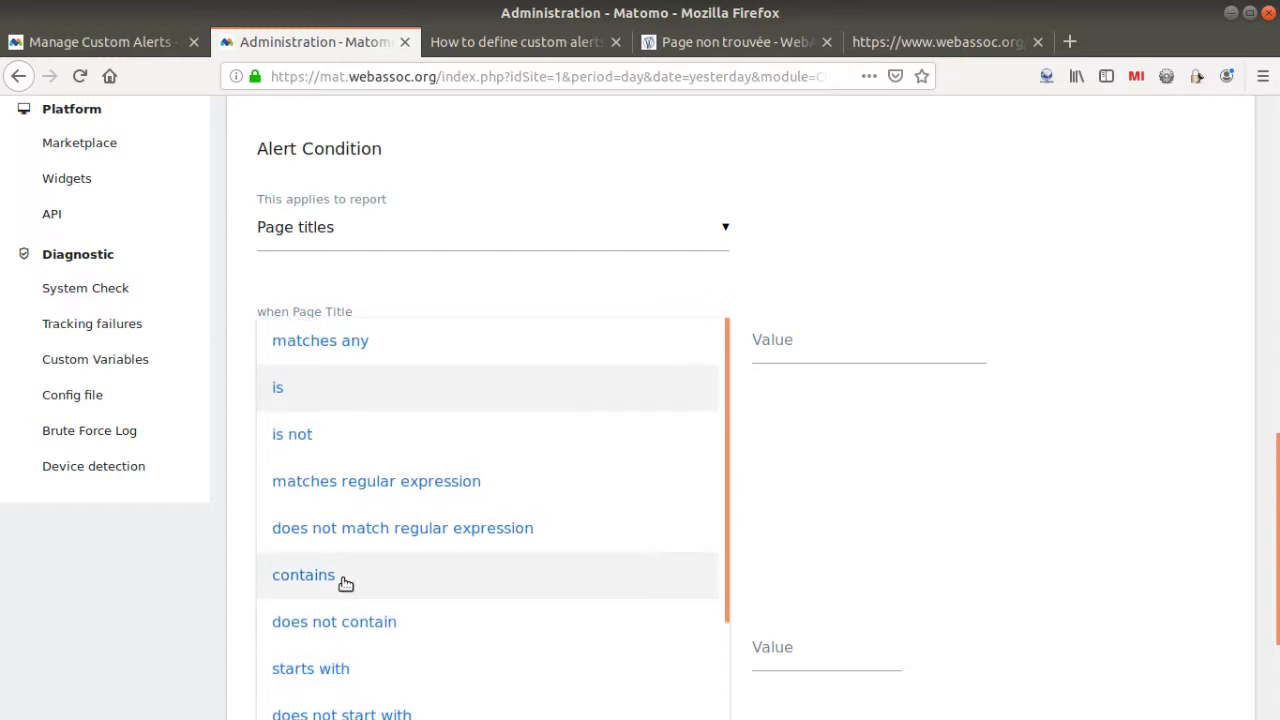
{"action": "left_click", "coordinate": [346, 583]}
Step: Enter "Page non trouvée" as the page title value, copying the text from the wiki's condition for not-found pages
{"action": "left_click", "coordinate": [801, 335]}
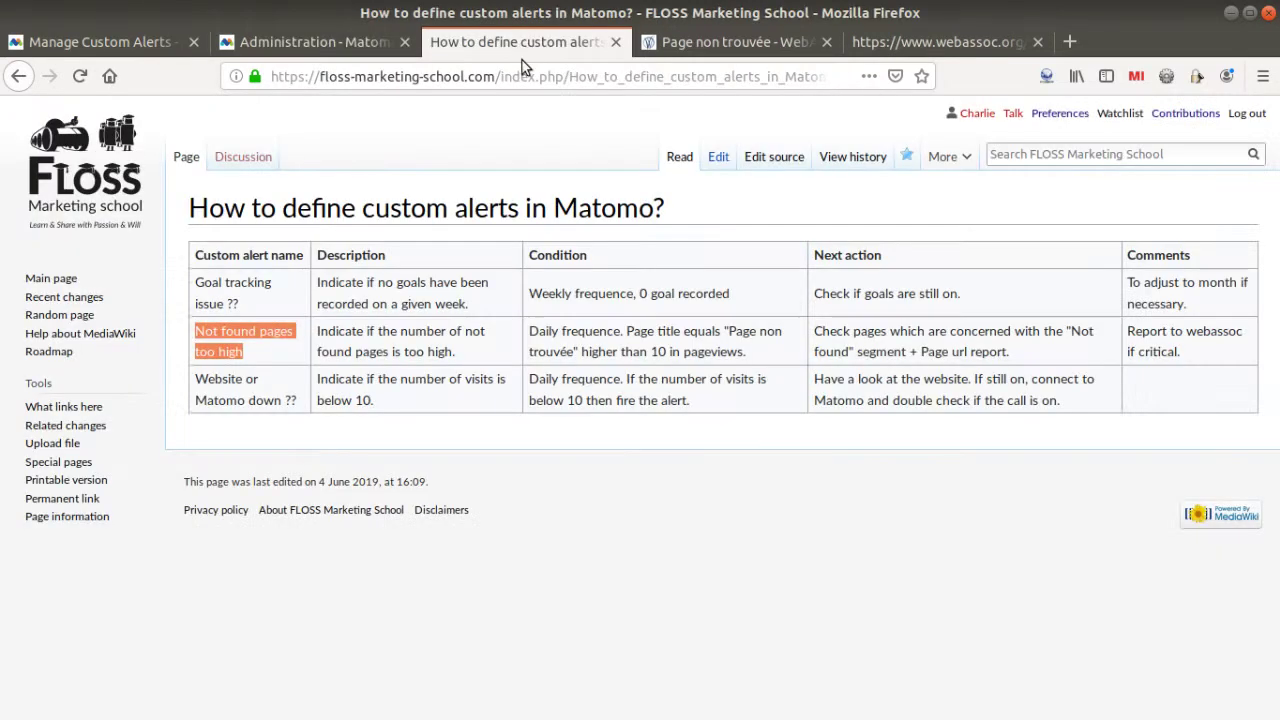
{"action": "left_click", "coordinate": [525, 44]}
{"action": "left_click_drag", "start_coordinate": [729, 331], "coordinate": [583, 347]}
{"action": "key", "text": "ctrl+c"}
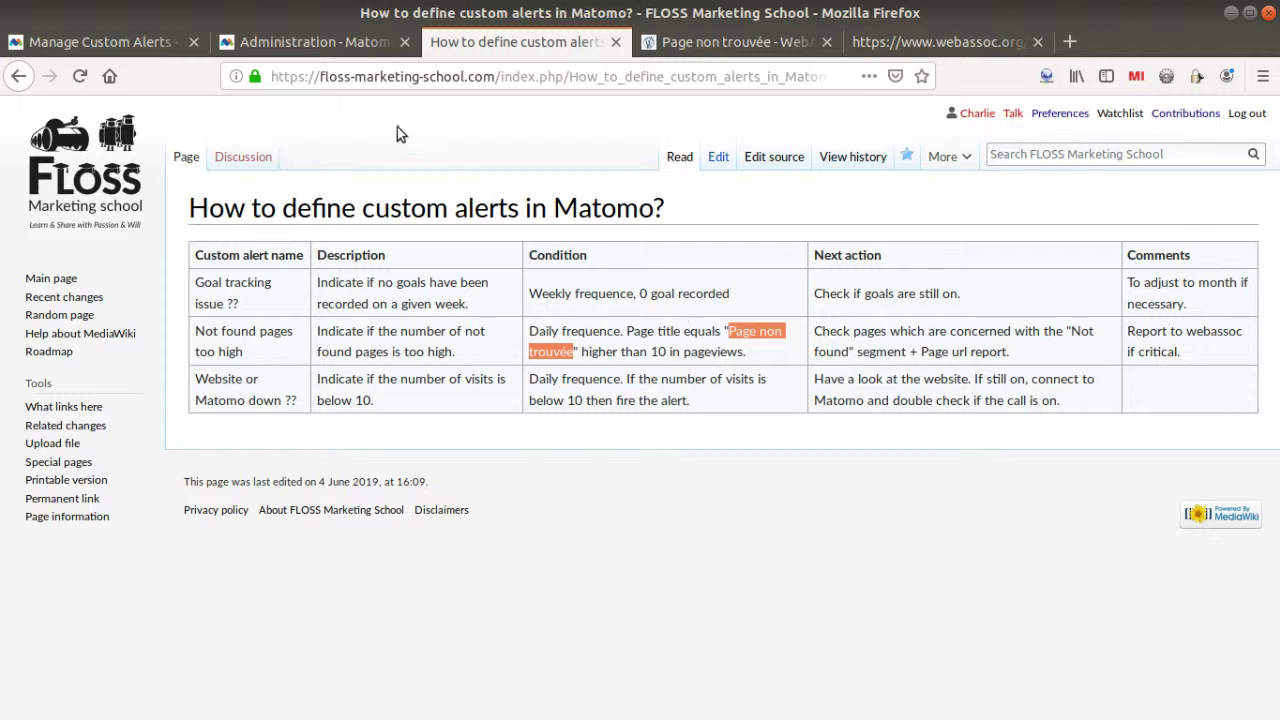
{"action": "left_click", "coordinate": [345, 42]}
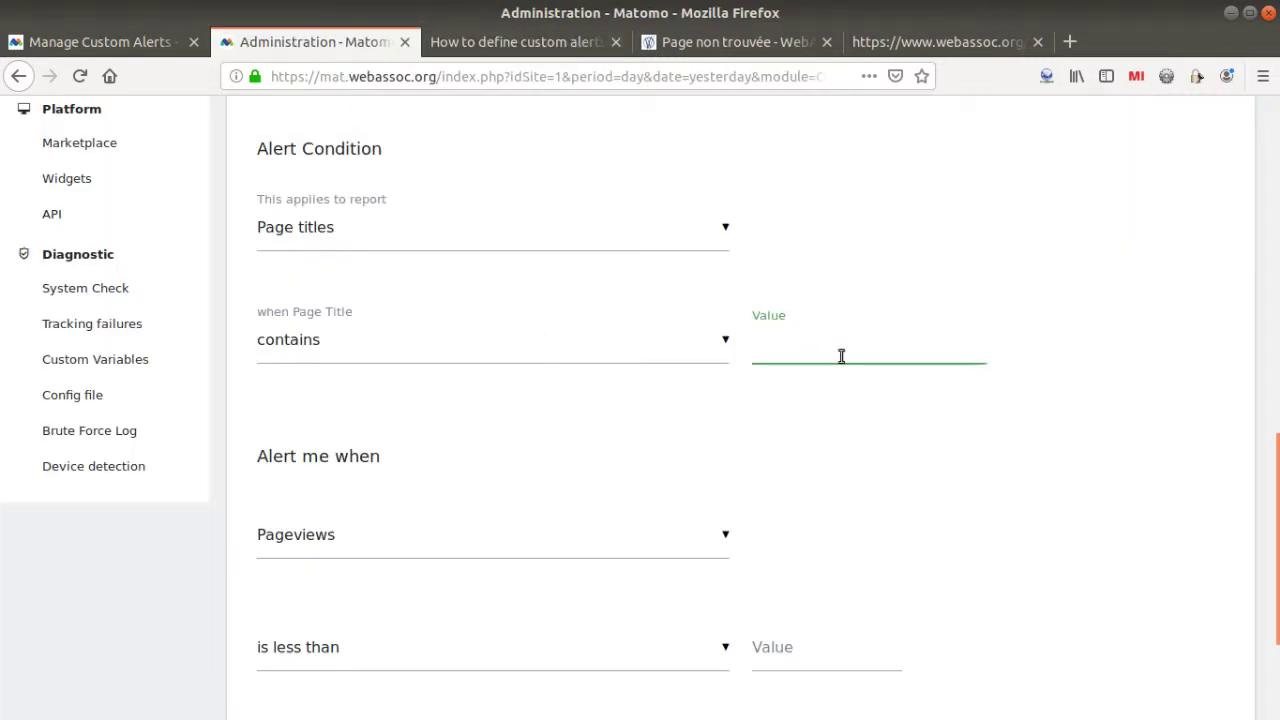
{"action": "key", "text": "ctrl+v"}
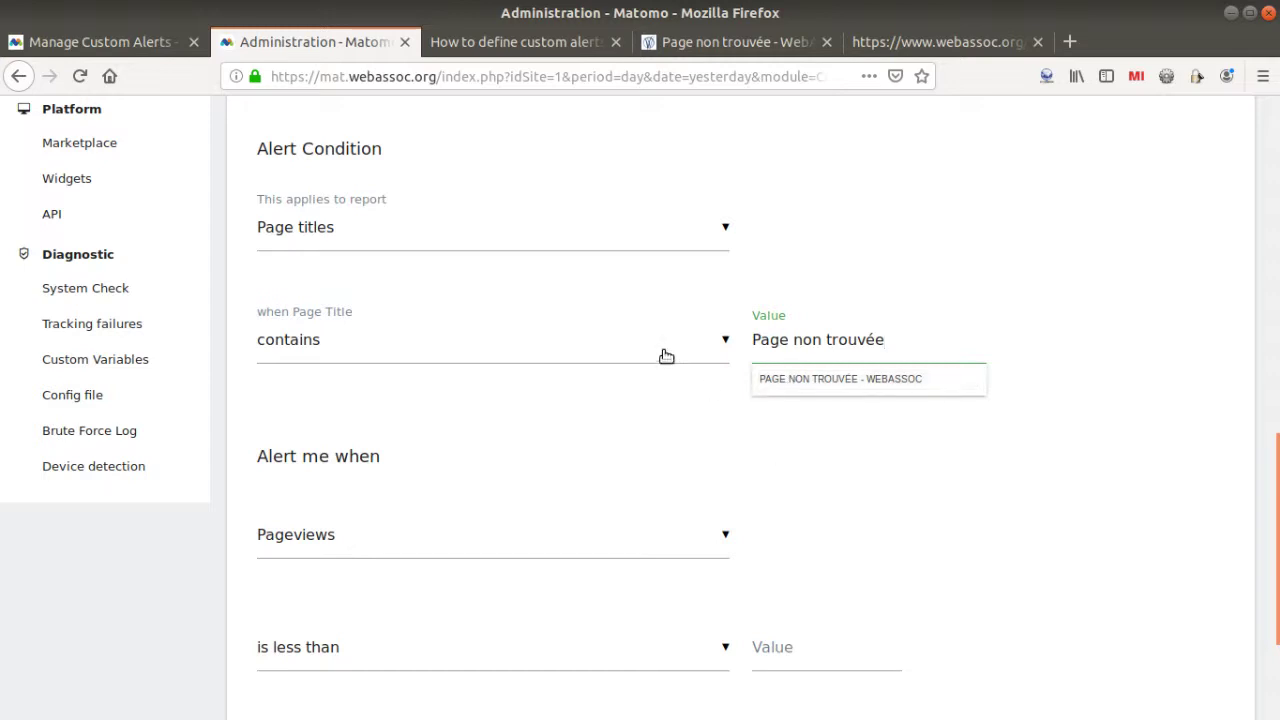
Step: Set the not-found pages alert to fire when Pageviews is greater than 10, following the wiki's condition, and save the alert
{"action": "left_click", "coordinate": [823, 450]}
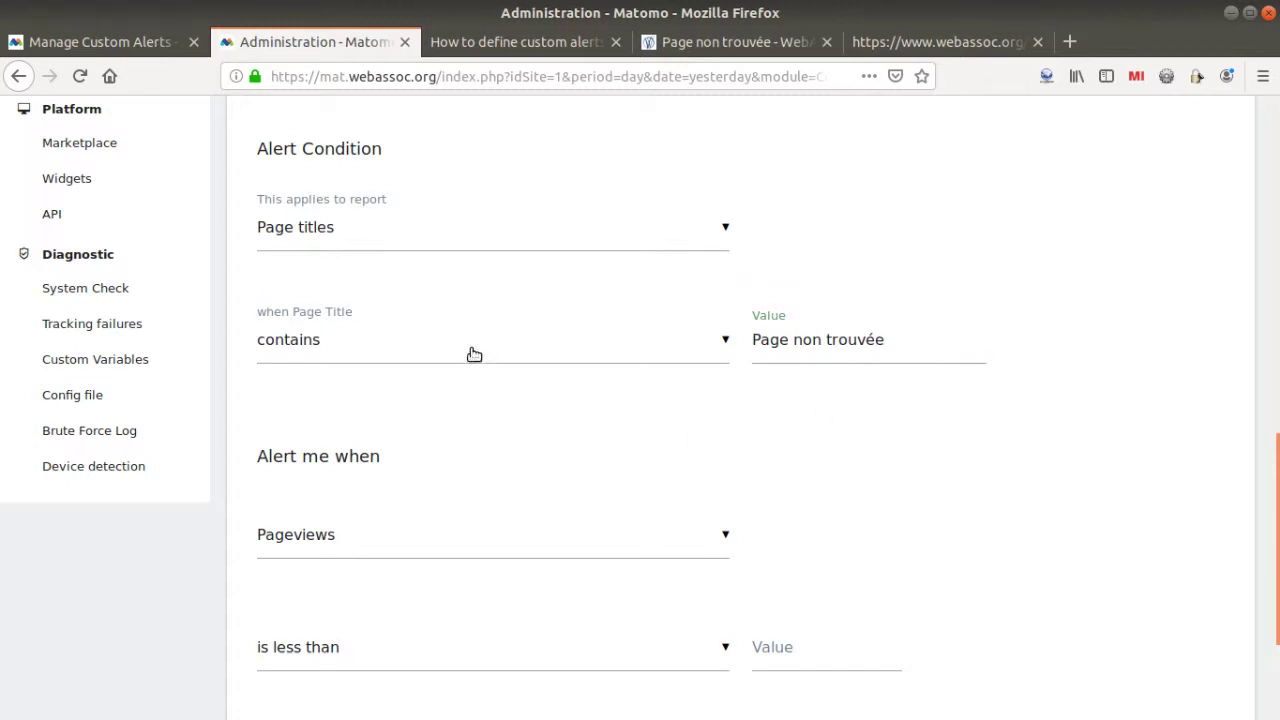
{"action": "scroll", "coordinate": [802, 410], "scroll_direction": "down", "scroll_amount": 3}
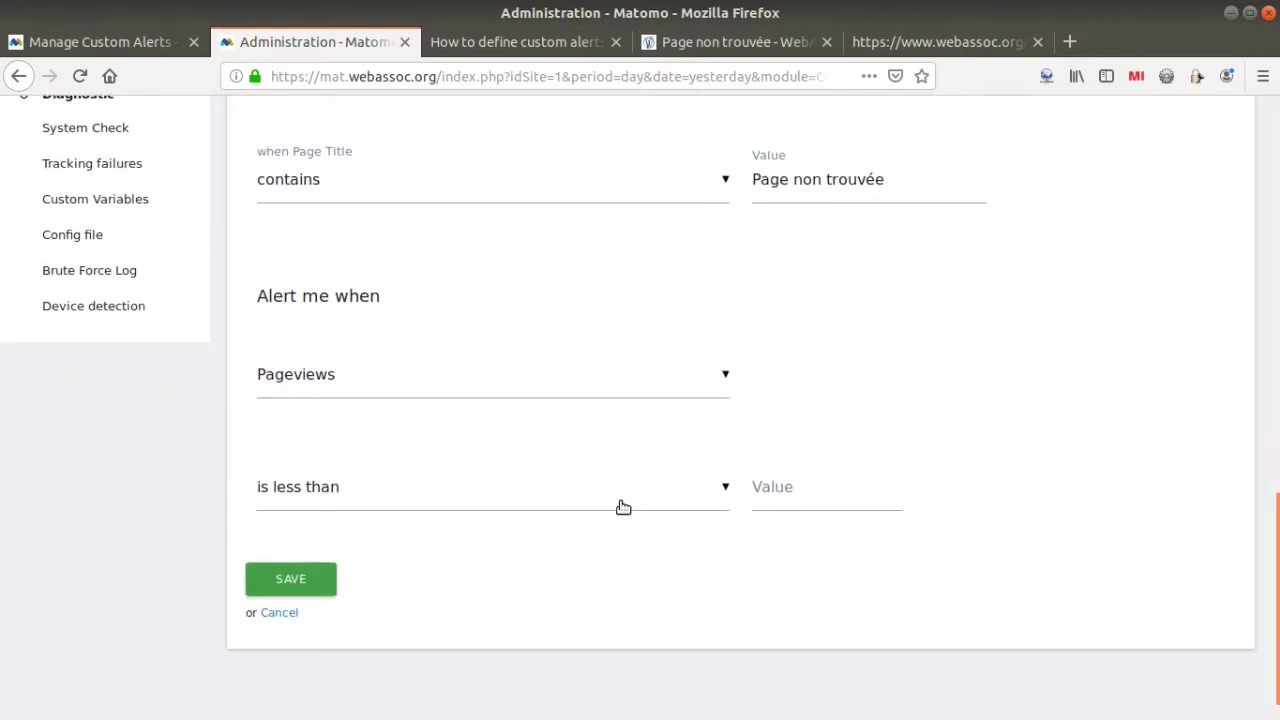
{"action": "left_click", "coordinate": [786, 494]}
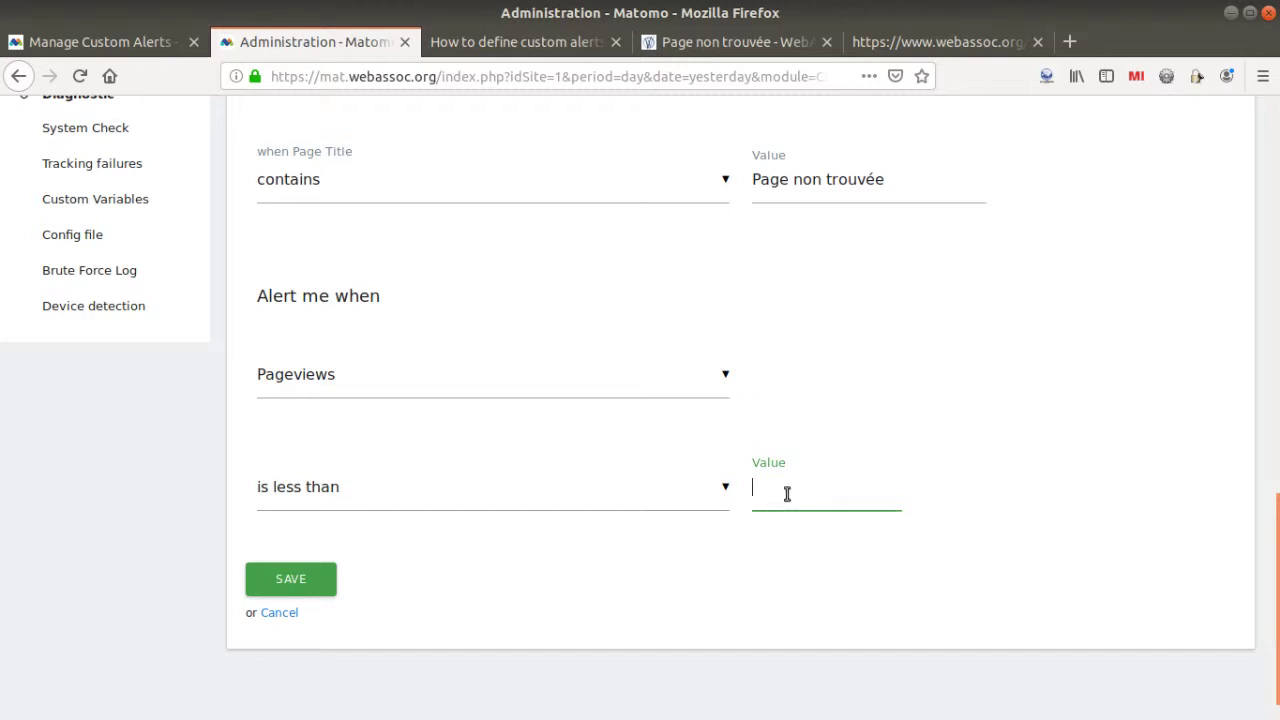
{"action": "left_click", "coordinate": [561, 48]}
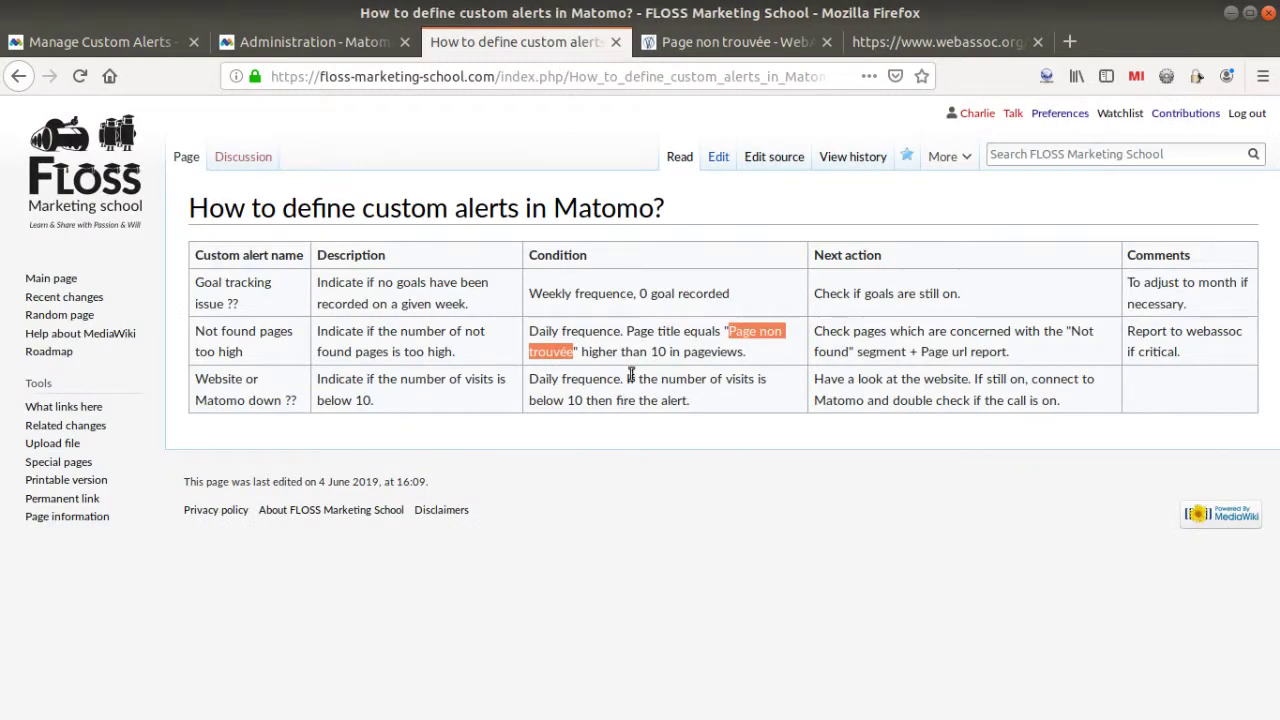
{"action": "left_click", "coordinate": [310, 42]}
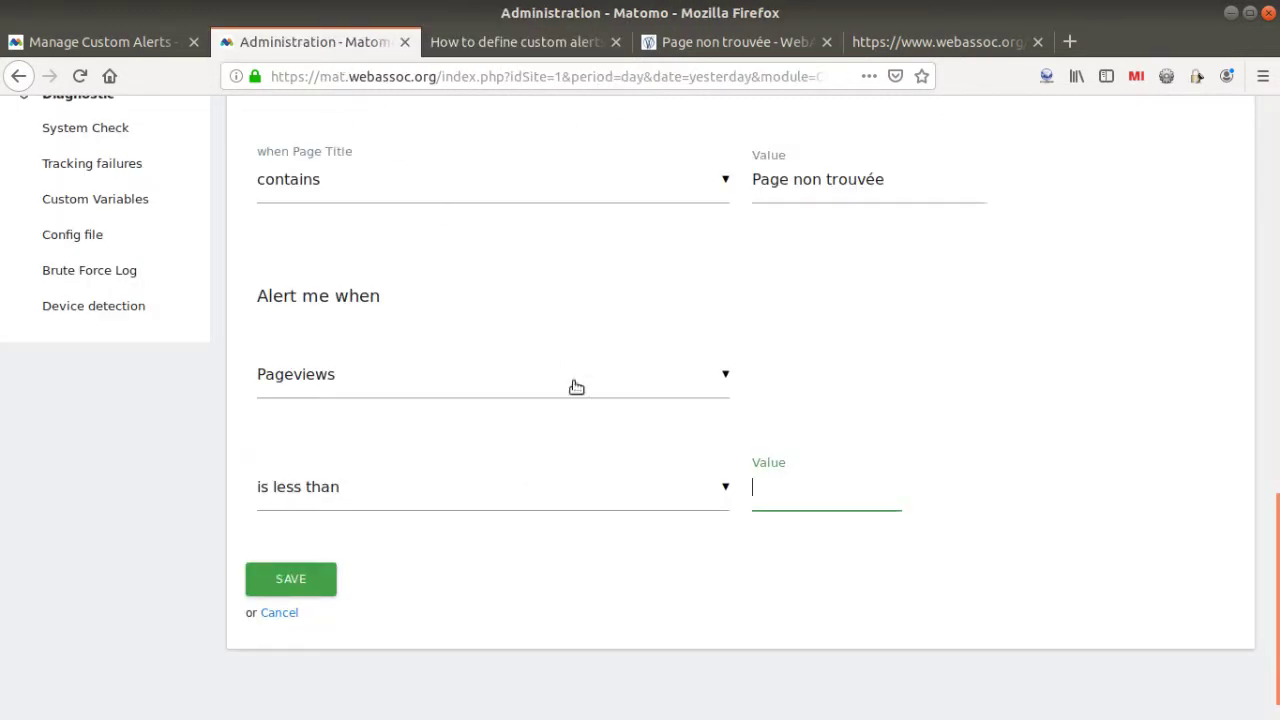
{"action": "left_click", "coordinate": [703, 492]}
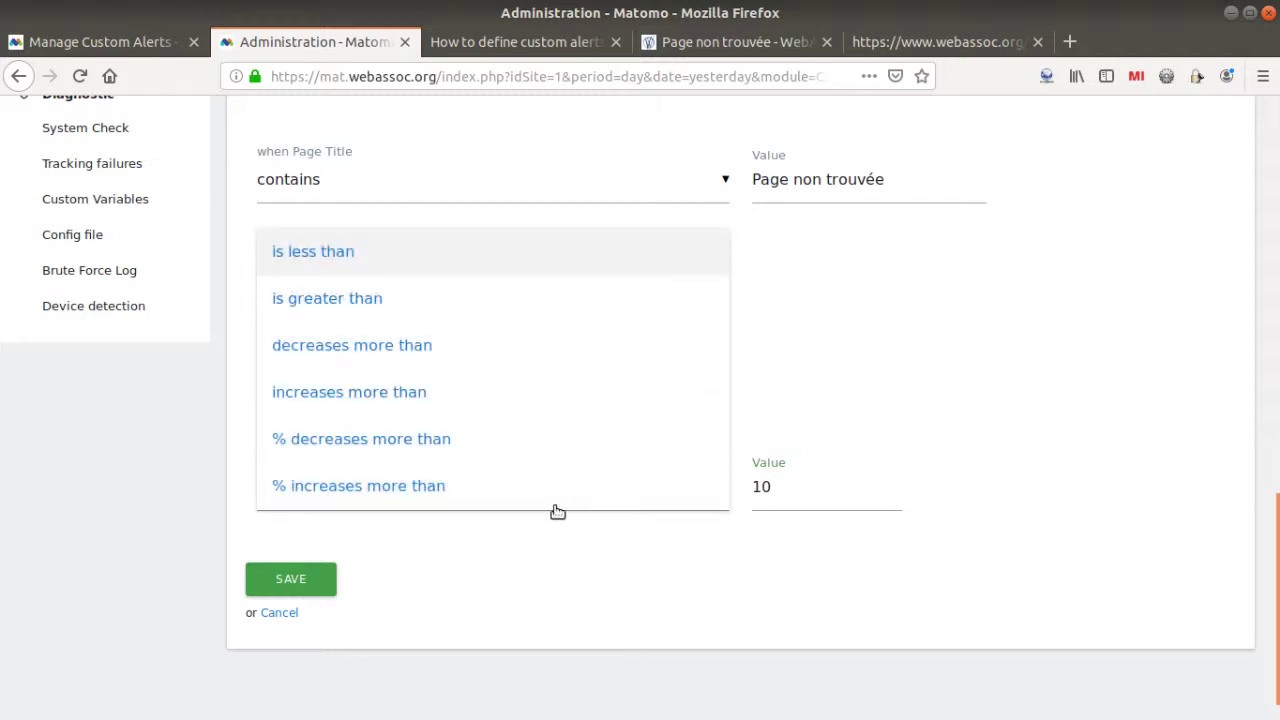
{"action": "left_click", "coordinate": [342, 298]}
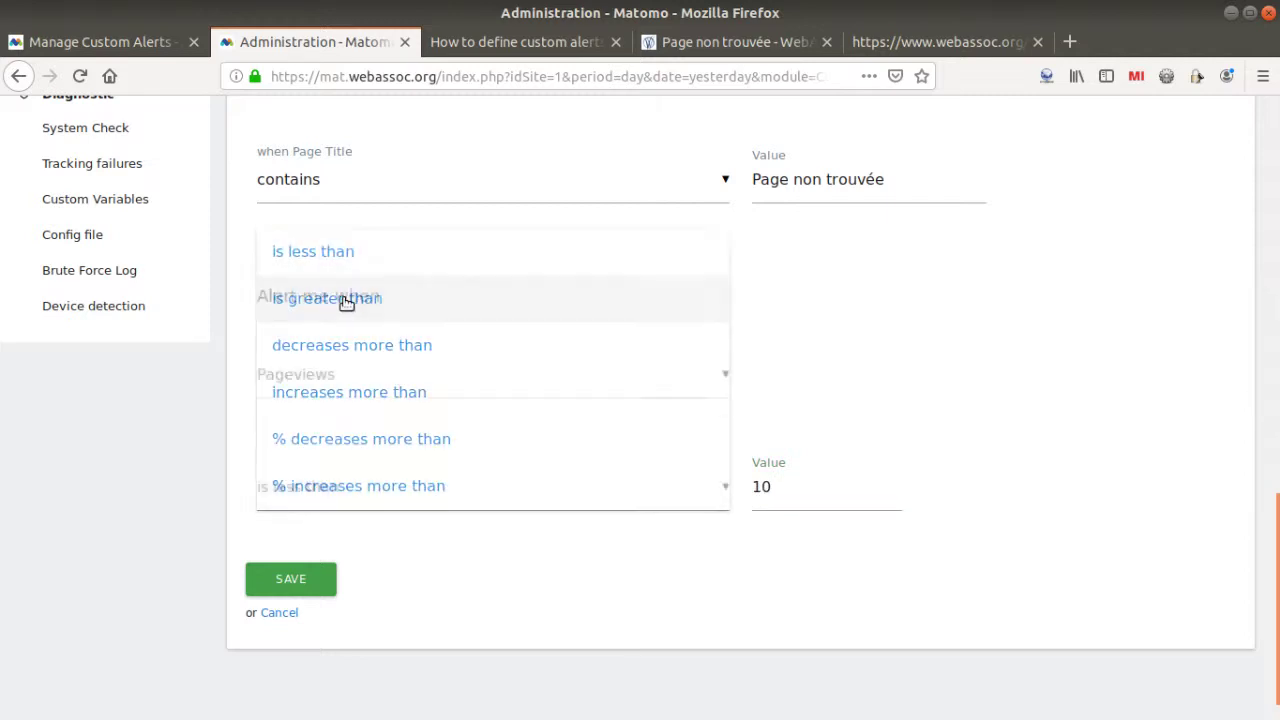
{"action": "left_click", "coordinate": [309, 586]}
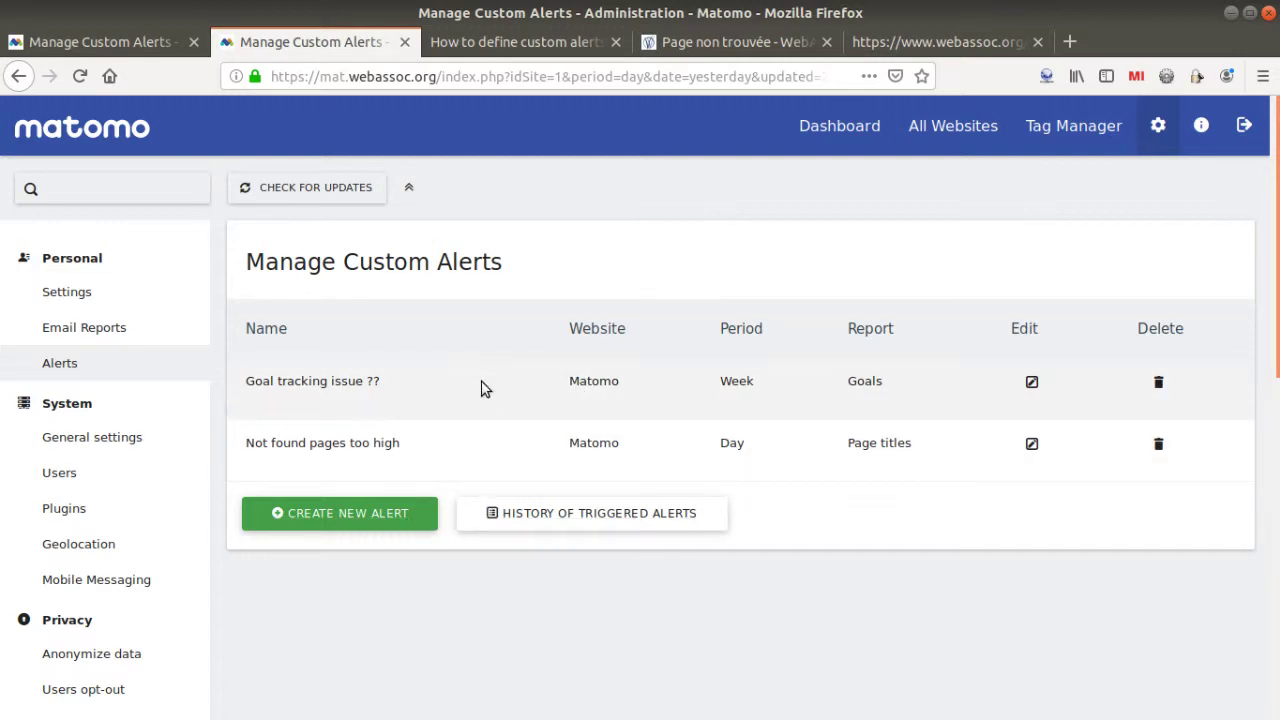
Step: Create a new alert named "Website or Matomo down ??", copying the name from the wiki table
{"action": "left_click", "coordinate": [486, 50]}
{"action": "left_click", "coordinate": [378, 397]}
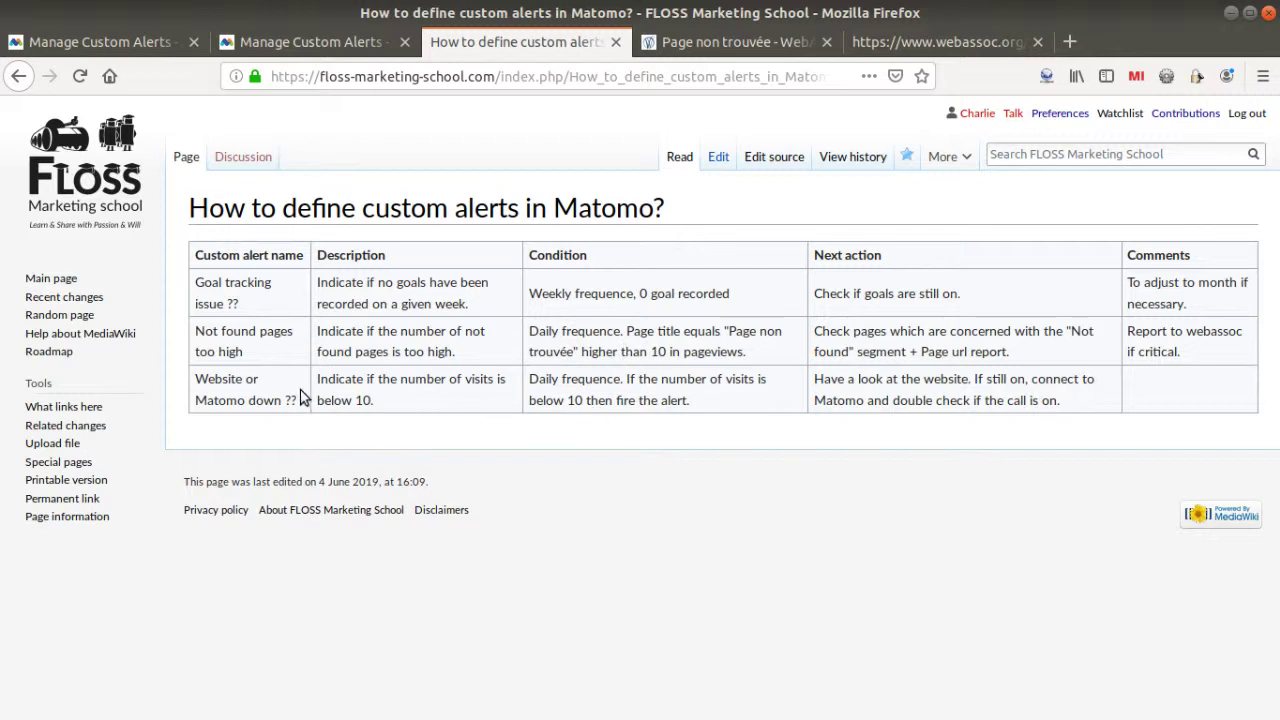
{"action": "left_click_drag", "start_coordinate": [300, 406], "coordinate": [200, 383]}
{"action": "key", "text": "ctrl+c"}
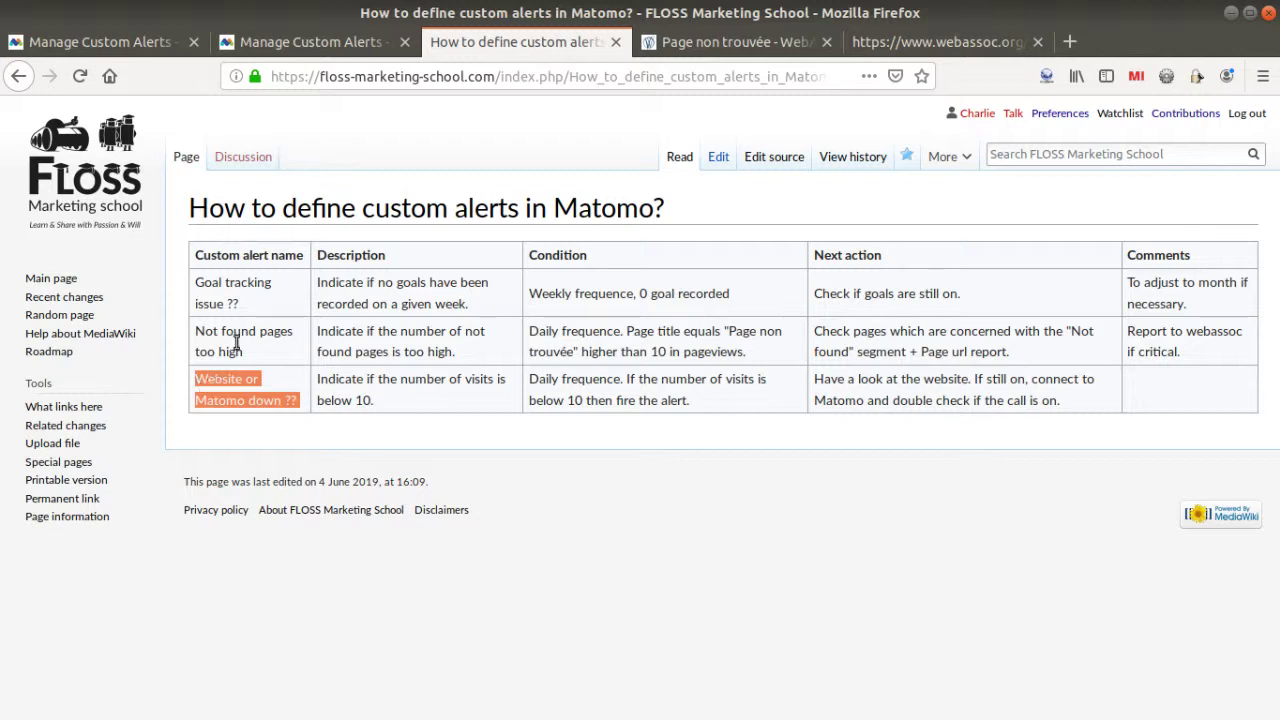
{"action": "left_click", "coordinate": [305, 50]}
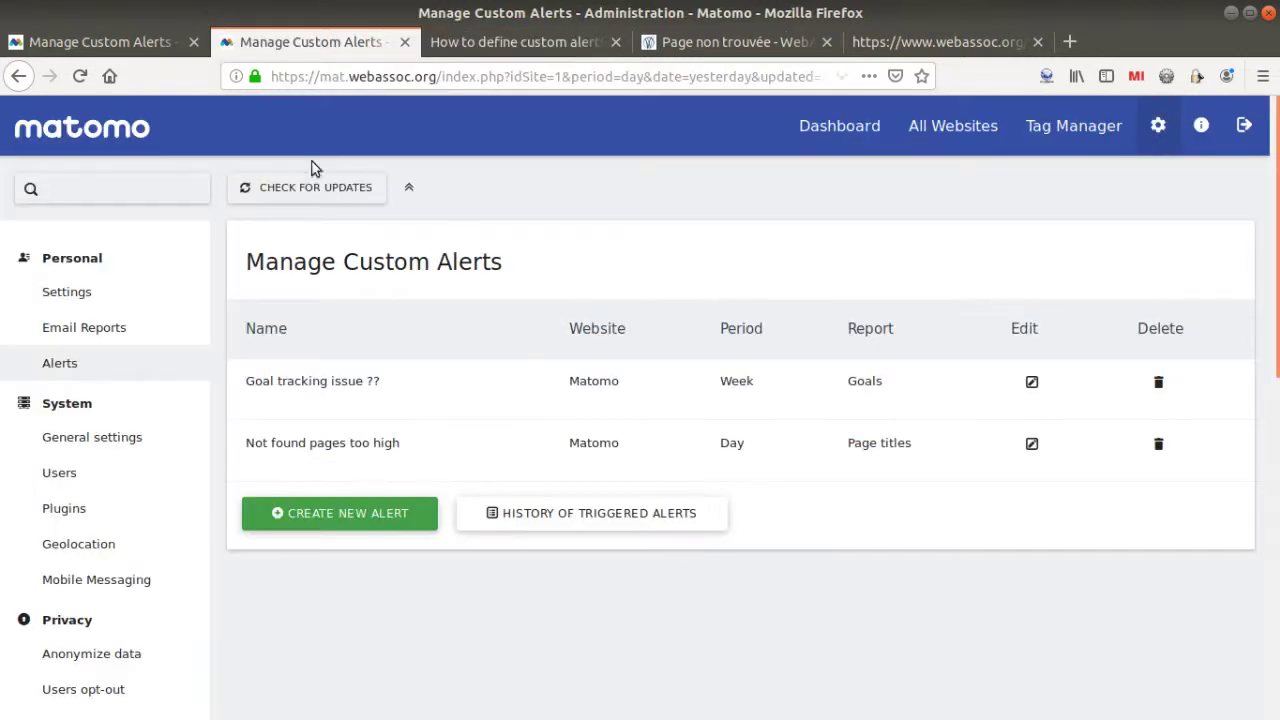
{"action": "left_click", "coordinate": [365, 520]}
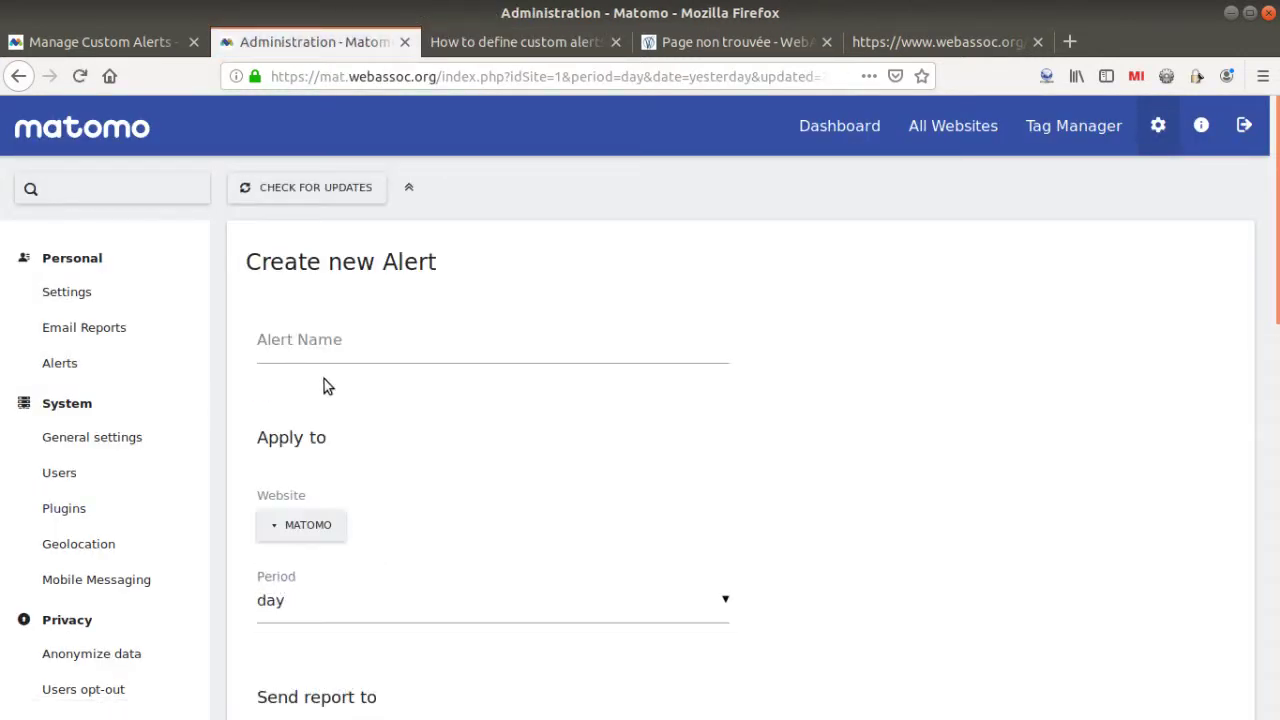
{"action": "left_click", "coordinate": [340, 360]}
{"action": "key", "text": "ctrl+v"}
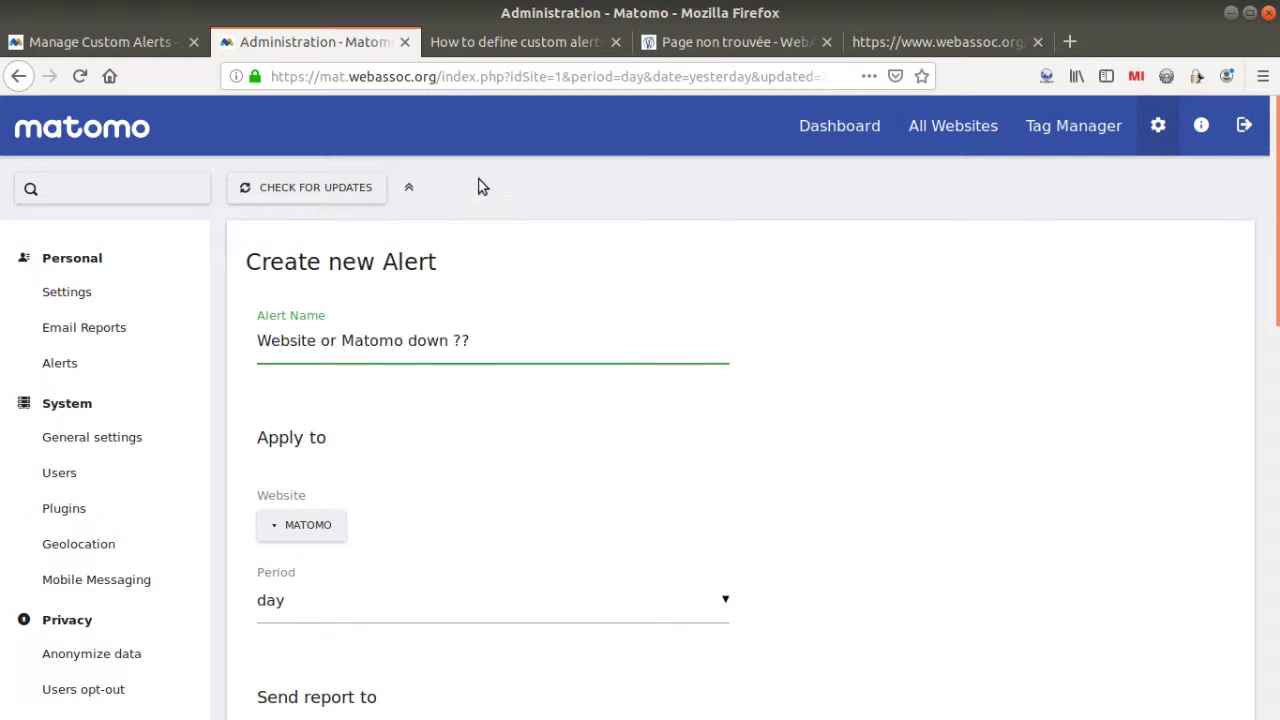
Step: Check the wiki's definition of the downtime alert and have its report sent to your own e-mail address
{"action": "left_click", "coordinate": [475, 48]}
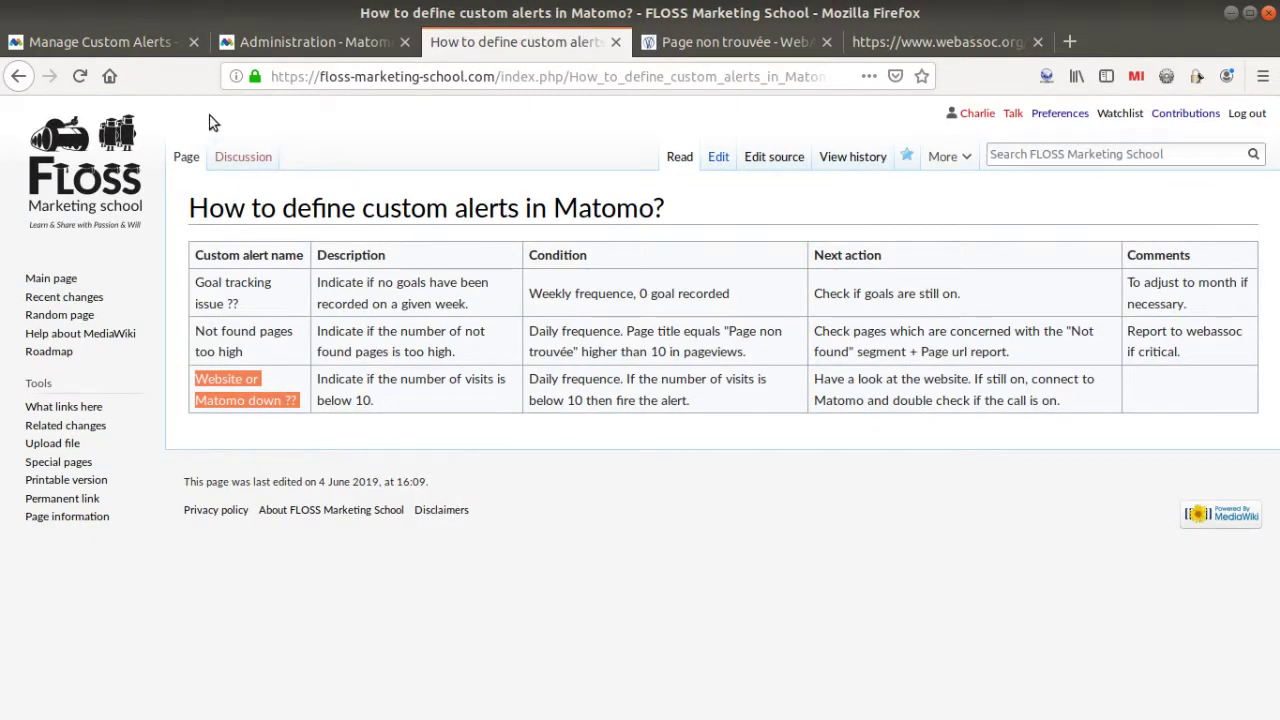
{"action": "left_click", "coordinate": [314, 43]}
{"action": "scroll", "coordinate": [432, 461], "scroll_direction": "down", "scroll_amount": 3}
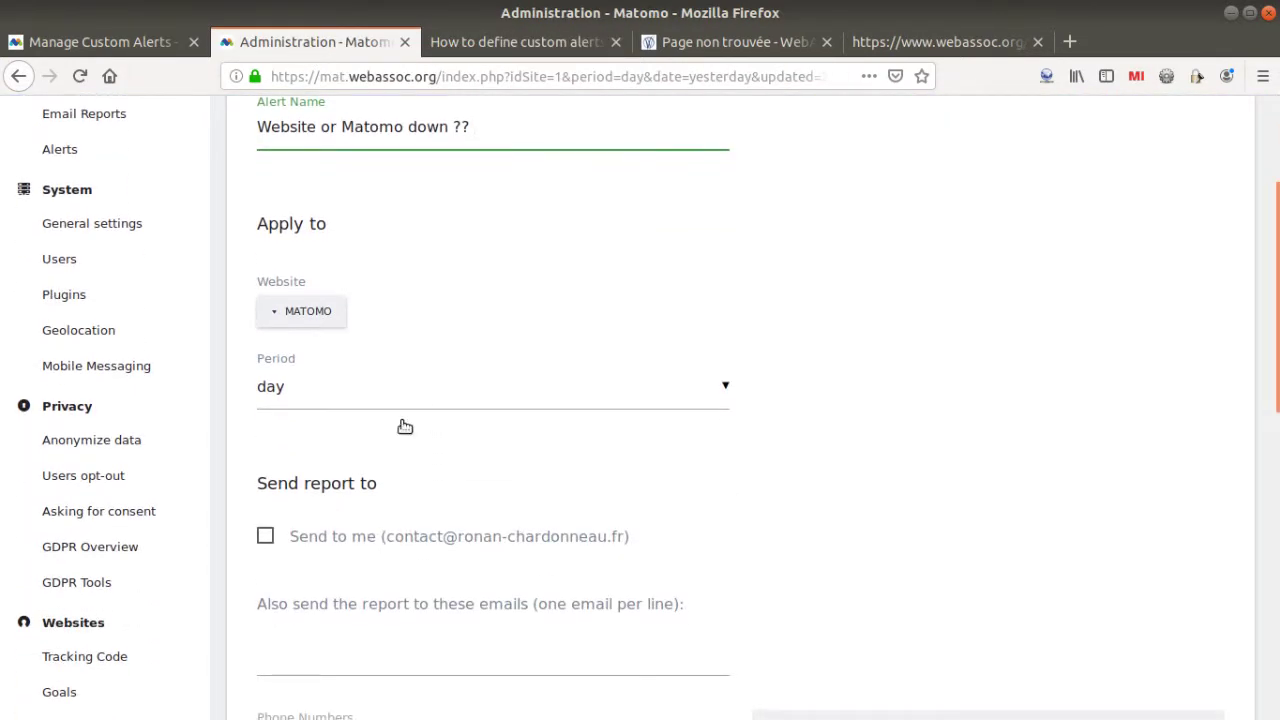
{"action": "left_click", "coordinate": [265, 536]}
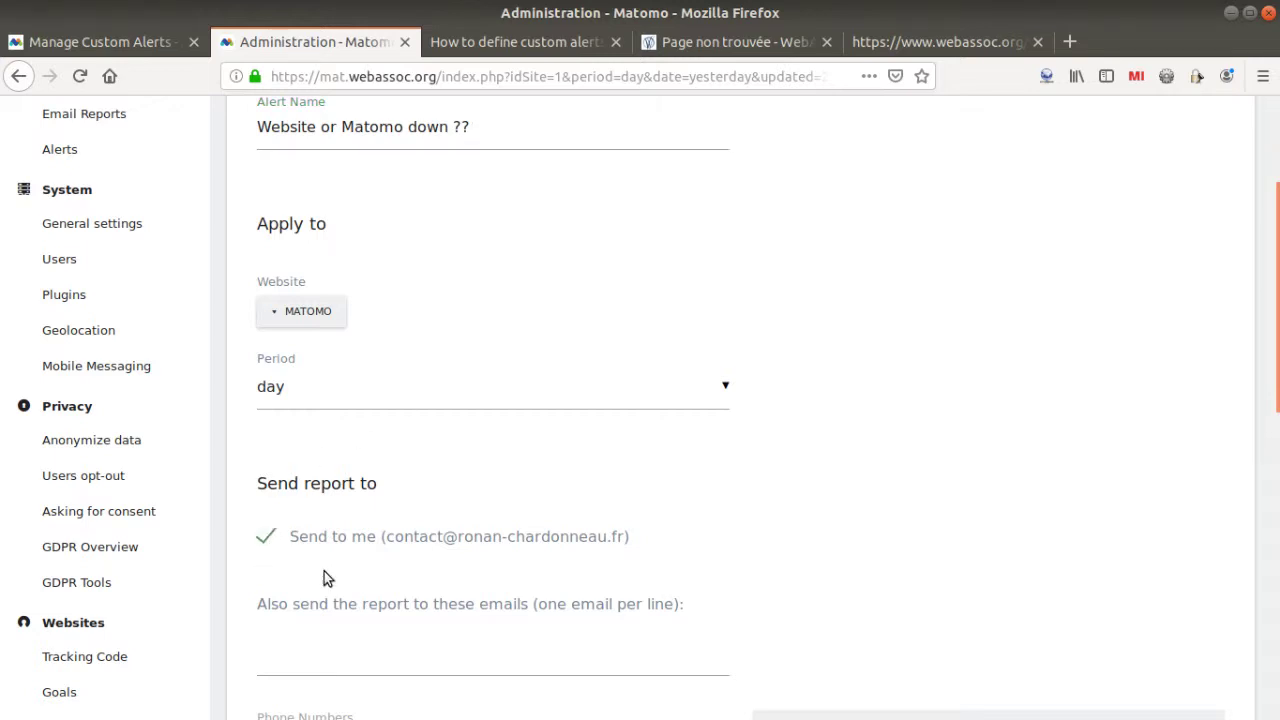
Step: Apply the downtime alert's condition to the Visits Summary report
{"action": "scroll", "coordinate": [378, 565], "scroll_direction": "down", "scroll_amount": 1}
{"action": "scroll", "coordinate": [379, 558], "scroll_direction": "down", "scroll_amount": 6}
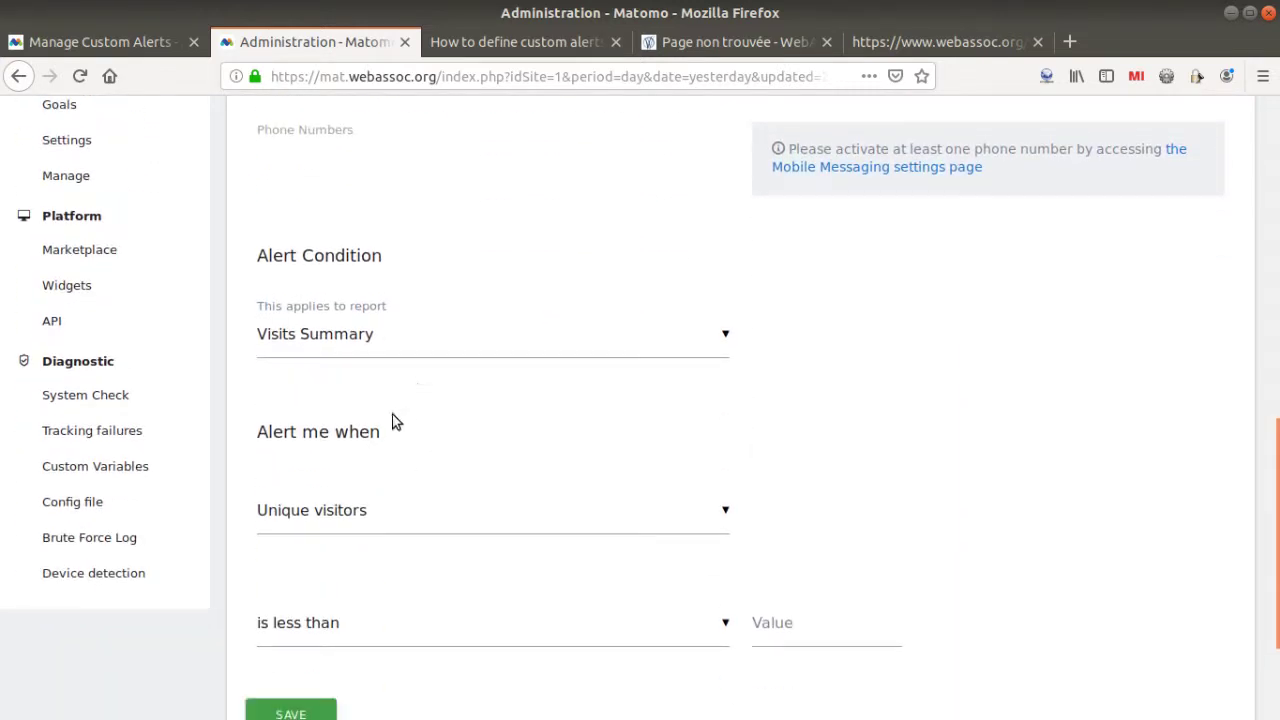
{"action": "scroll", "coordinate": [390, 440], "scroll_direction": "up", "scroll_amount": 2}
{"action": "scroll", "coordinate": [383, 468], "scroll_direction": "up", "scroll_amount": 1}
{"action": "left_click", "coordinate": [392, 500]}
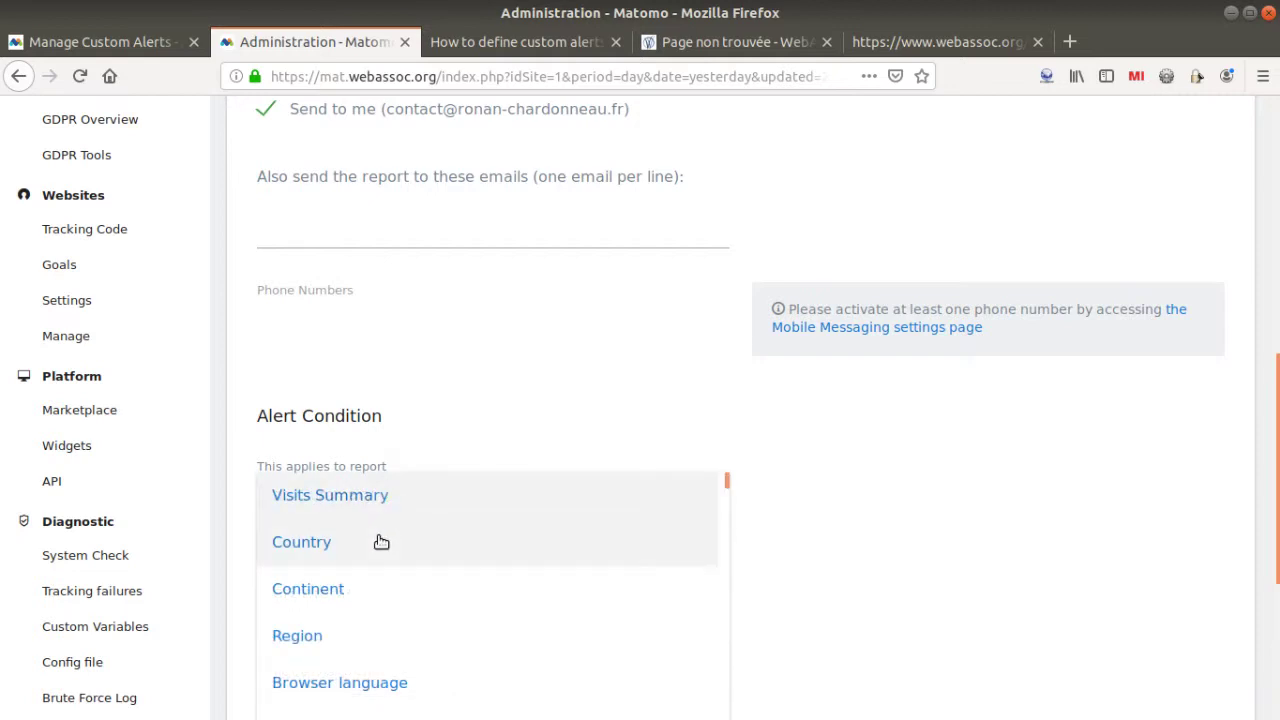
{"action": "scroll", "coordinate": [398, 558], "scroll_direction": "down", "scroll_amount": 1}
{"action": "scroll", "coordinate": [396, 530], "scroll_direction": "up", "scroll_amount": 1}
{"action": "left_click", "coordinate": [394, 505]}
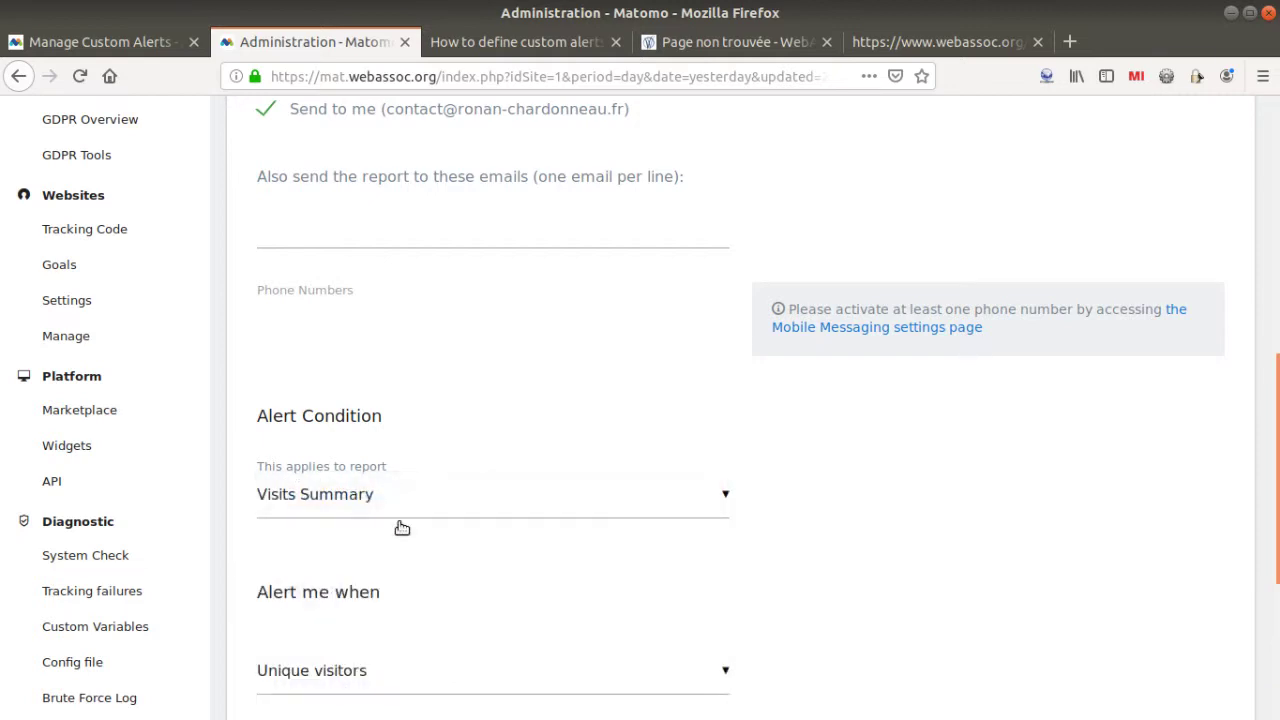
Step: Set the downtime alert to fire when Visits is less than 10, following the wiki's condition, and save the alert
{"action": "scroll", "coordinate": [470, 640], "scroll_direction": "down", "scroll_amount": 2}
{"action": "left_click", "coordinate": [418, 525]}
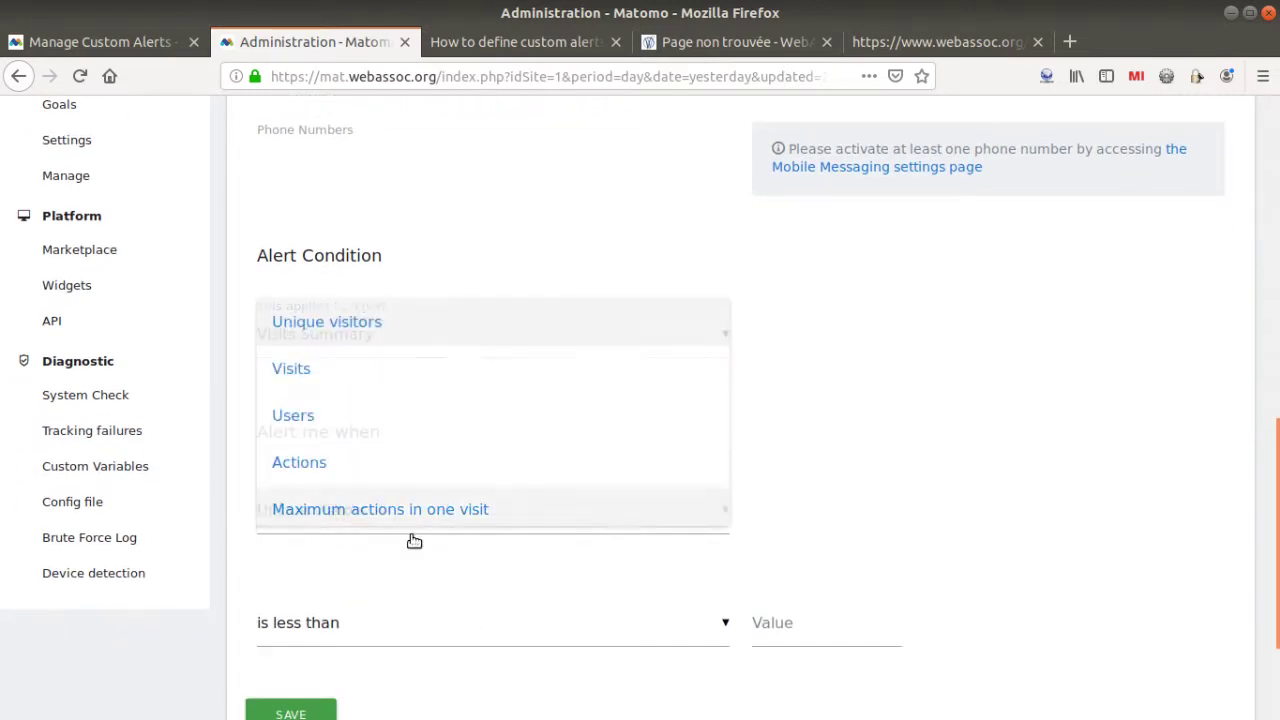
{"action": "left_click", "coordinate": [342, 371]}
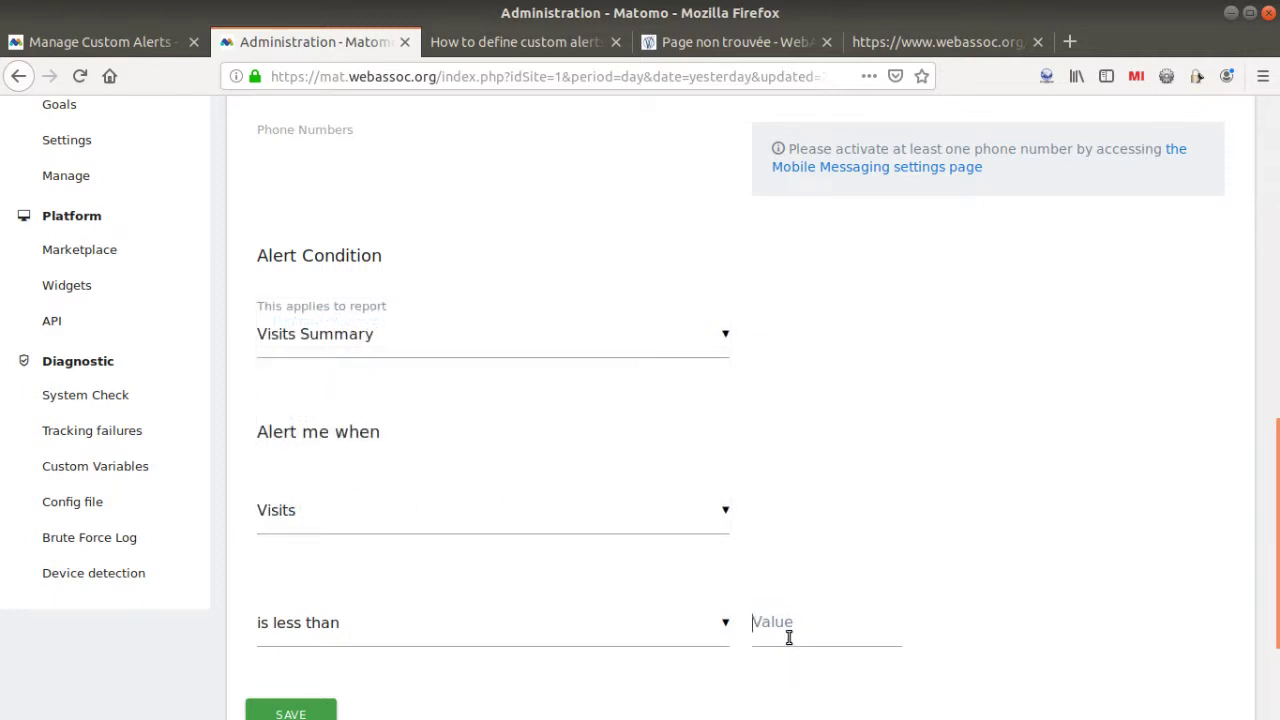
{"action": "left_click", "coordinate": [535, 42]}
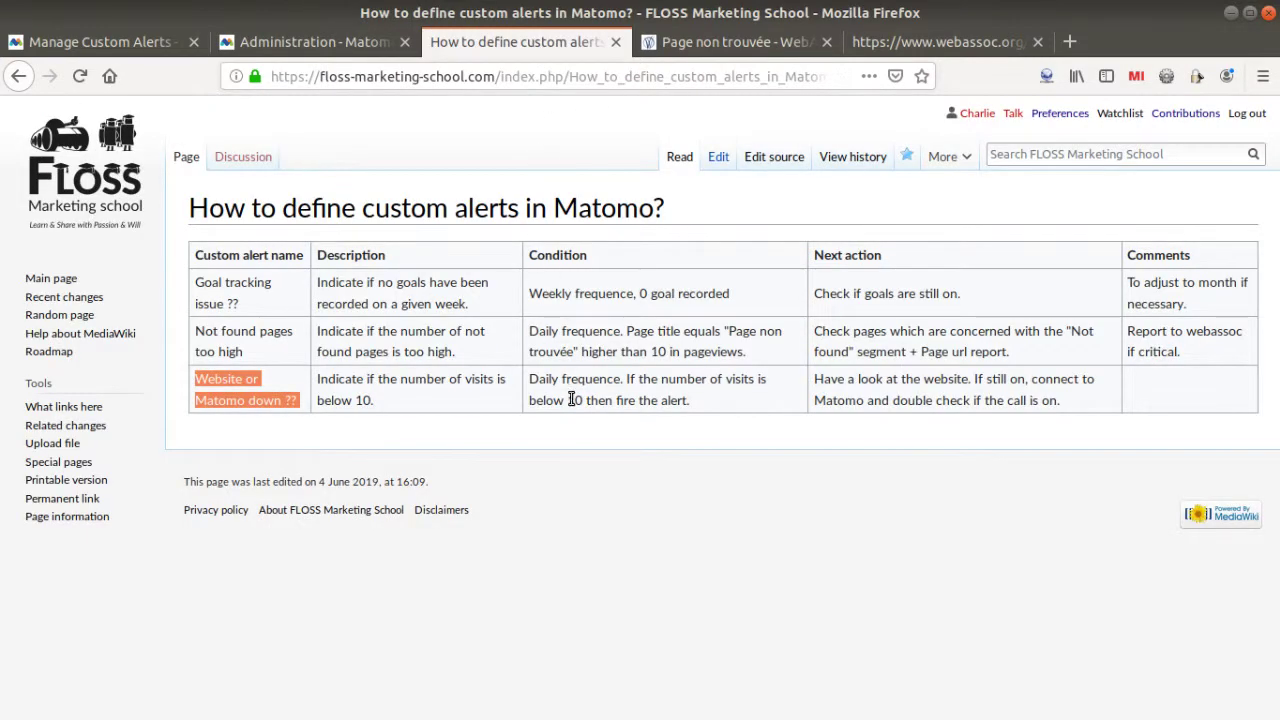
{"action": "left_click", "coordinate": [310, 42]}
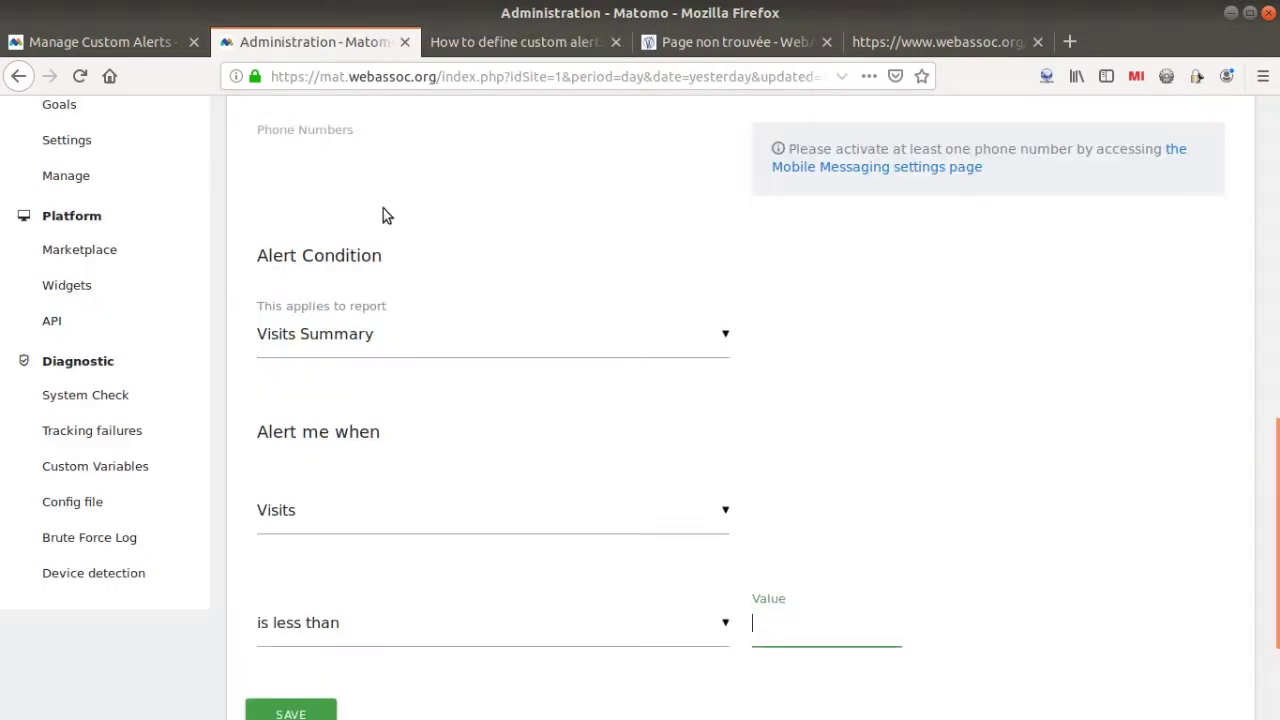
{"action": "type", "text": "0"}
{"action": "left_click", "coordinate": [321, 710]}
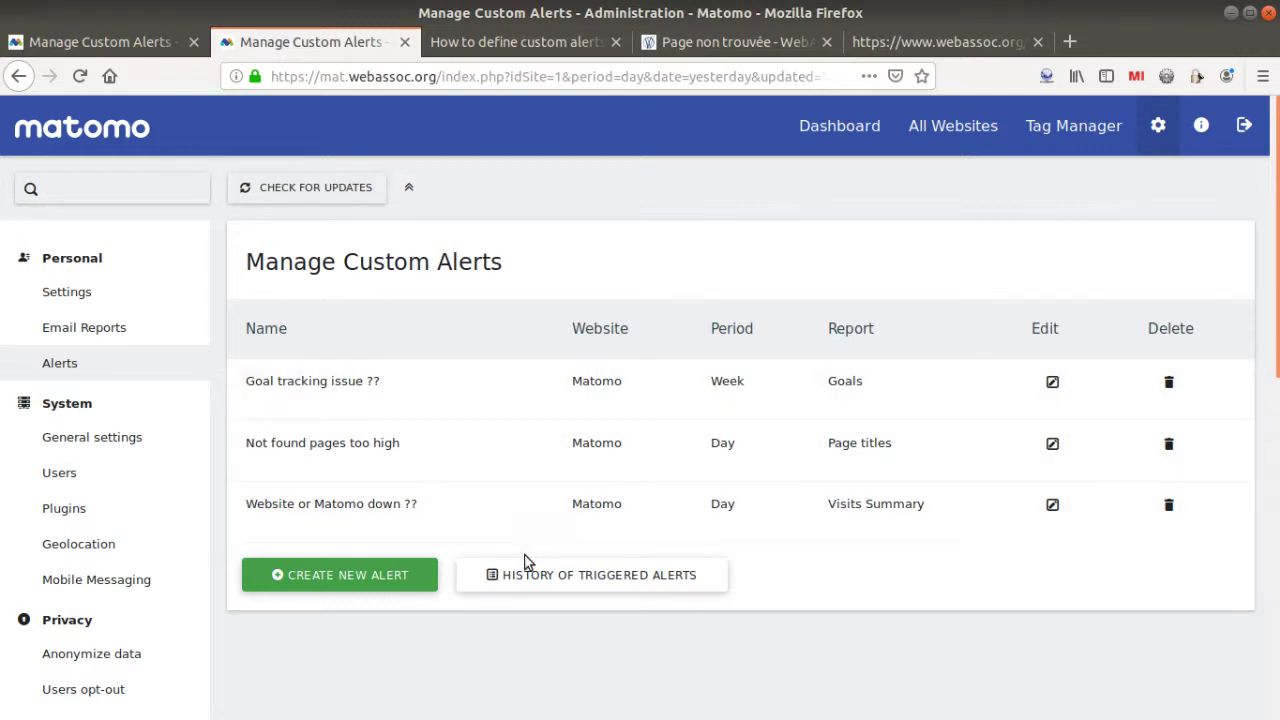
Step: Review the saved custom alerts in the list and compare them with the definitions in the wiki table
{"action": "left_click_drag", "start_coordinate": [382, 385], "coordinate": [251, 380]}
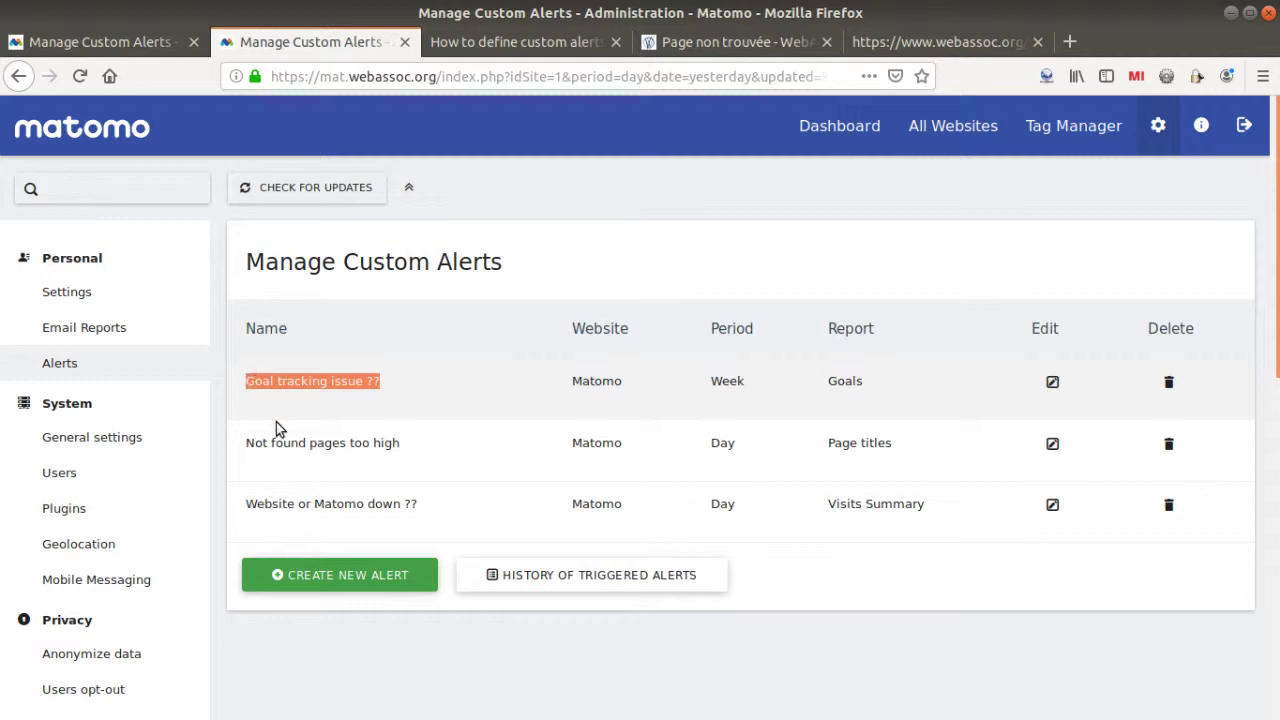
{"action": "left_click_drag", "start_coordinate": [412, 509], "coordinate": [246, 507]}
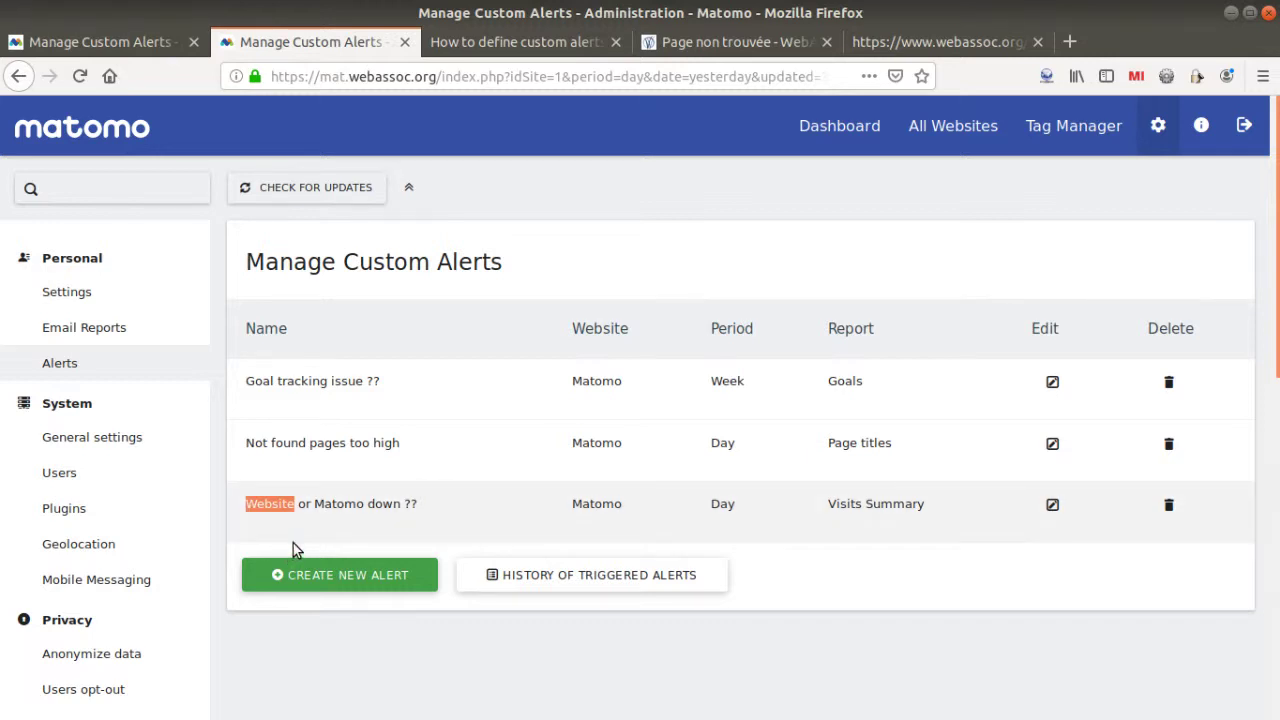
{"action": "left_click_drag", "start_coordinate": [413, 443], "coordinate": [246, 446]}
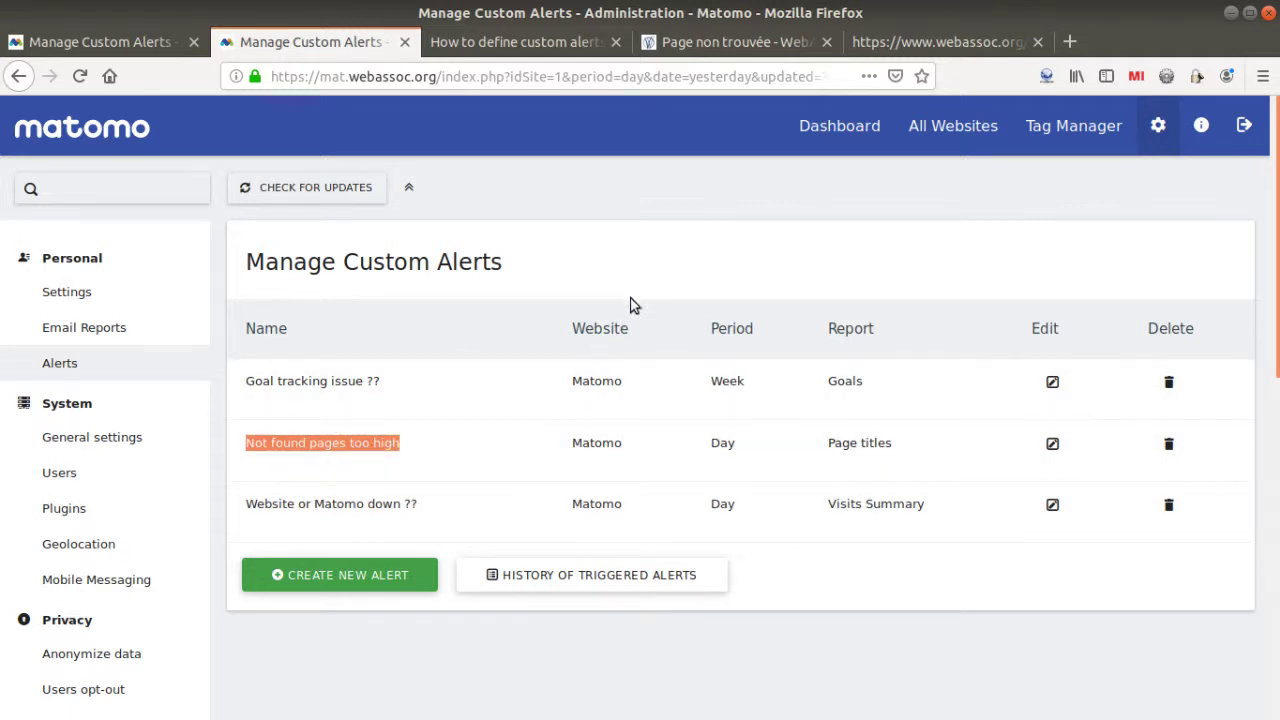
{"action": "left_click", "coordinate": [538, 44]}
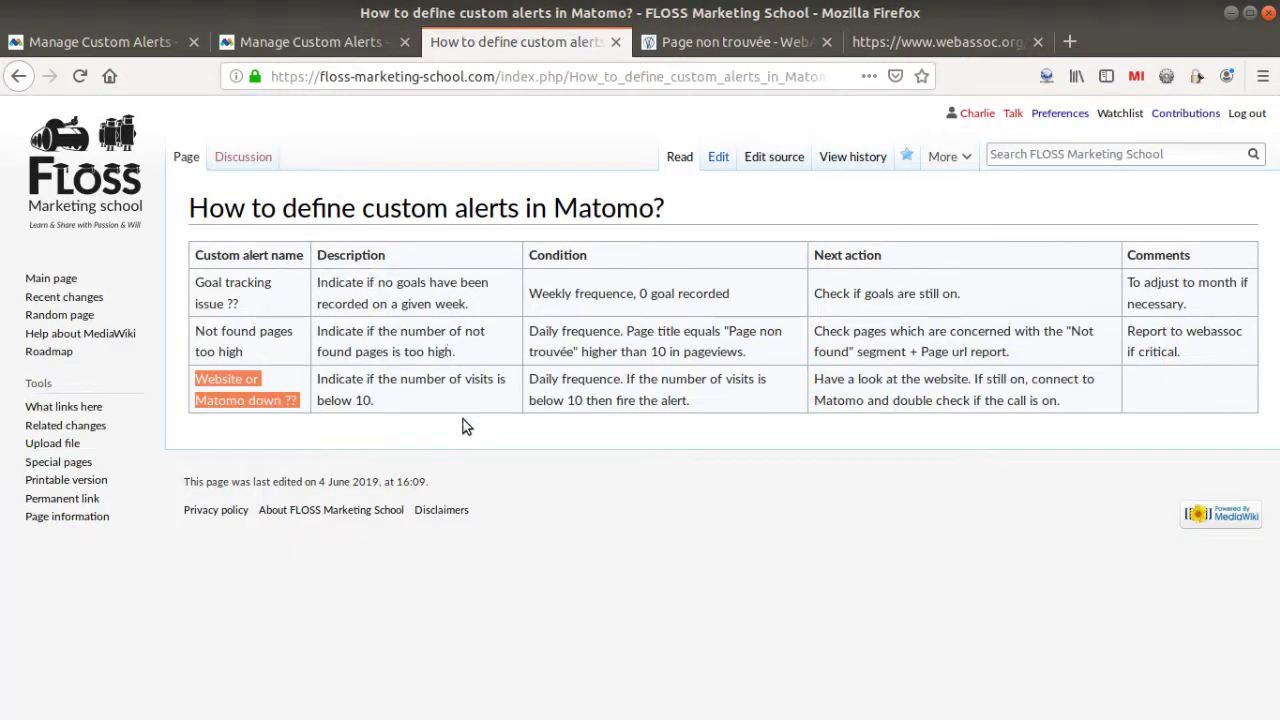
{"action": "left_click", "coordinate": [515, 481]}
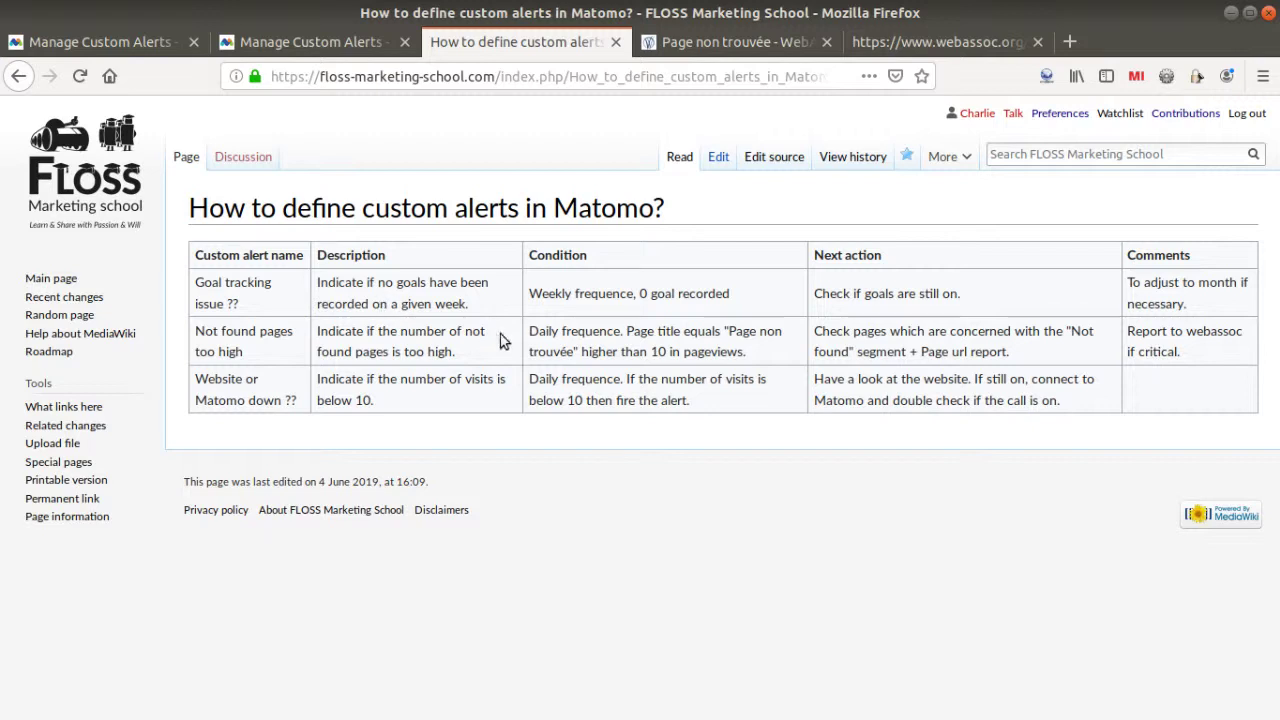
{"action": "left_click_drag", "start_coordinate": [202, 258], "coordinate": [1070, 402]}
{"action": "left_click", "coordinate": [336, 44]}
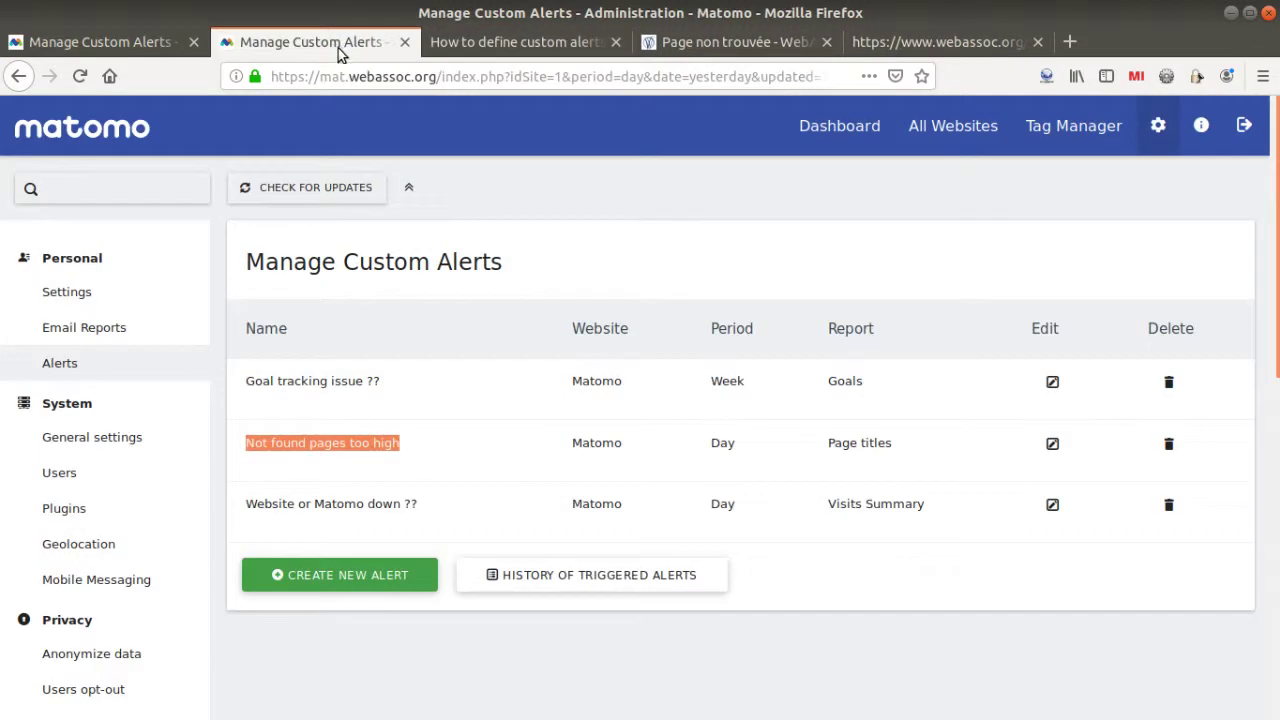